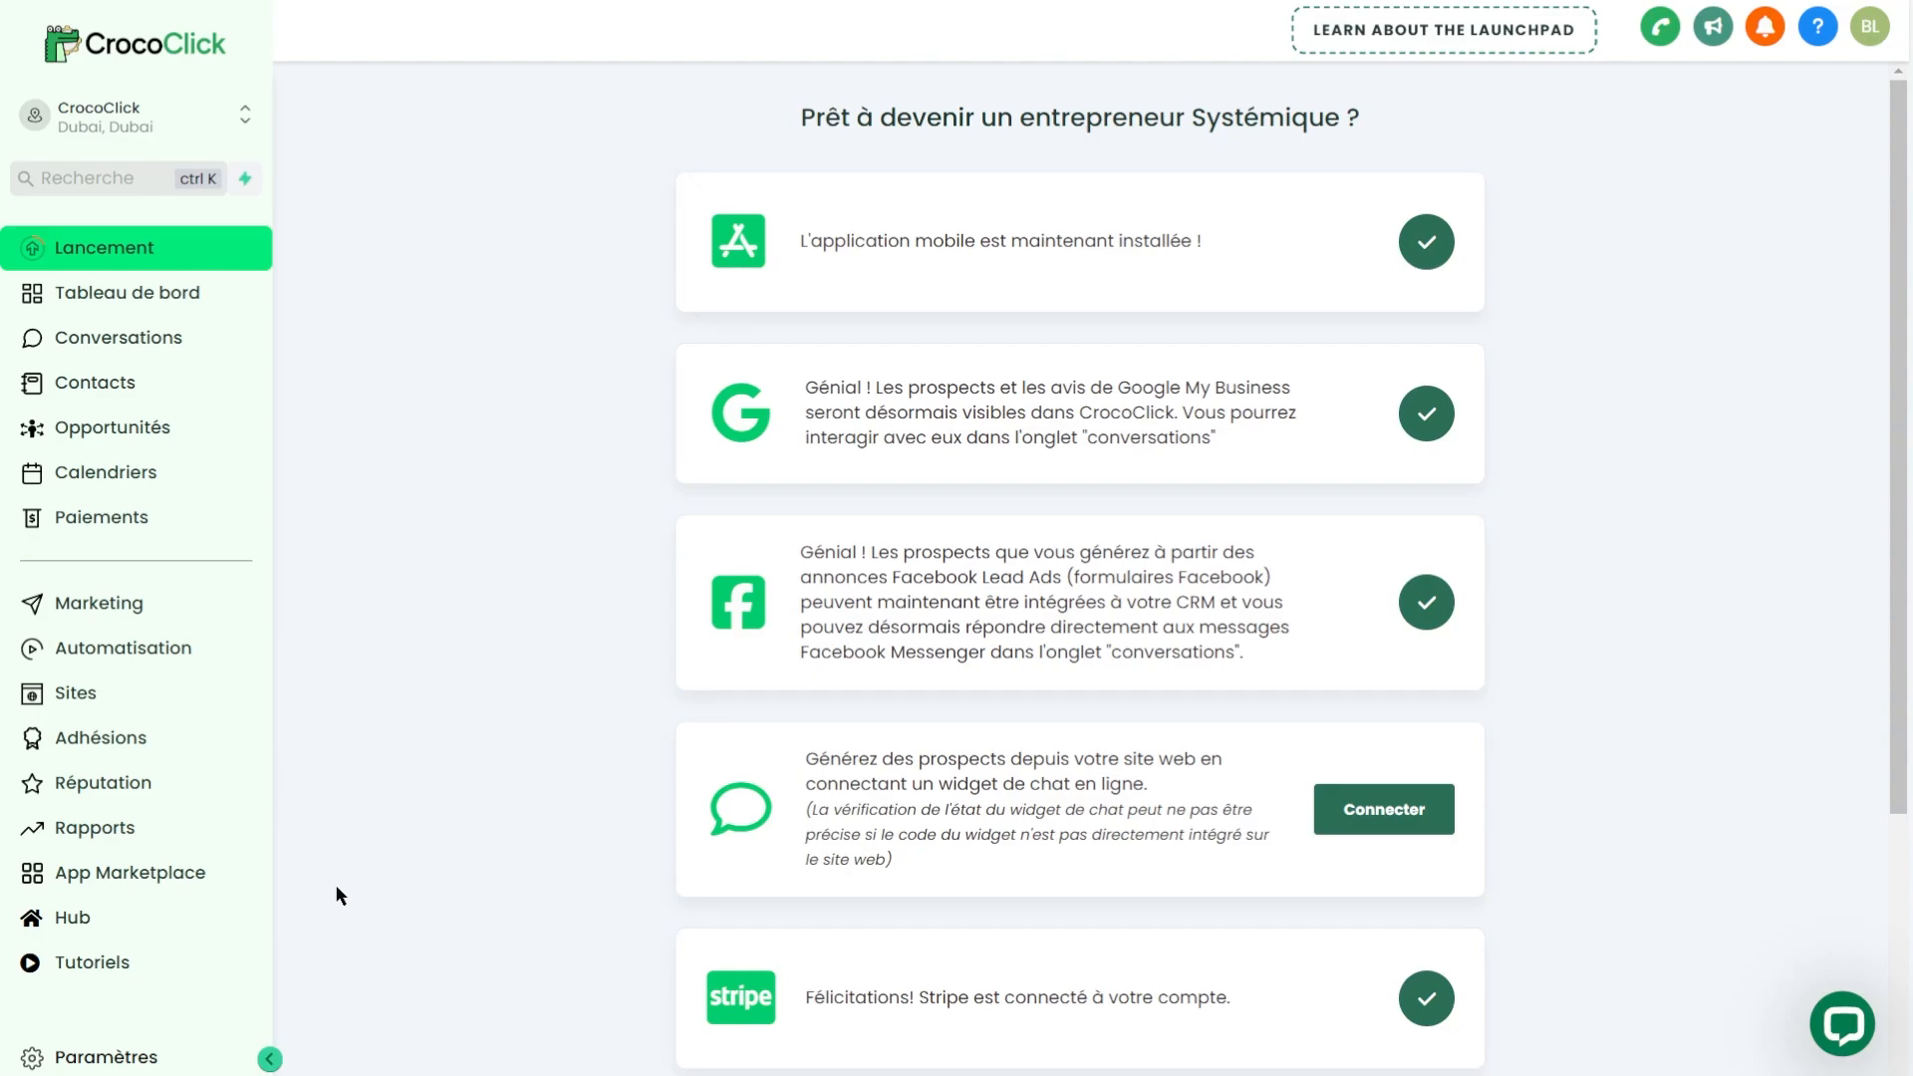
# - Go to Paramètres > WhatsApp > Modèles to list the 5 templates, then dismiss a row's Actions menu
pyautogui.click(104, 1063)
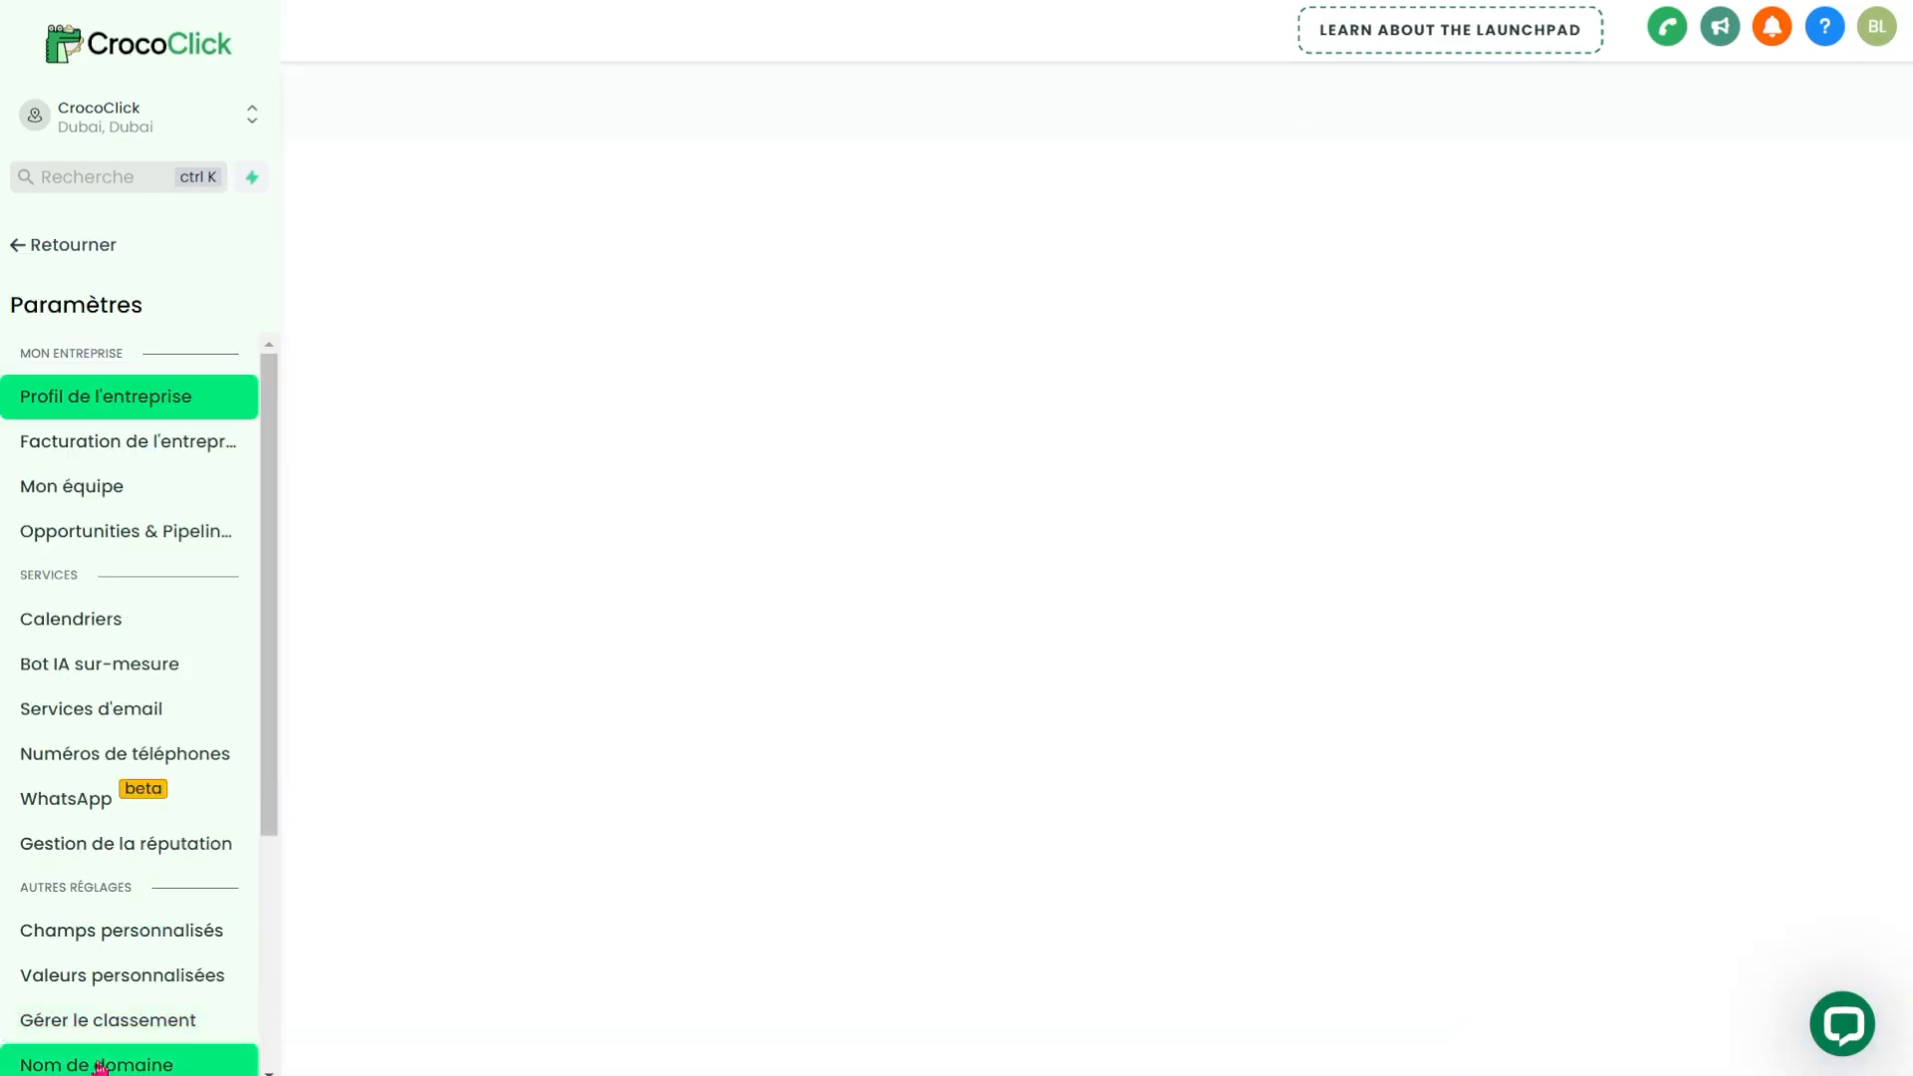
pyautogui.click(87, 816)
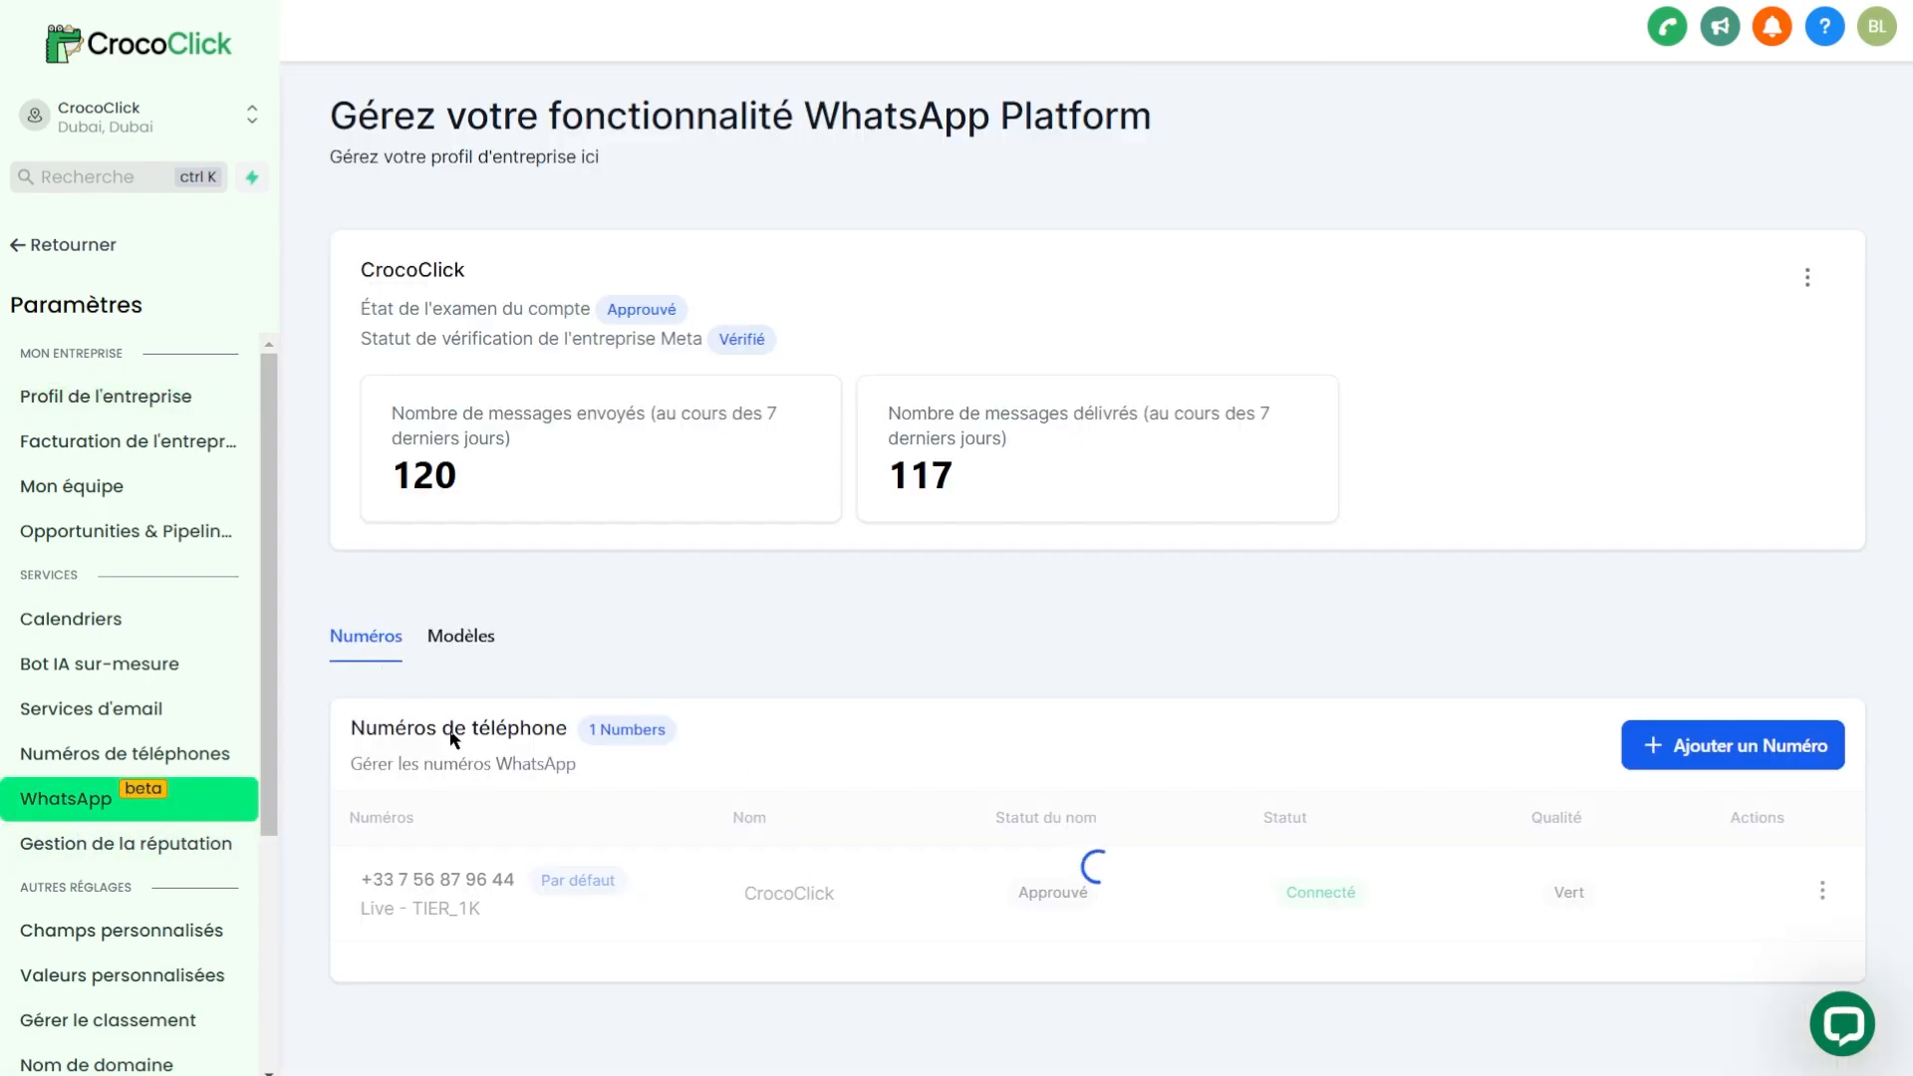
pyautogui.click(493, 643)
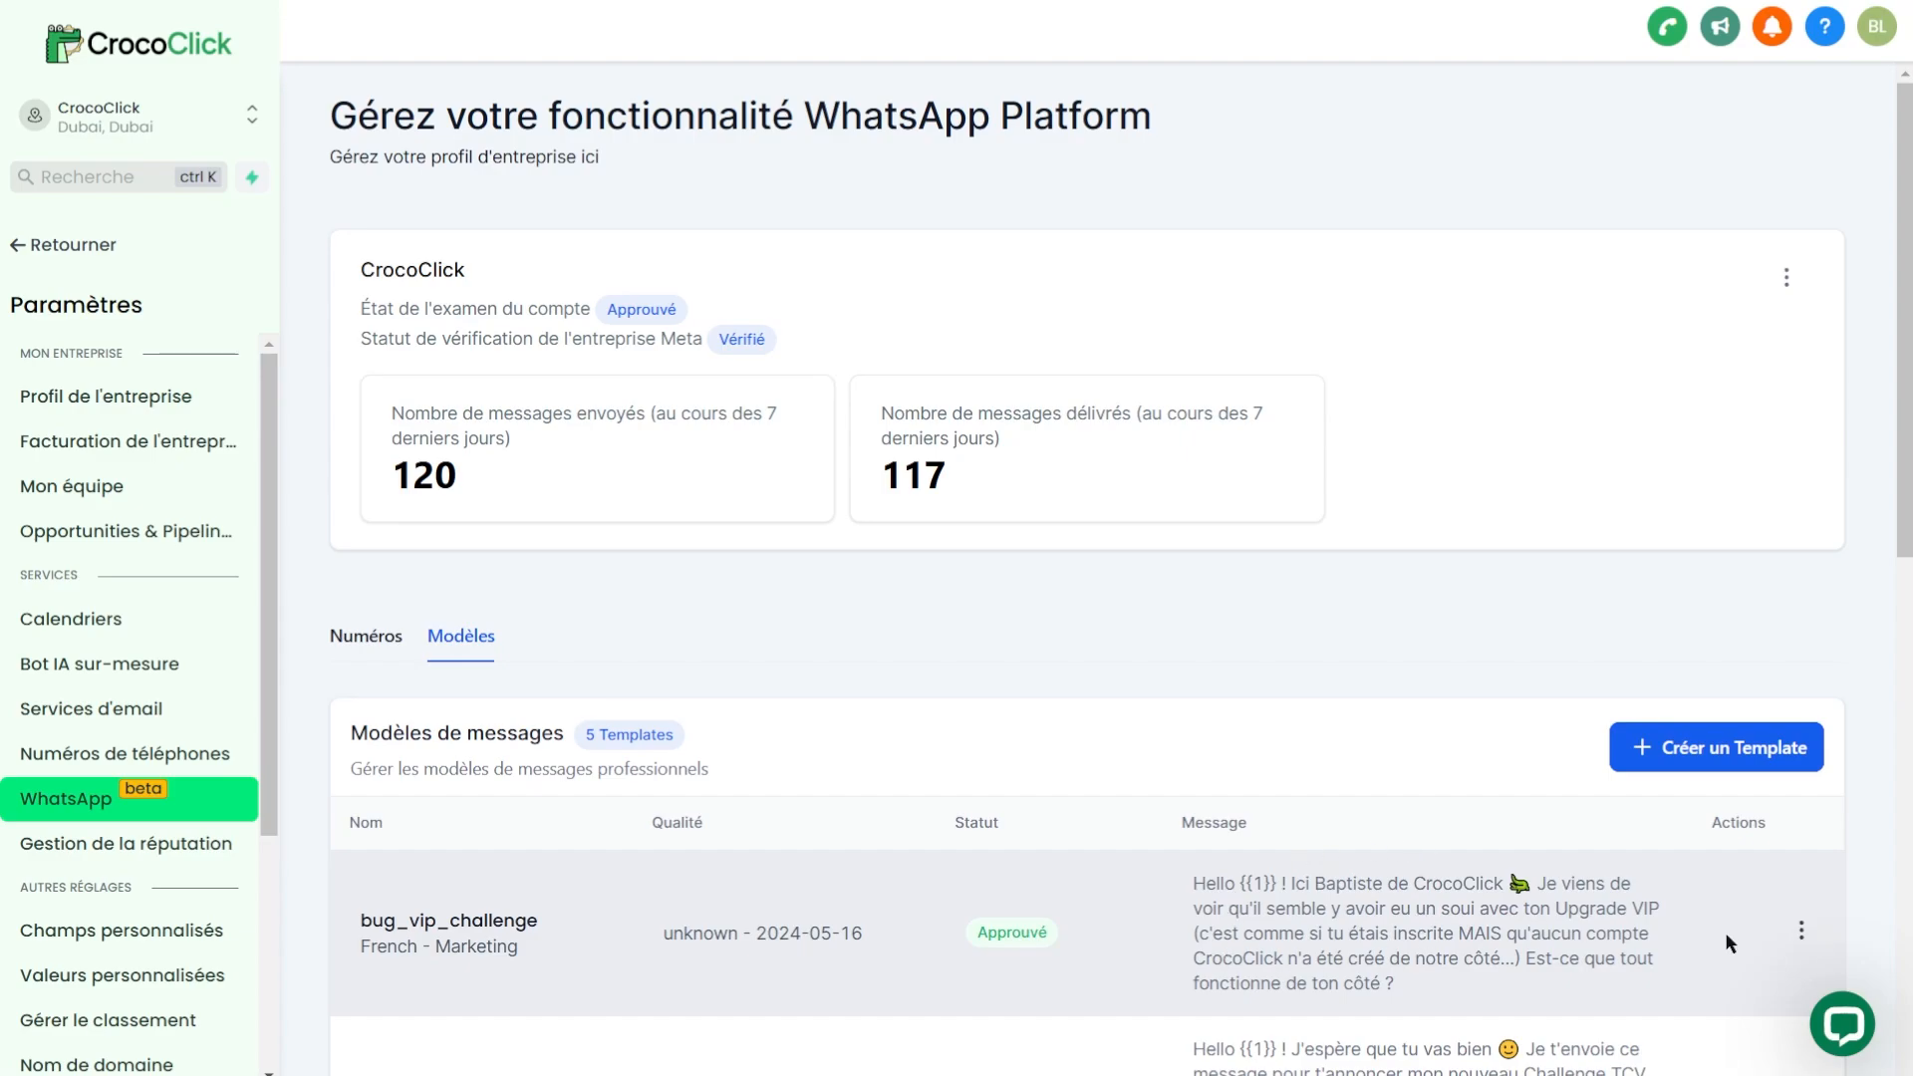
pyautogui.click(1802, 931)
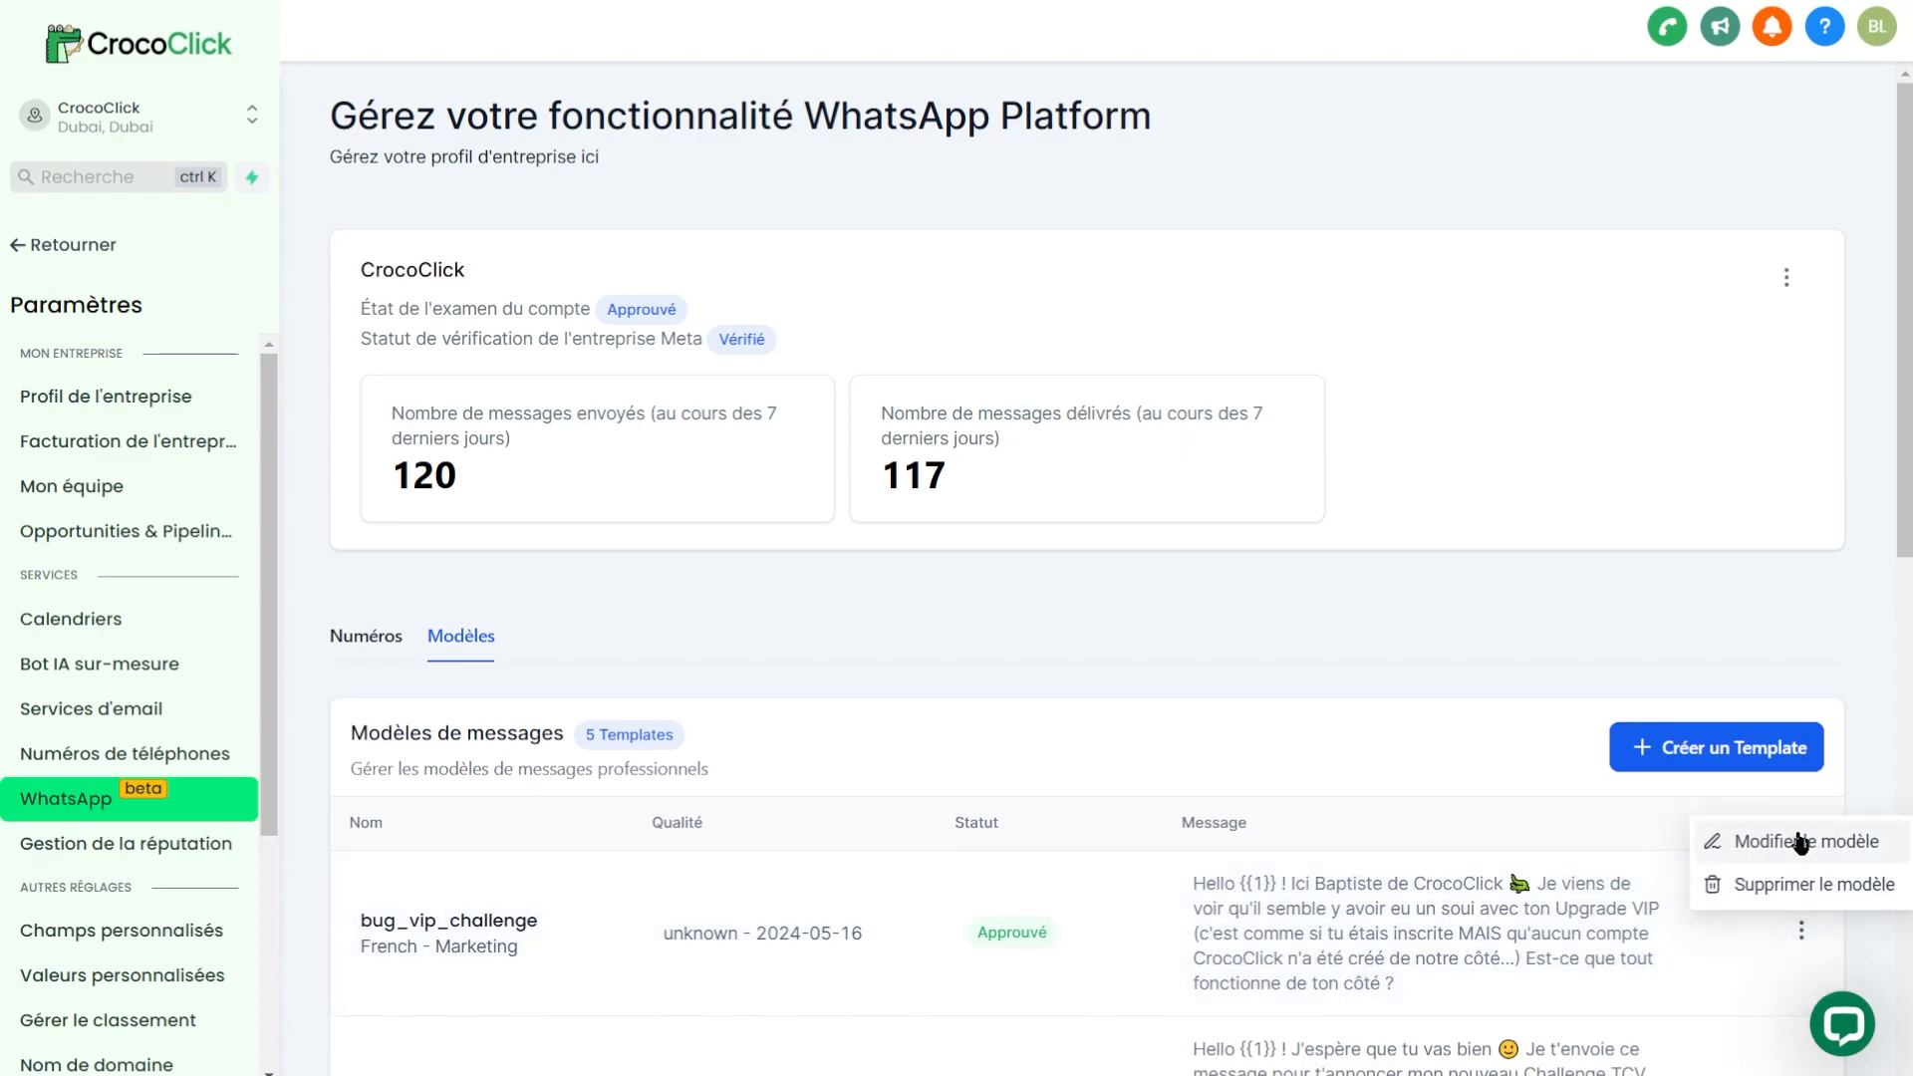
pyautogui.click(1258, 782)
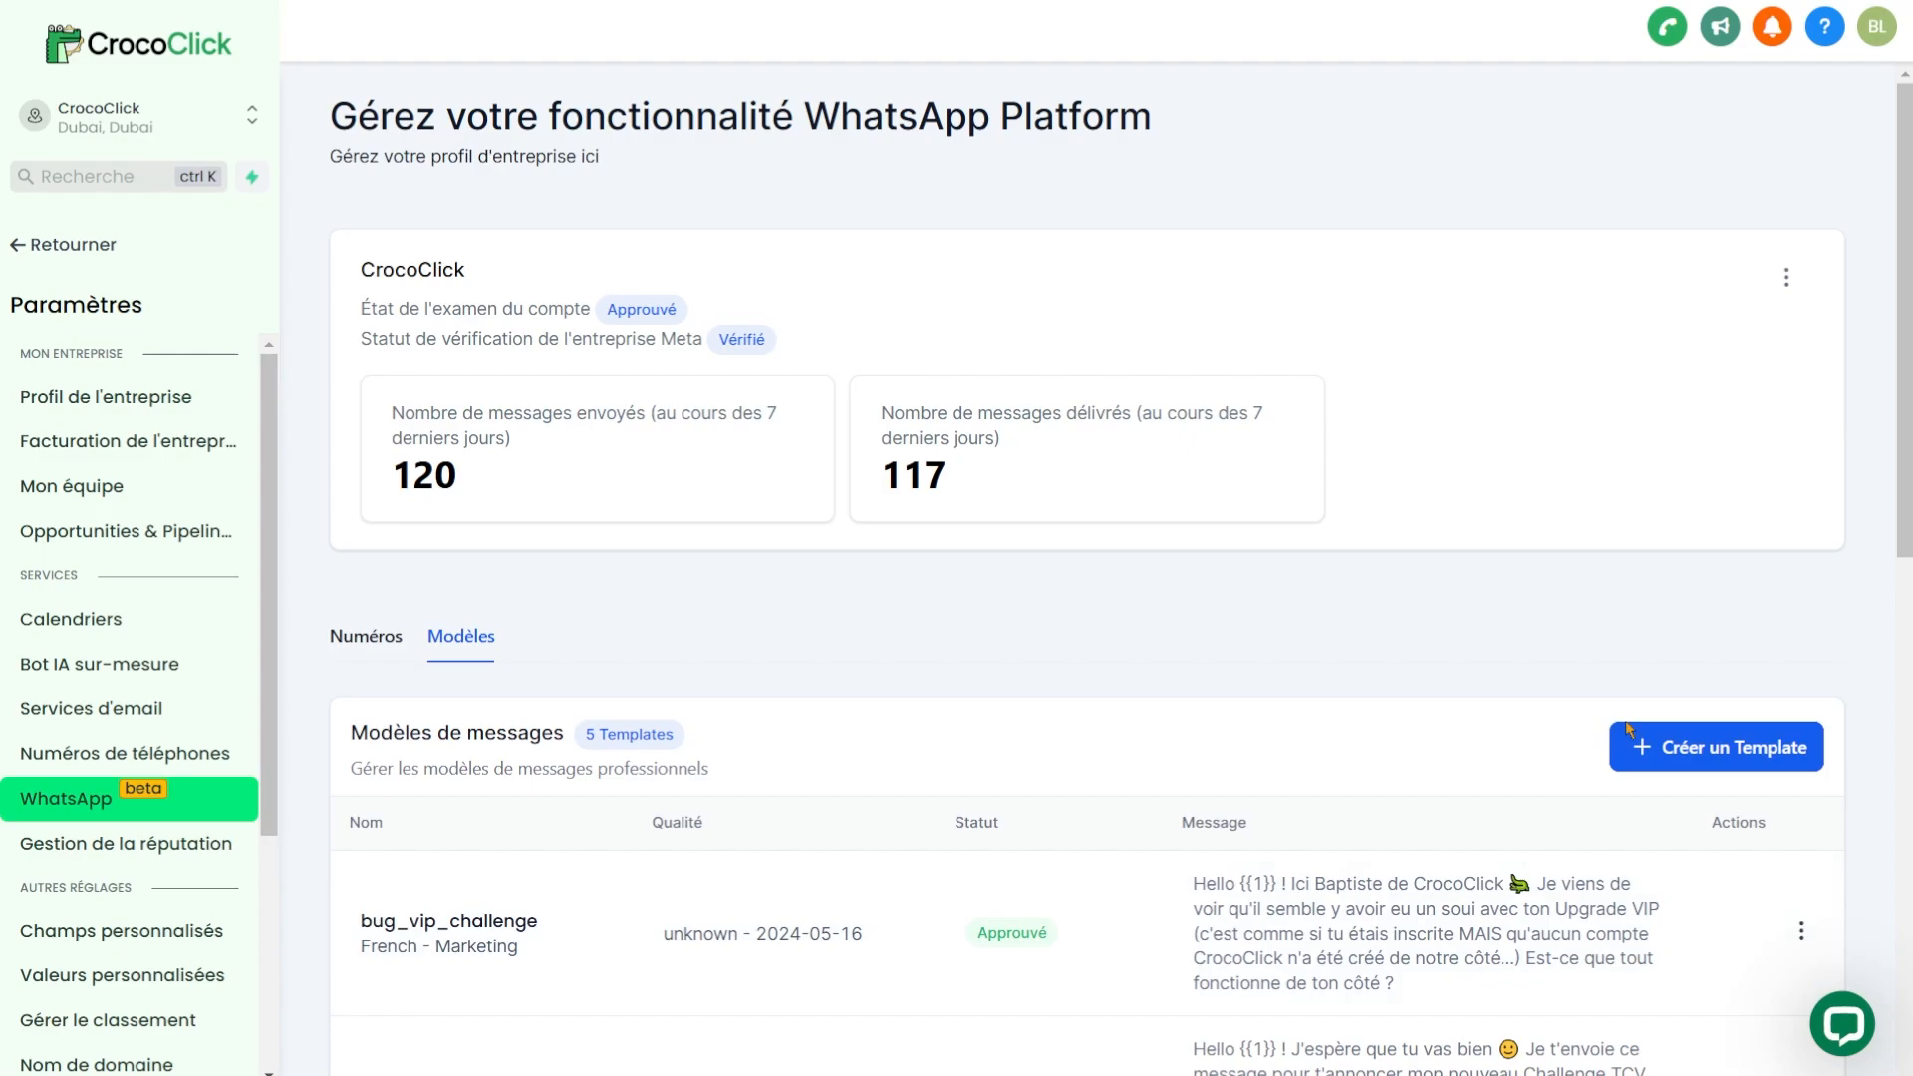
# - Create a new template named mon_super_template and expand the Catégorie dropdown
pyautogui.click(1649, 750)
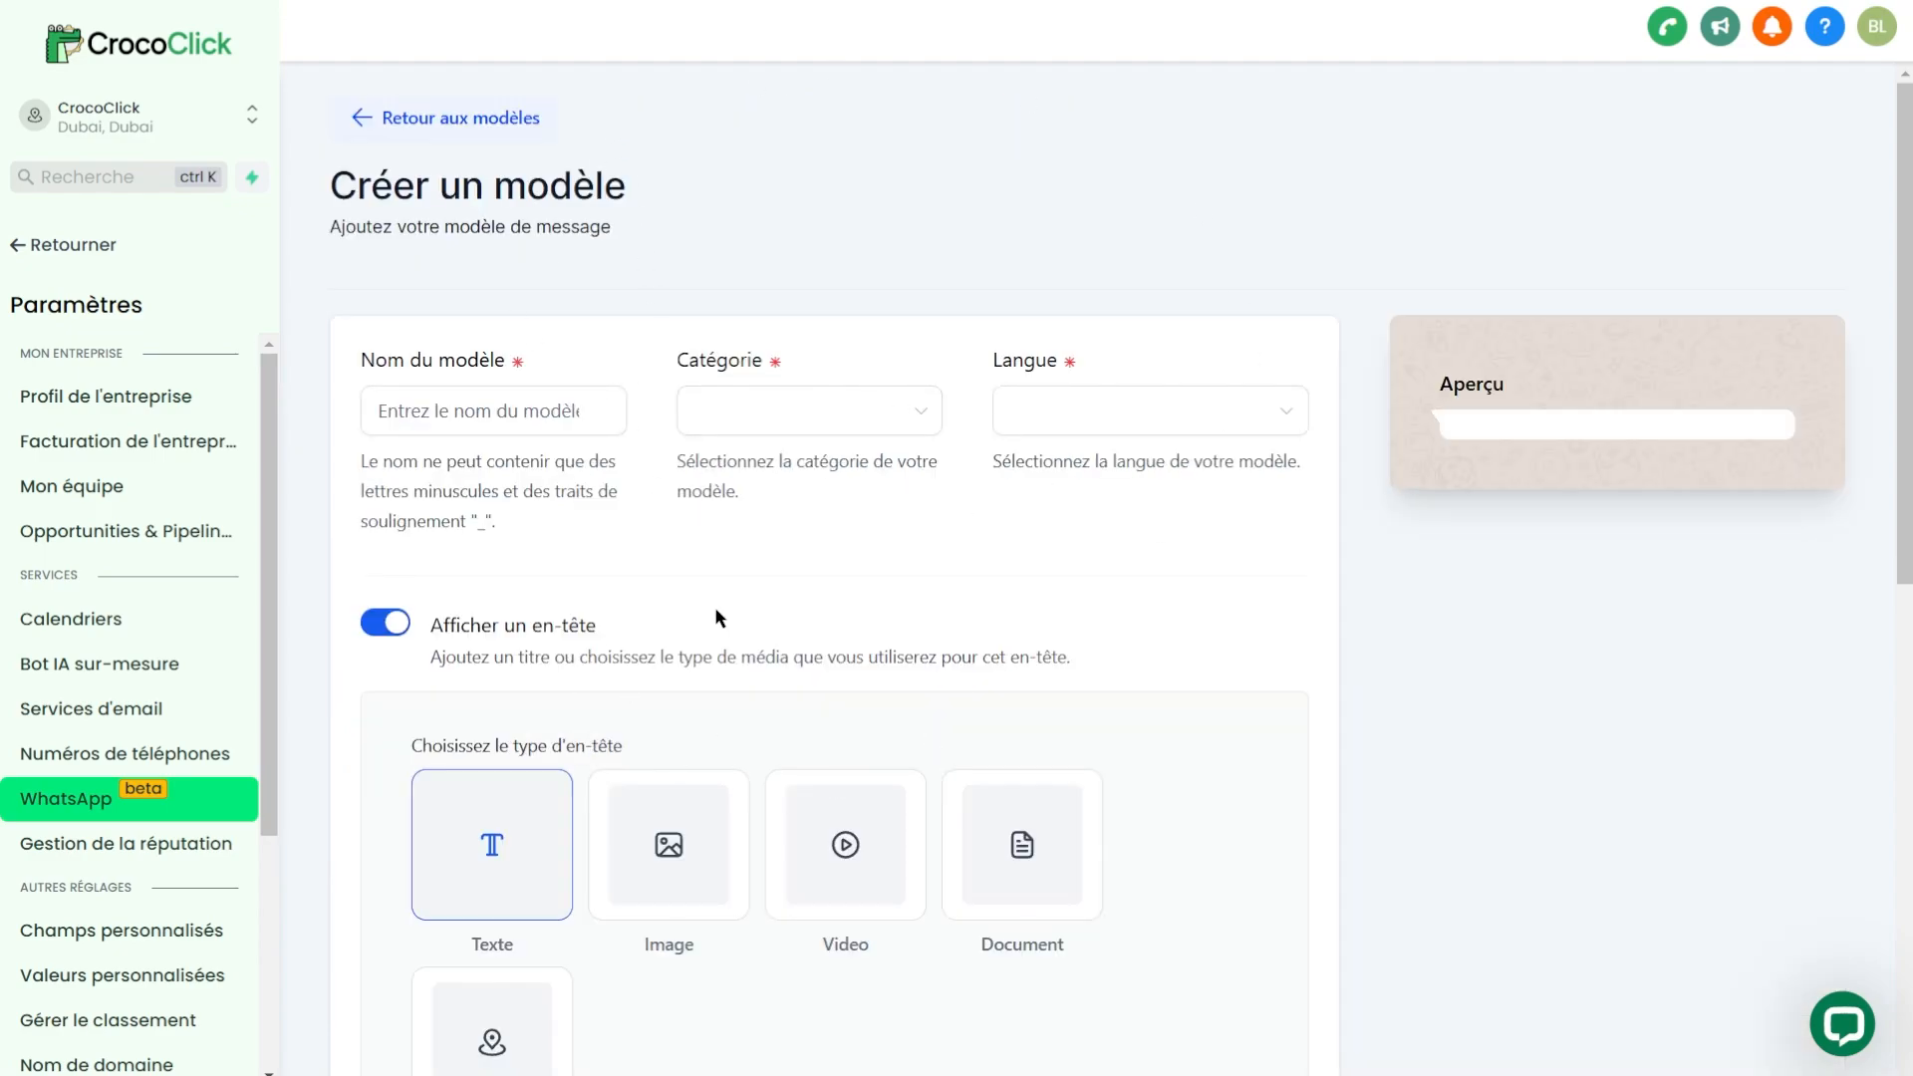
pyautogui.click(512, 414)
pyautogui.write('mon_super_template')
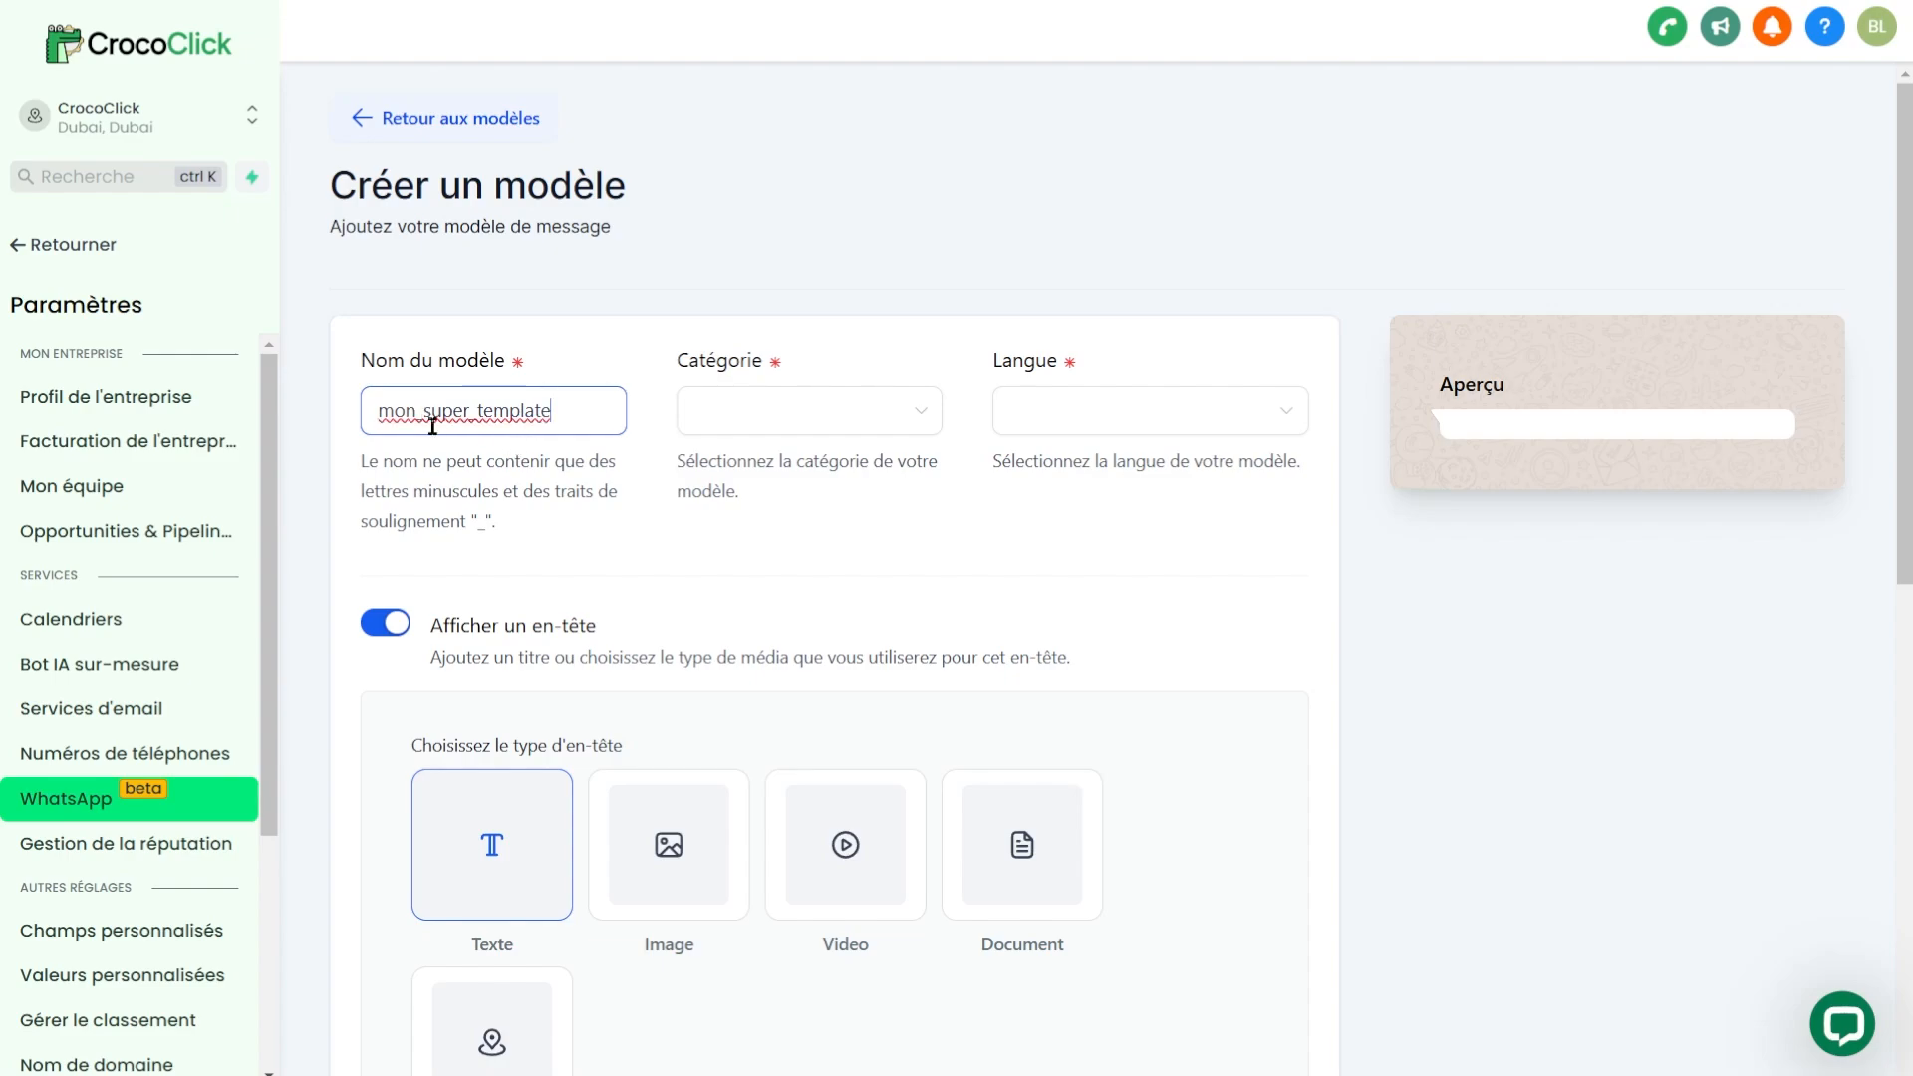
pyautogui.moveTo(417, 400); pyautogui.dragTo(420, 410)
pyautogui.click(724, 434)
pyautogui.click(725, 436)
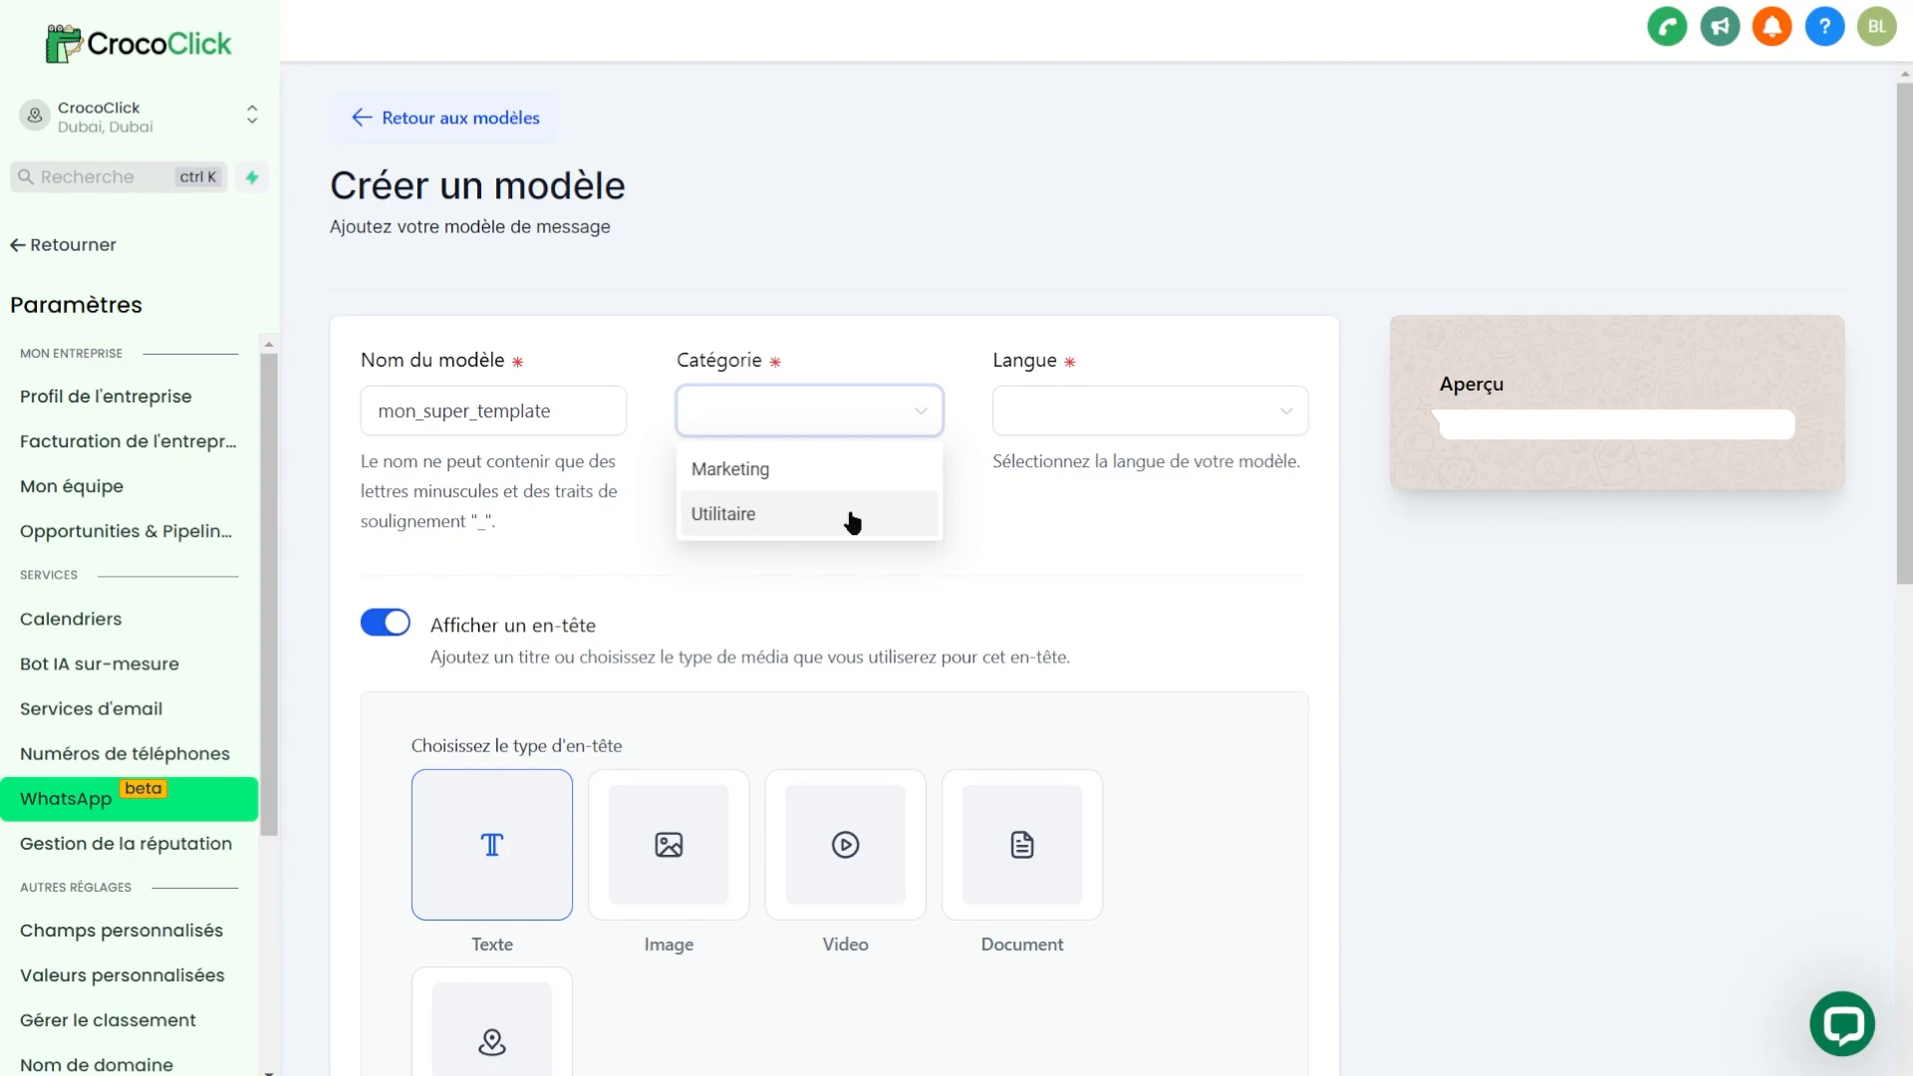
# - Choose Marketing as the category and pick Français as the language via a 'fr' search
pyautogui.click(802, 477)
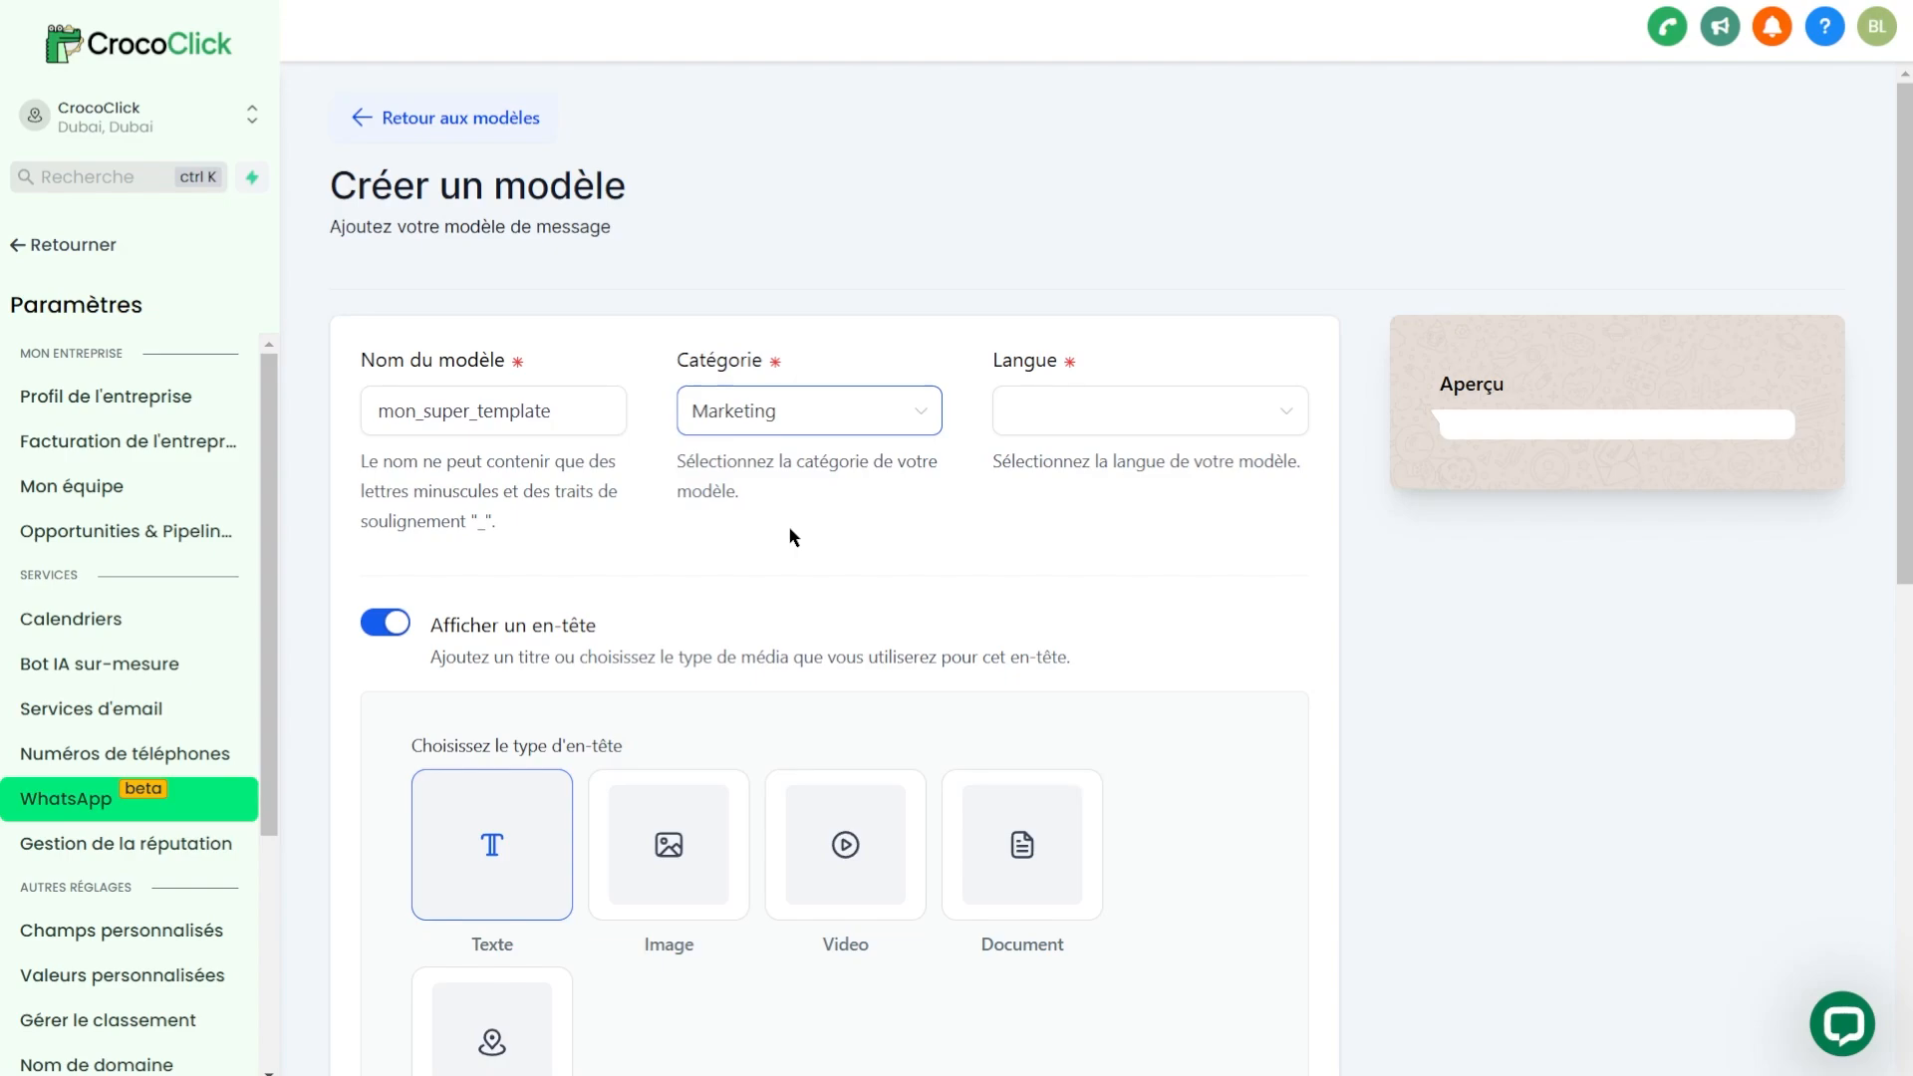
pyautogui.click(1056, 408)
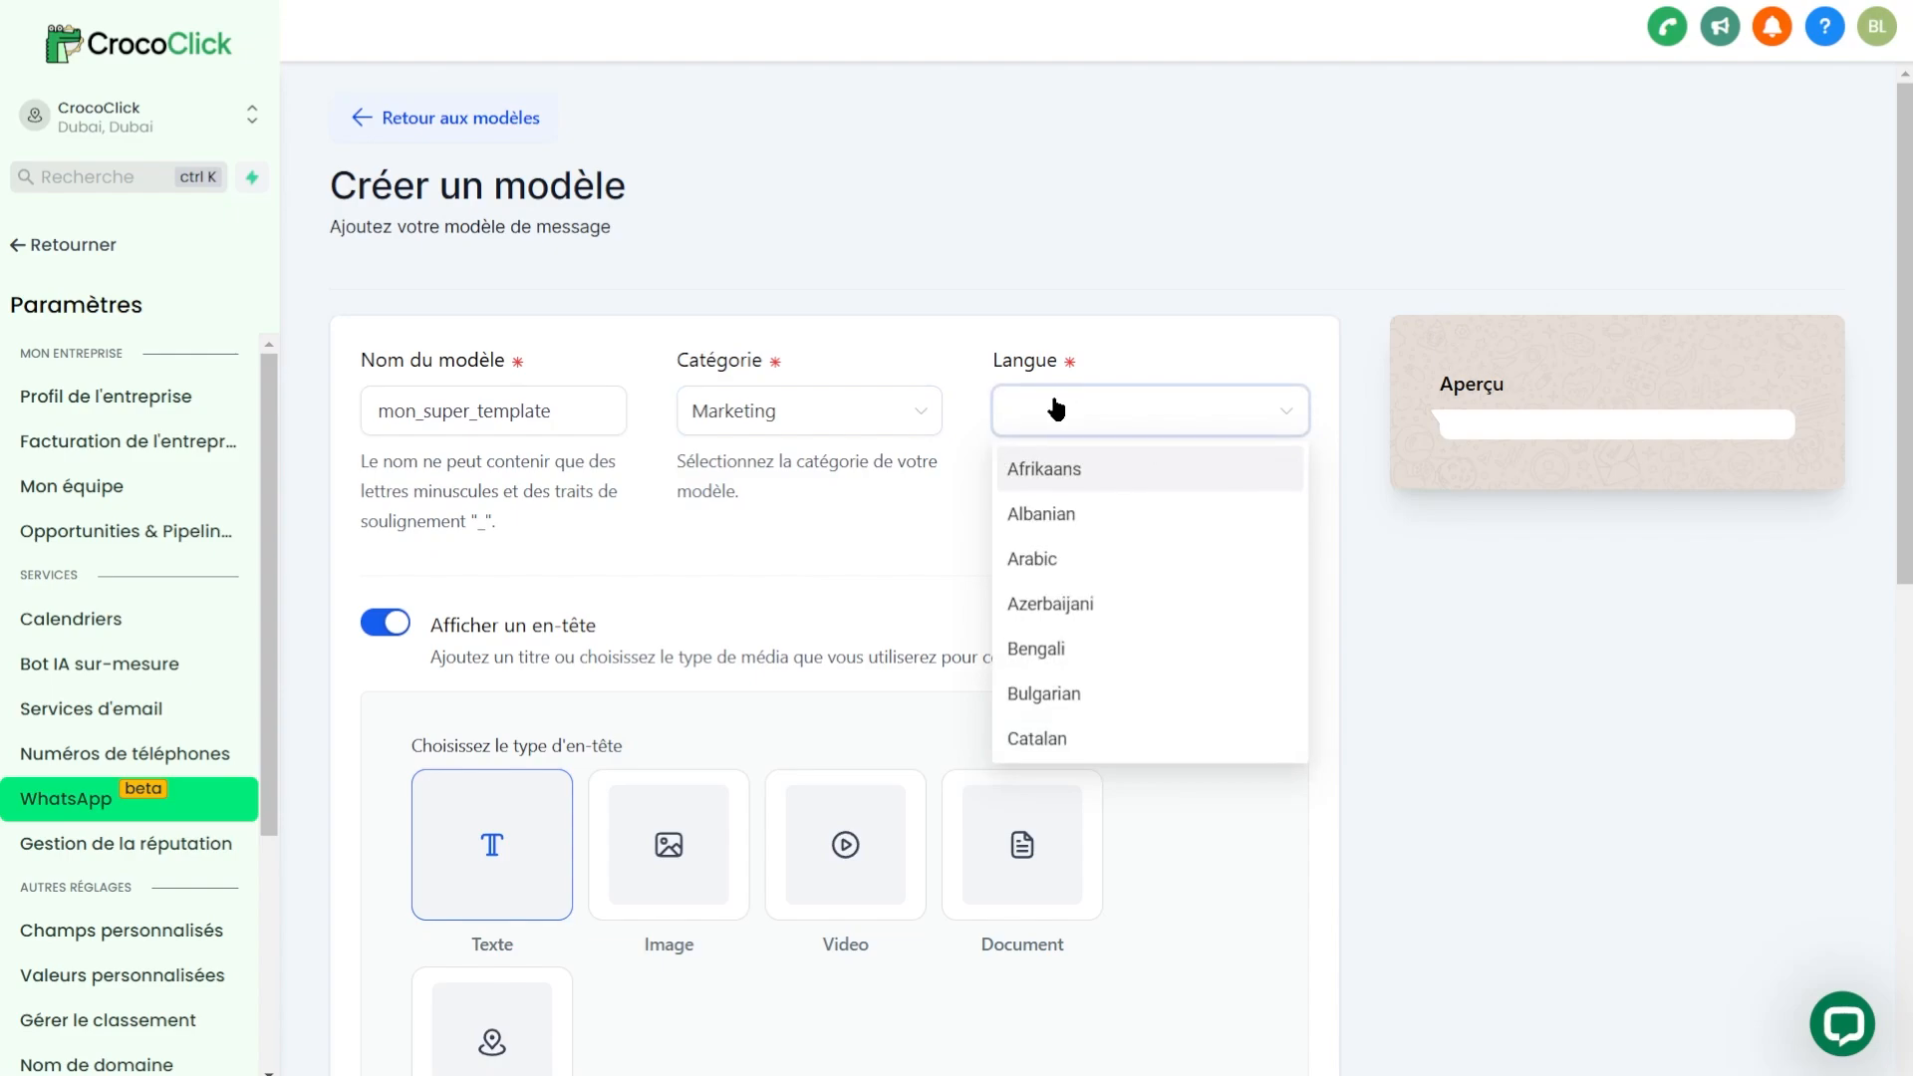
pyautogui.write('fr')
pyautogui.click(1041, 519)
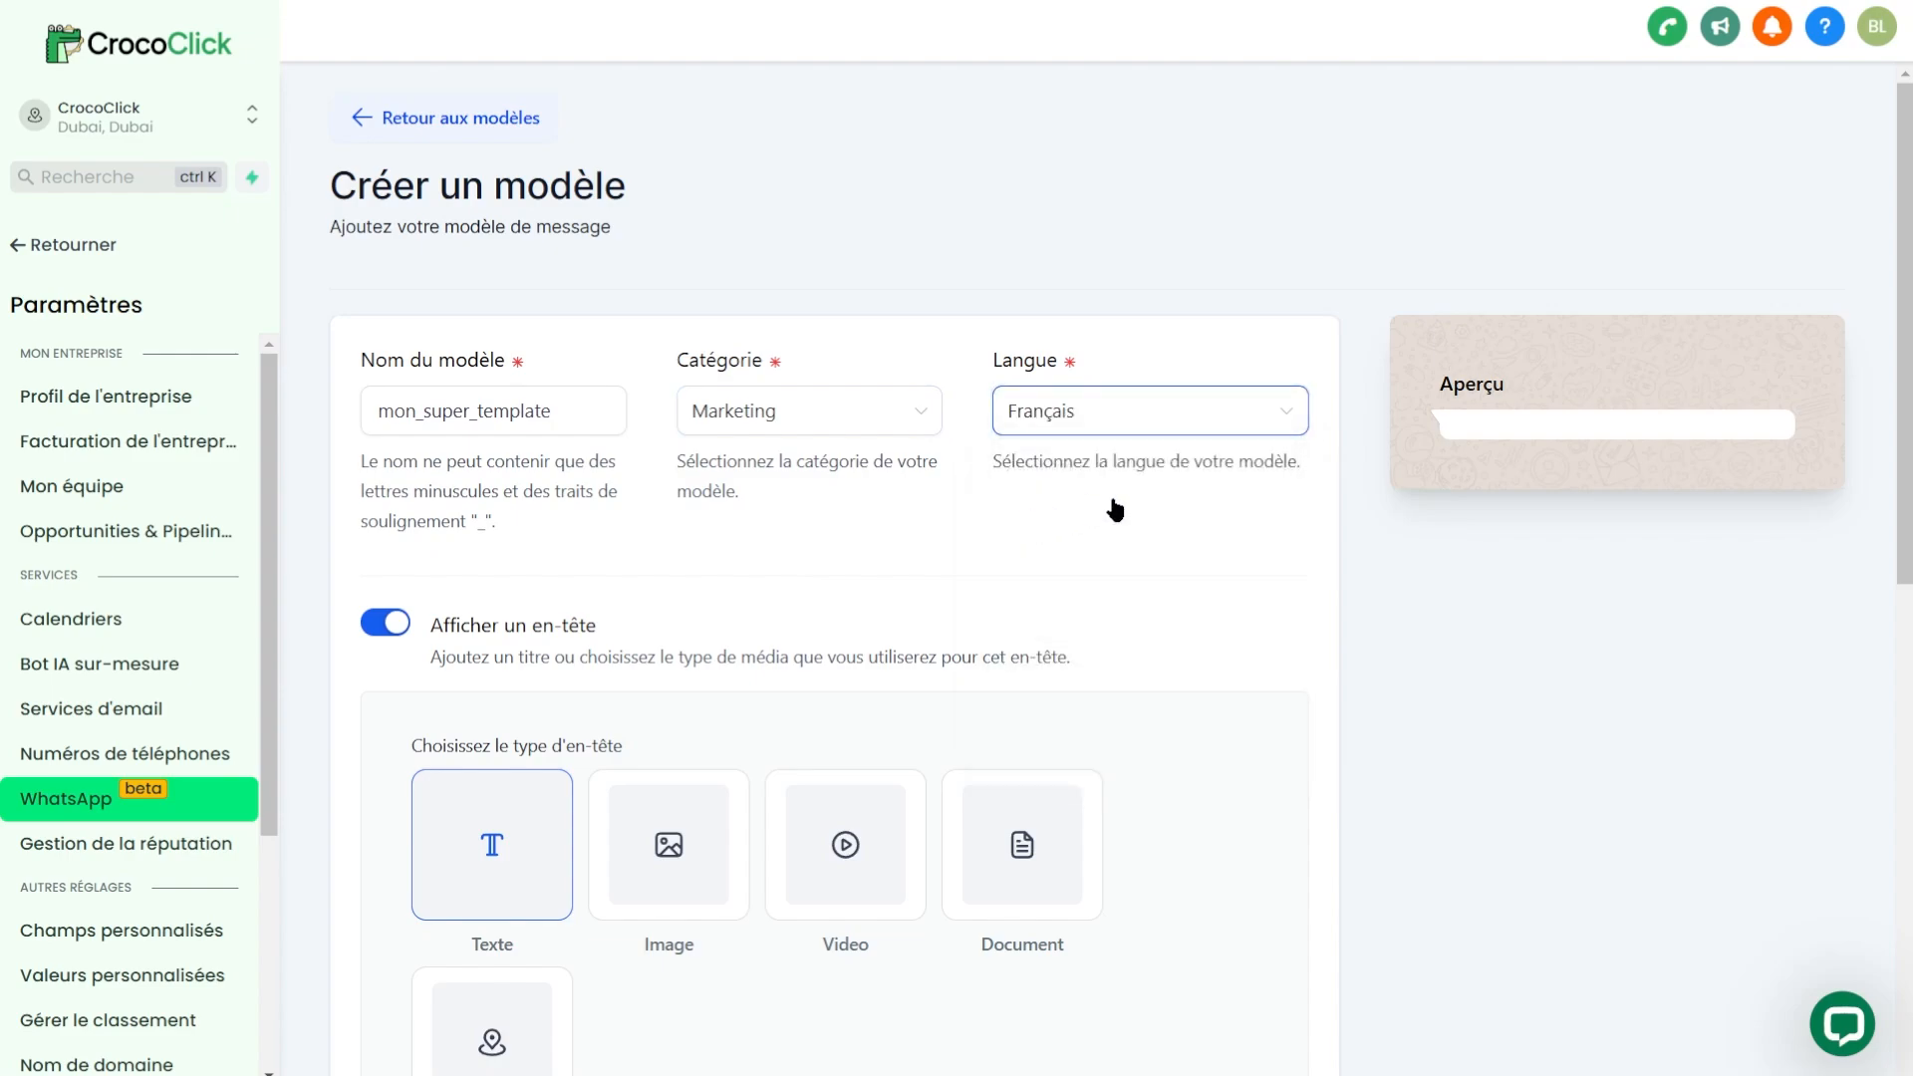
pyautogui.scroll(-4, 1088, 528)
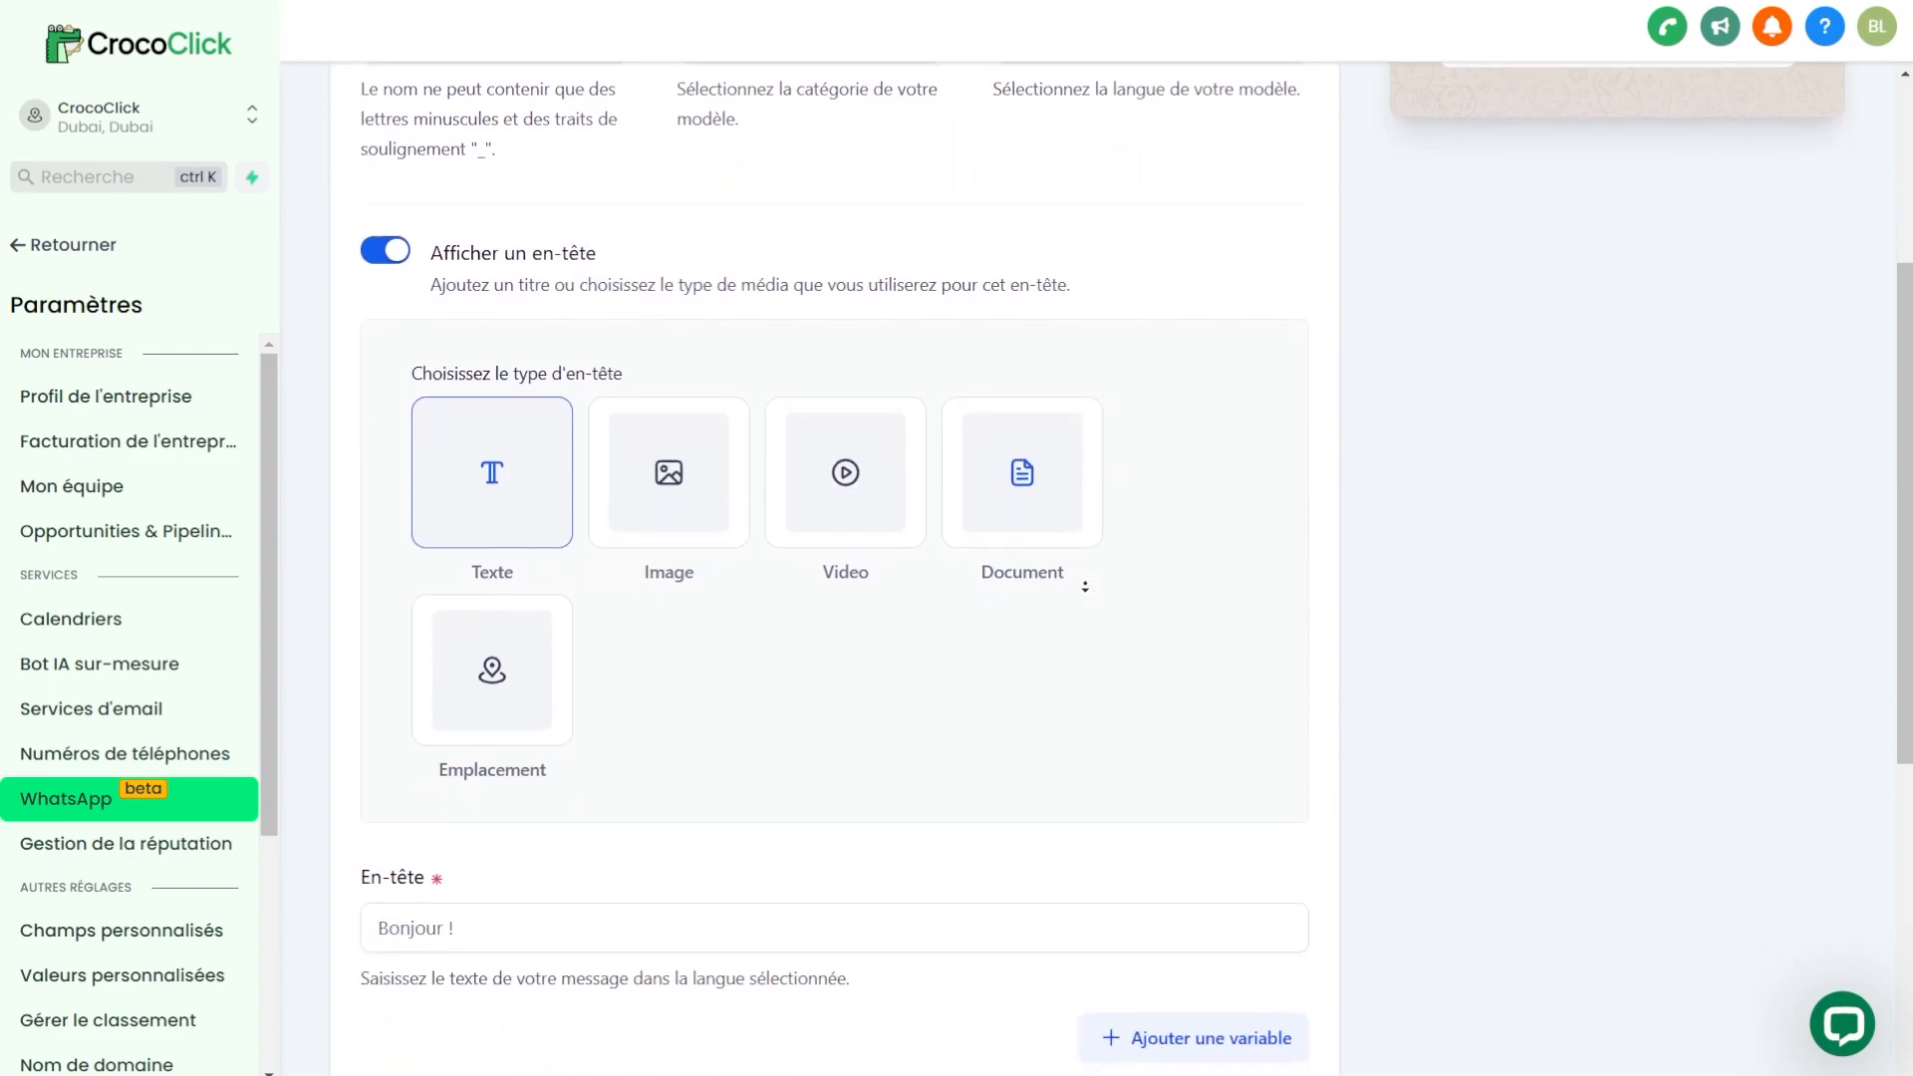
# - Turn off the header and begin the body with 'Mon super message'
pyautogui.click(390, 241)
pyautogui.click(630, 621)
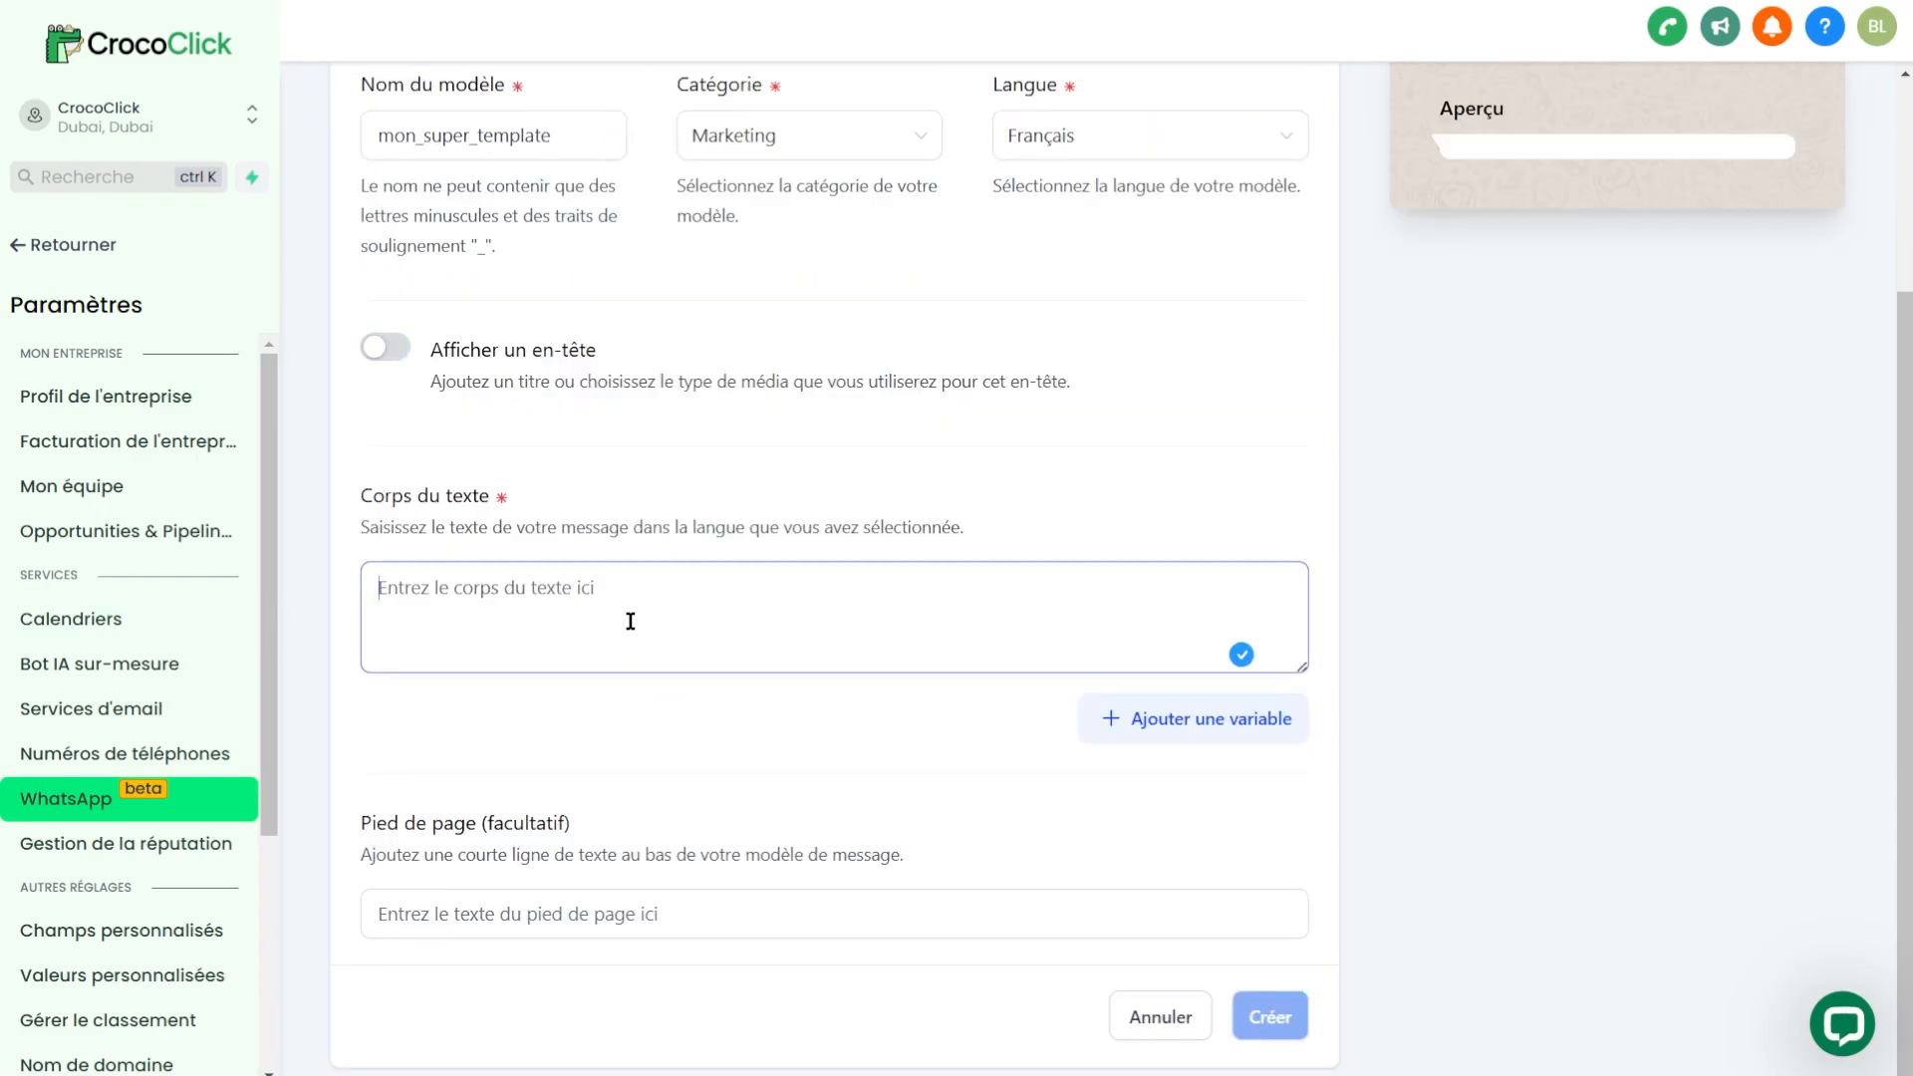
pyautogui.scroll(1, 674, 688)
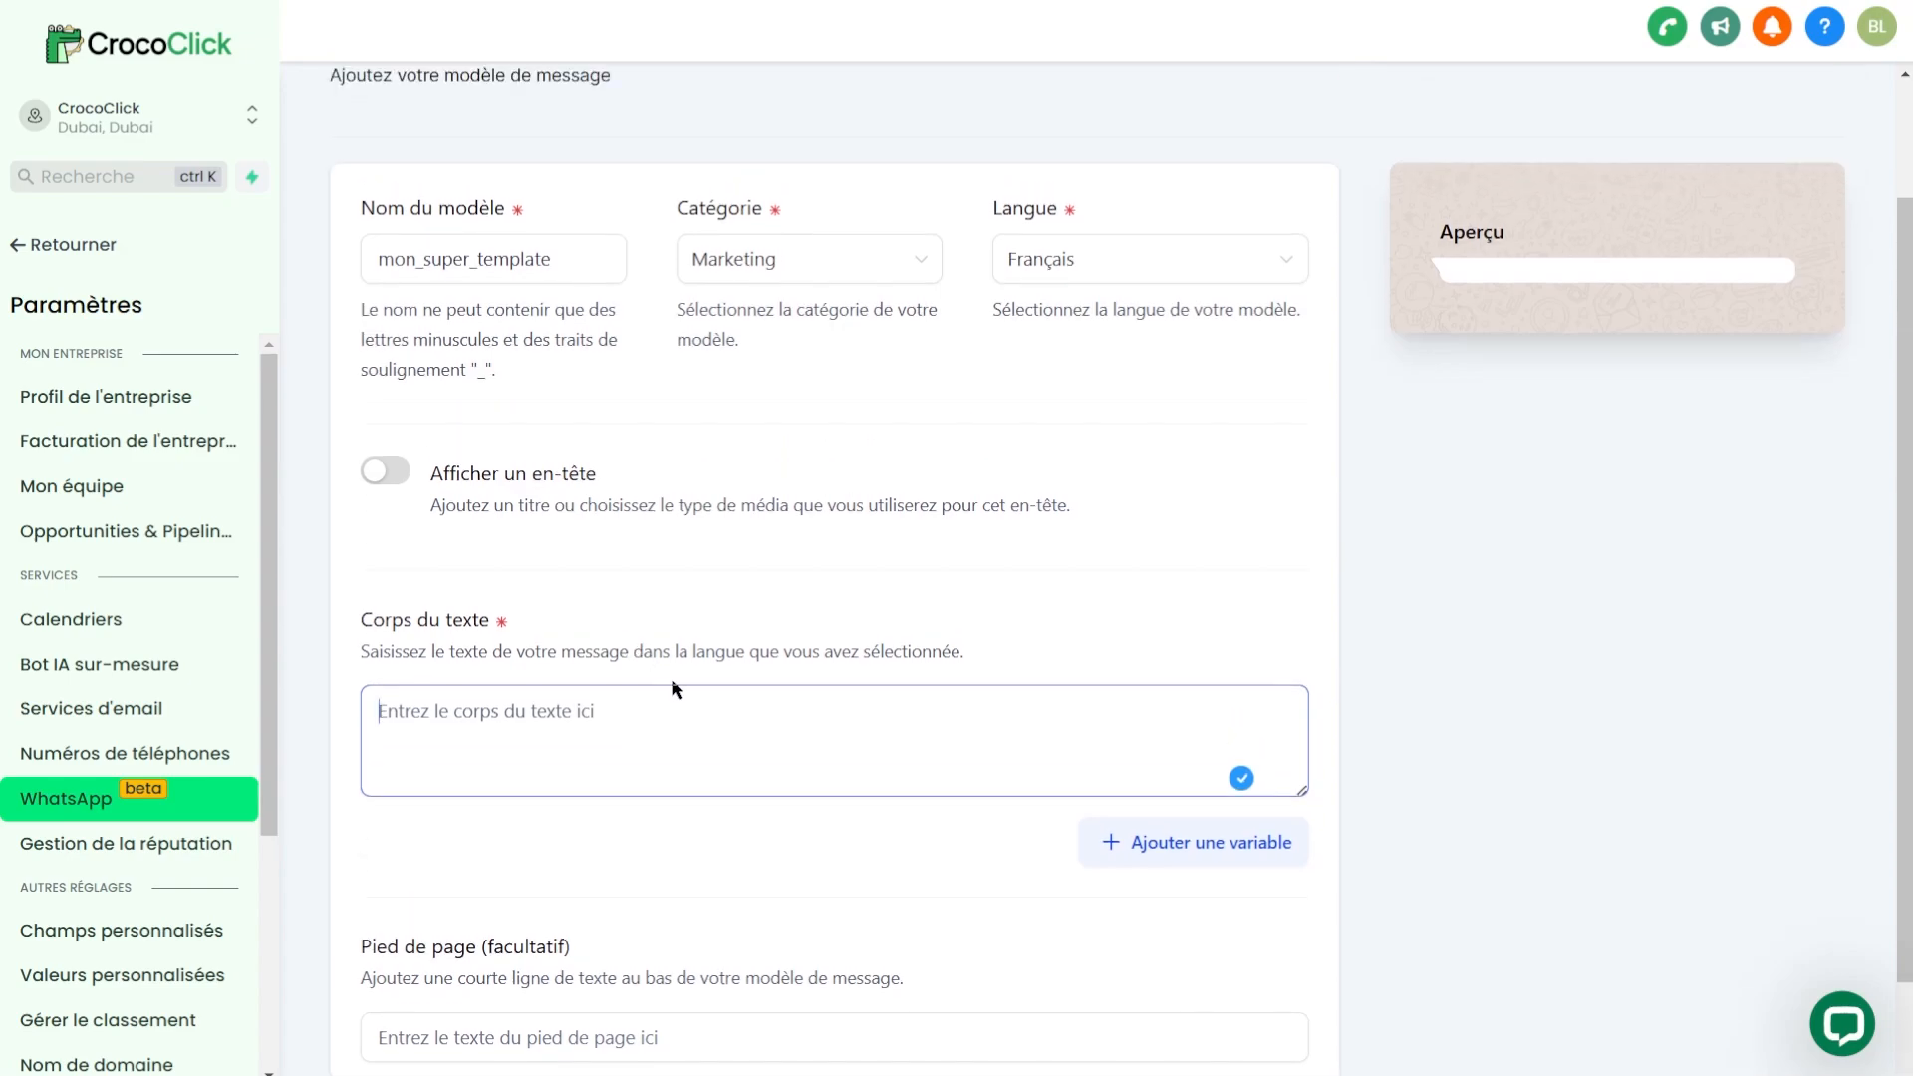
pyautogui.write('Mon super ')
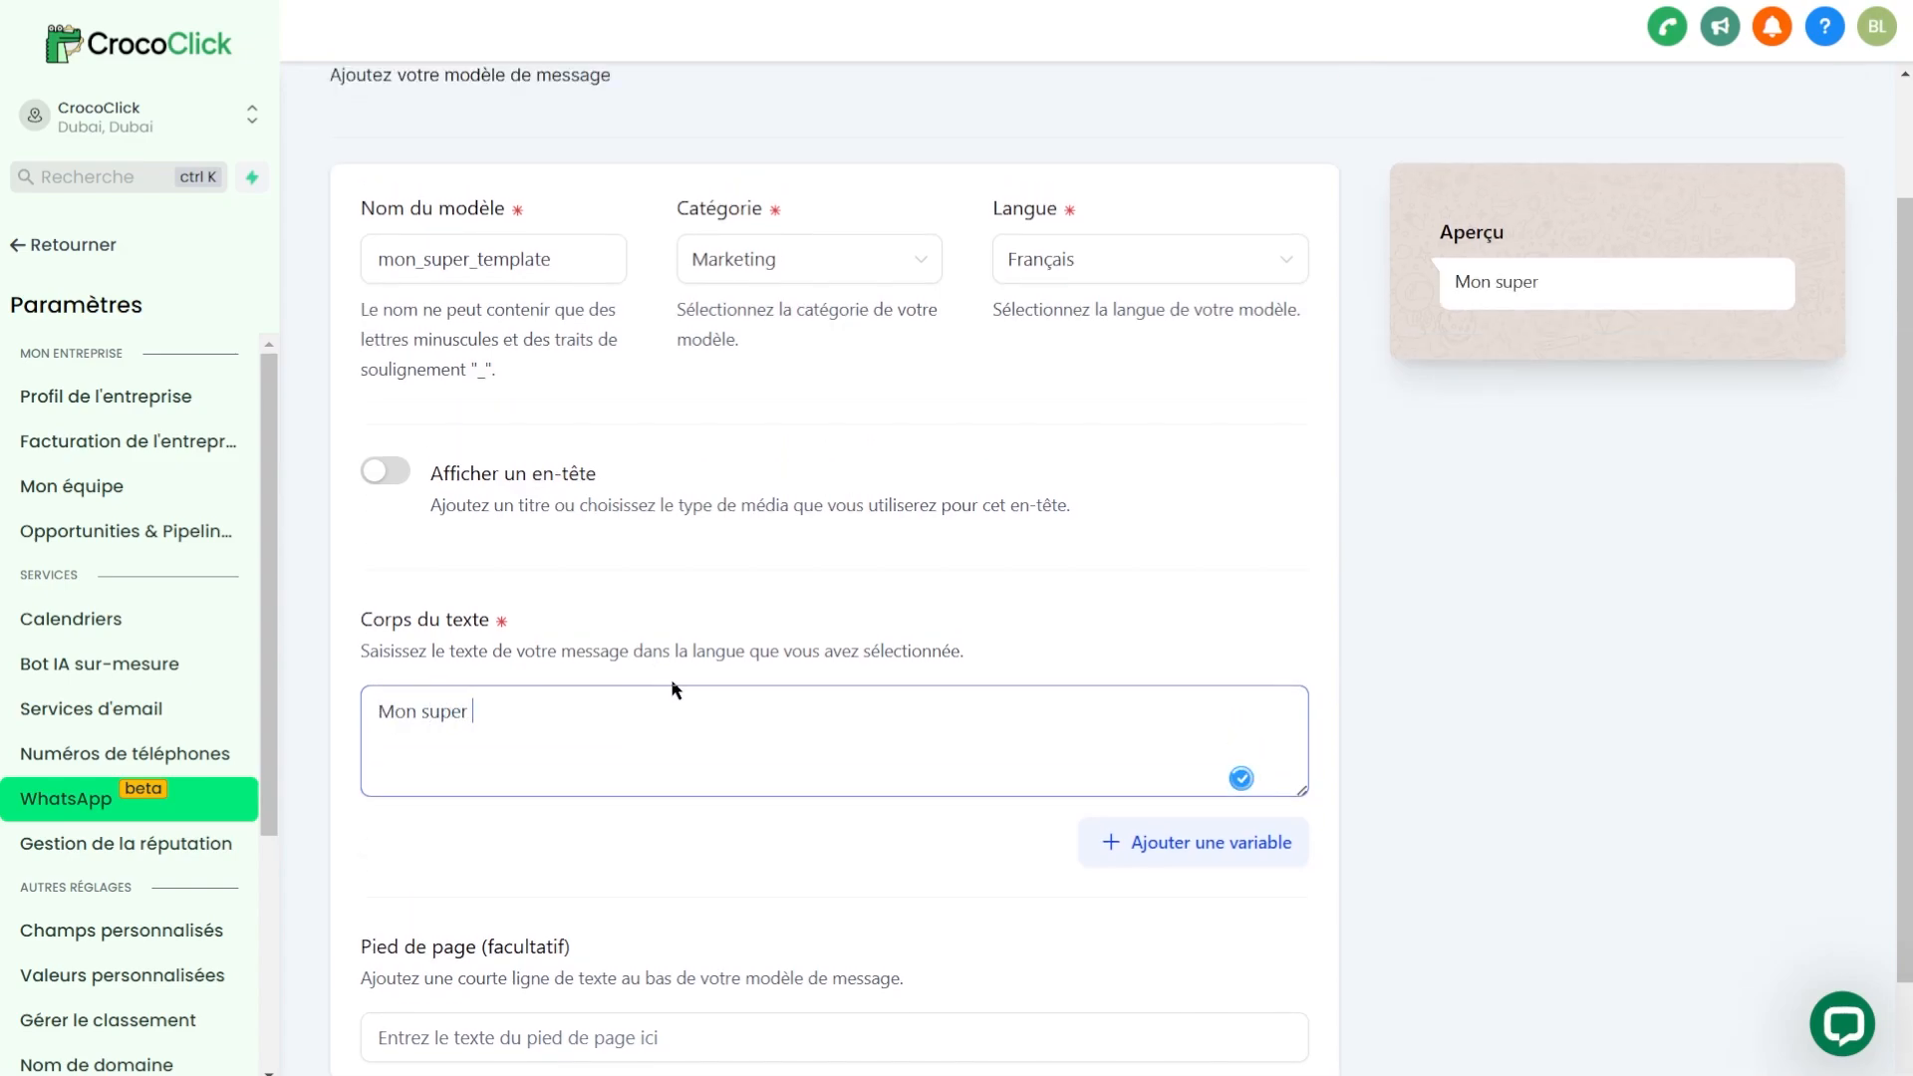
pyautogui.write('message')
# - Add filler body lines (frezhiforefhreoi, greiohgzer, ger, greojpger, greger) and enlarge the body box
pyautogui.press('Return')
pyautogui.press('Return')
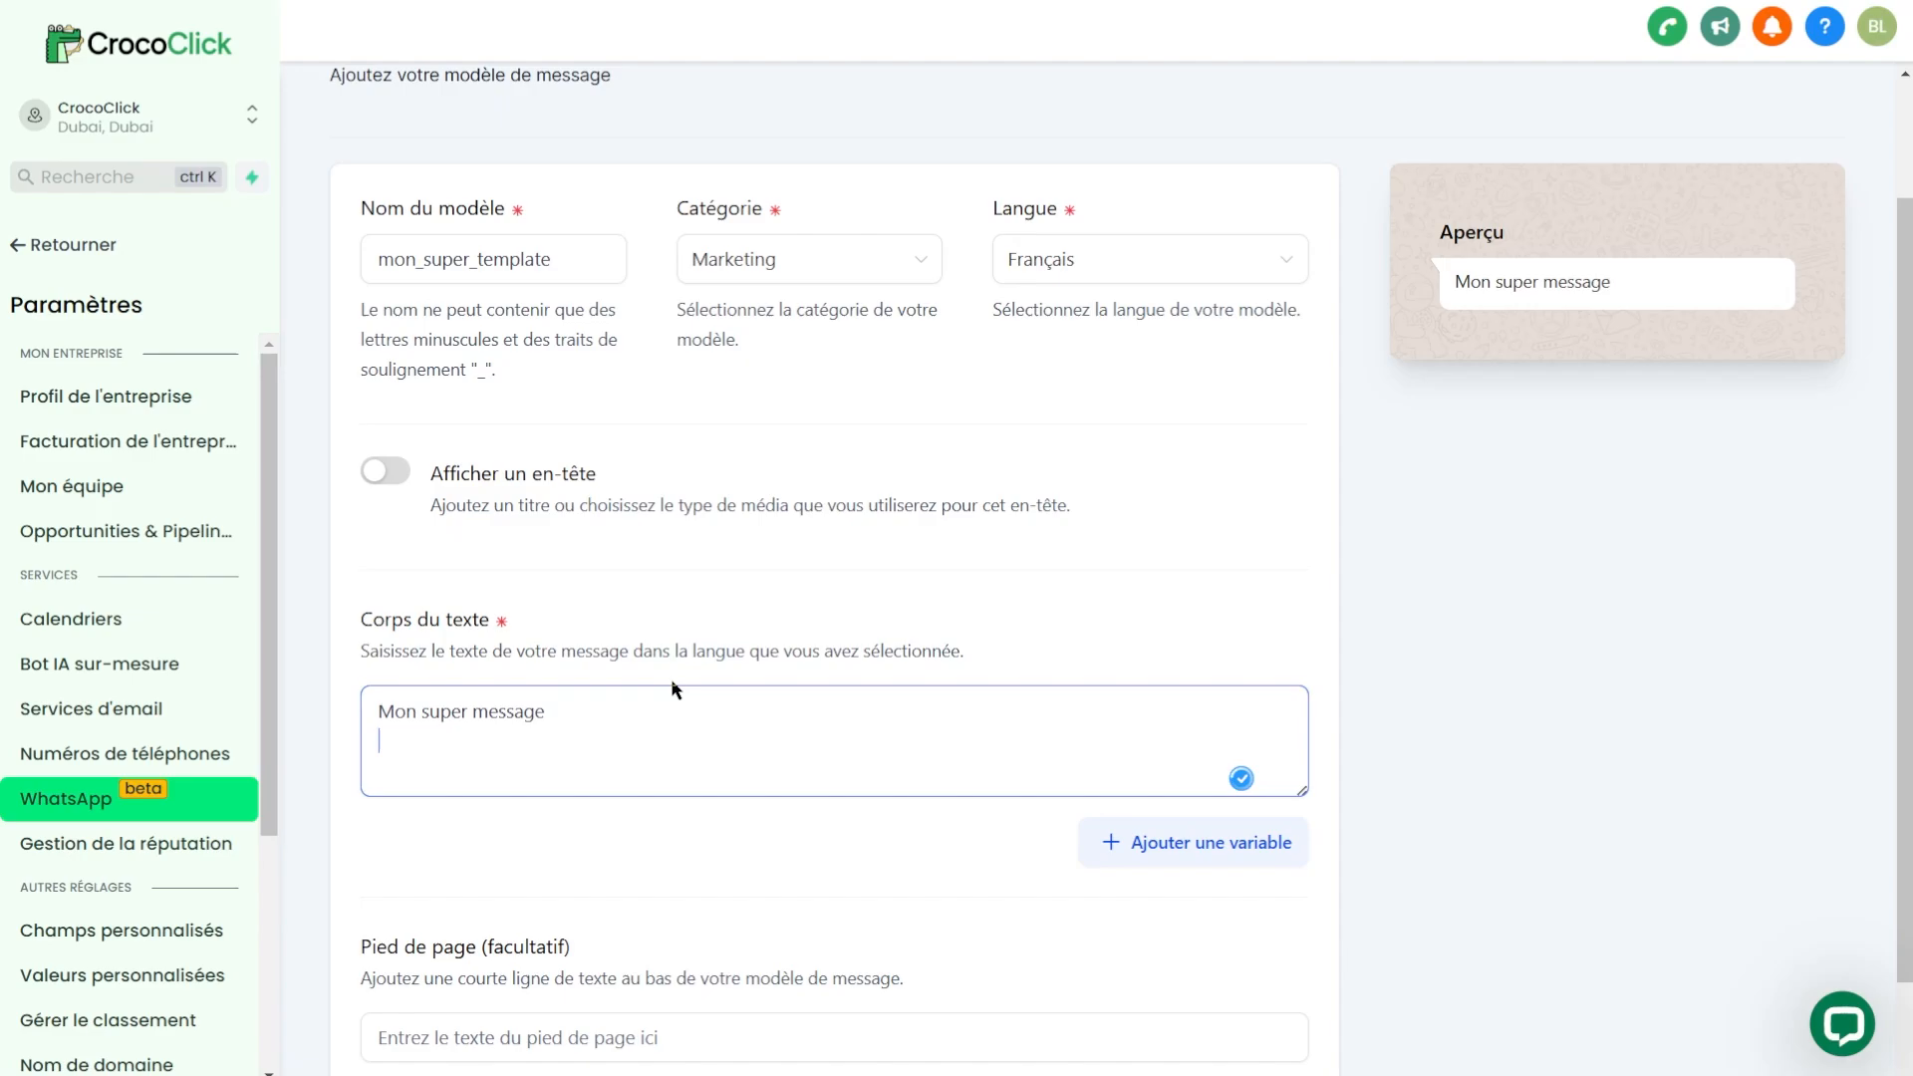
pyautogui.write('frezhiforefhreoi')
pyautogui.press('Return')
pyautogui.press('Return')
pyautogui.write('g')
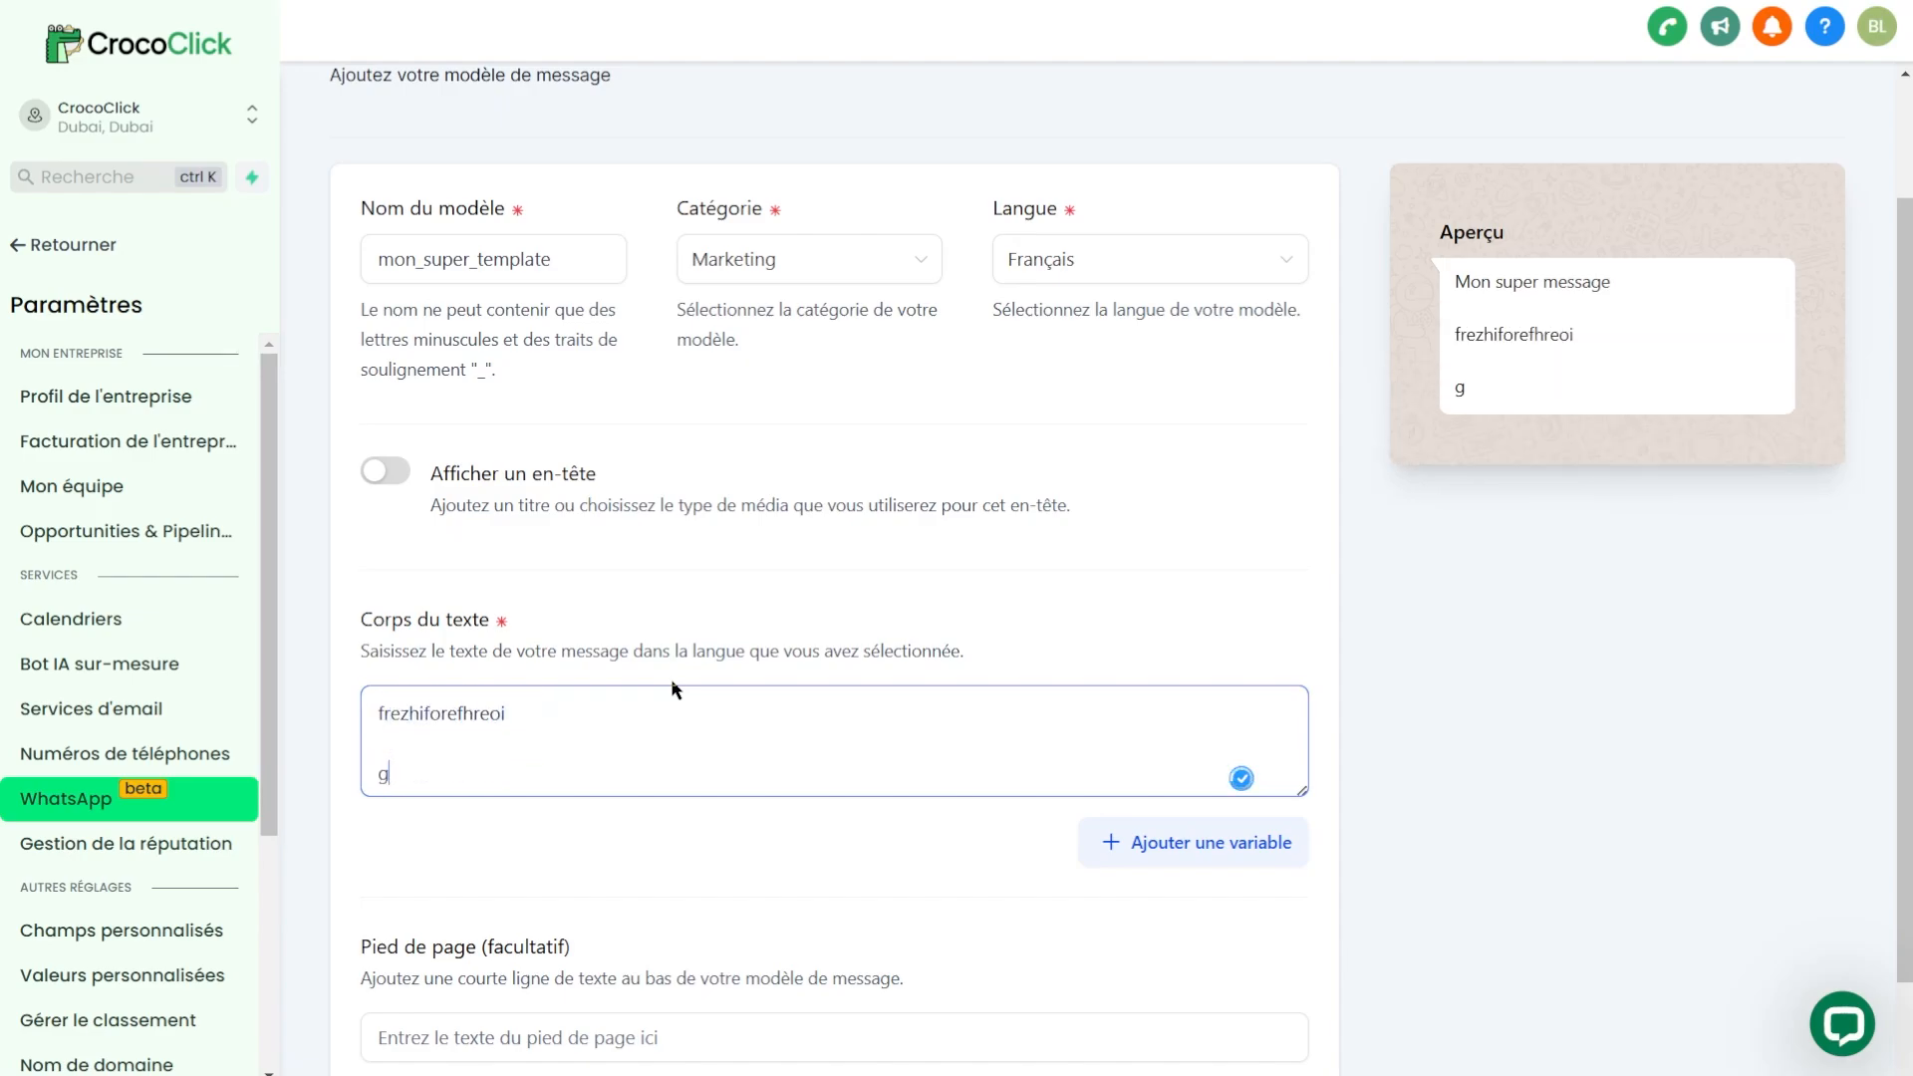
pyautogui.write('reiohgzer')
pyautogui.press('Return')
pyautogui.write('ger')
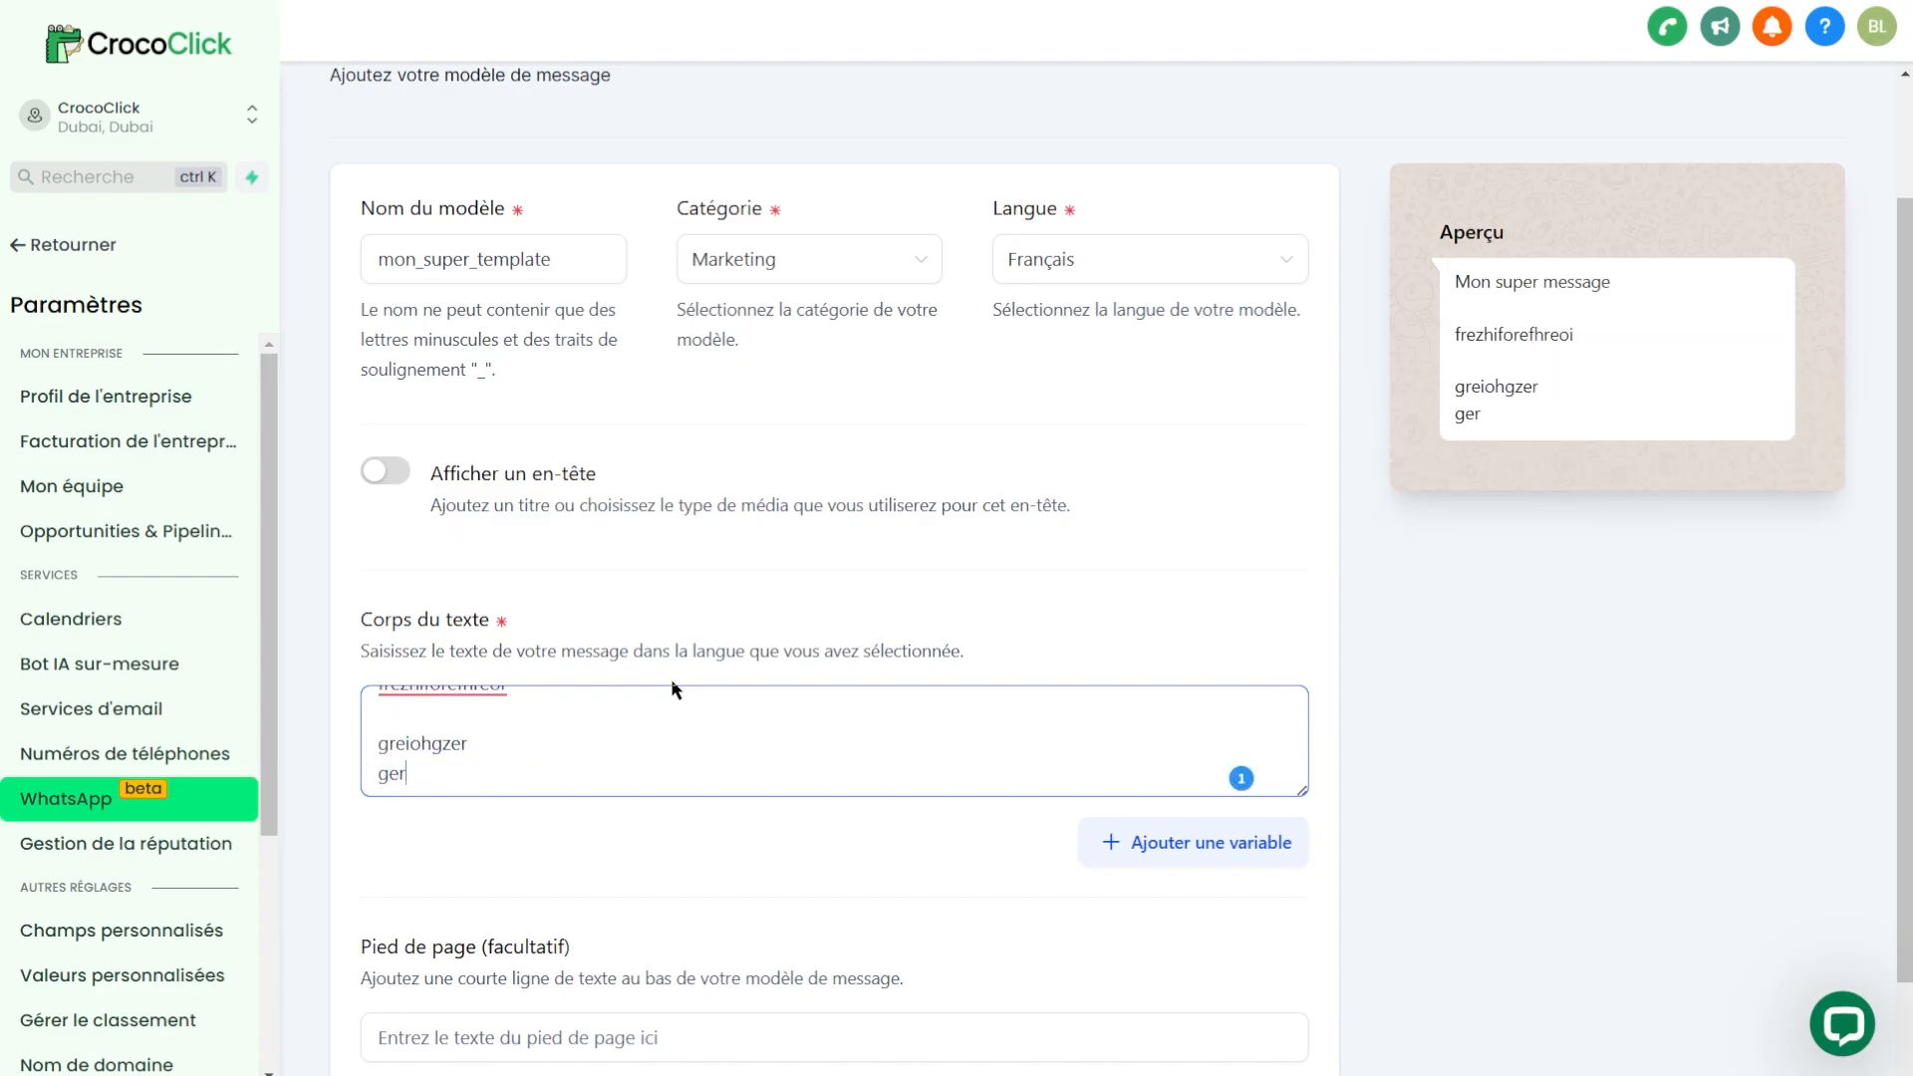
pyautogui.press('Return')
pyautogui.press('Return')
pyautogui.write('greojpger')
pyautogui.press('Return')
pyautogui.press('Return')
pyautogui.write('greger')
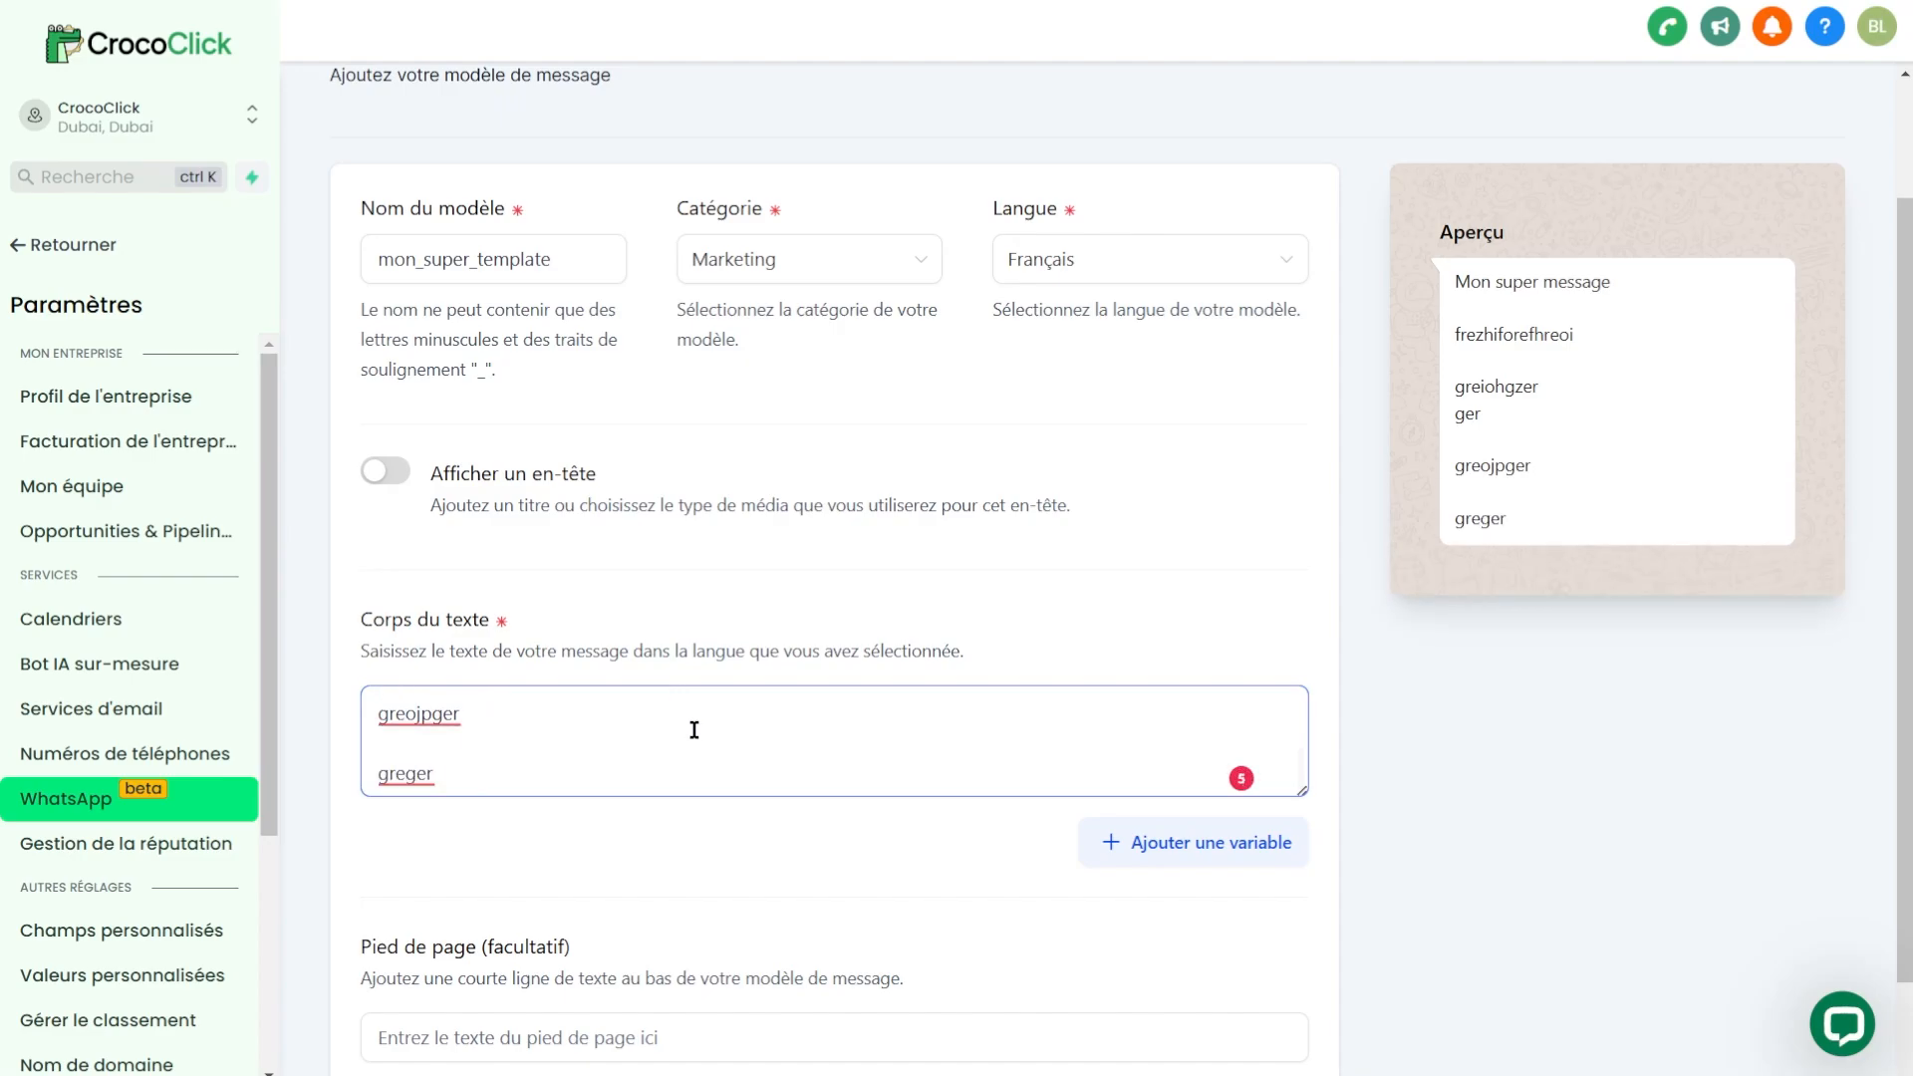
pyautogui.scroll(5, 691, 730)
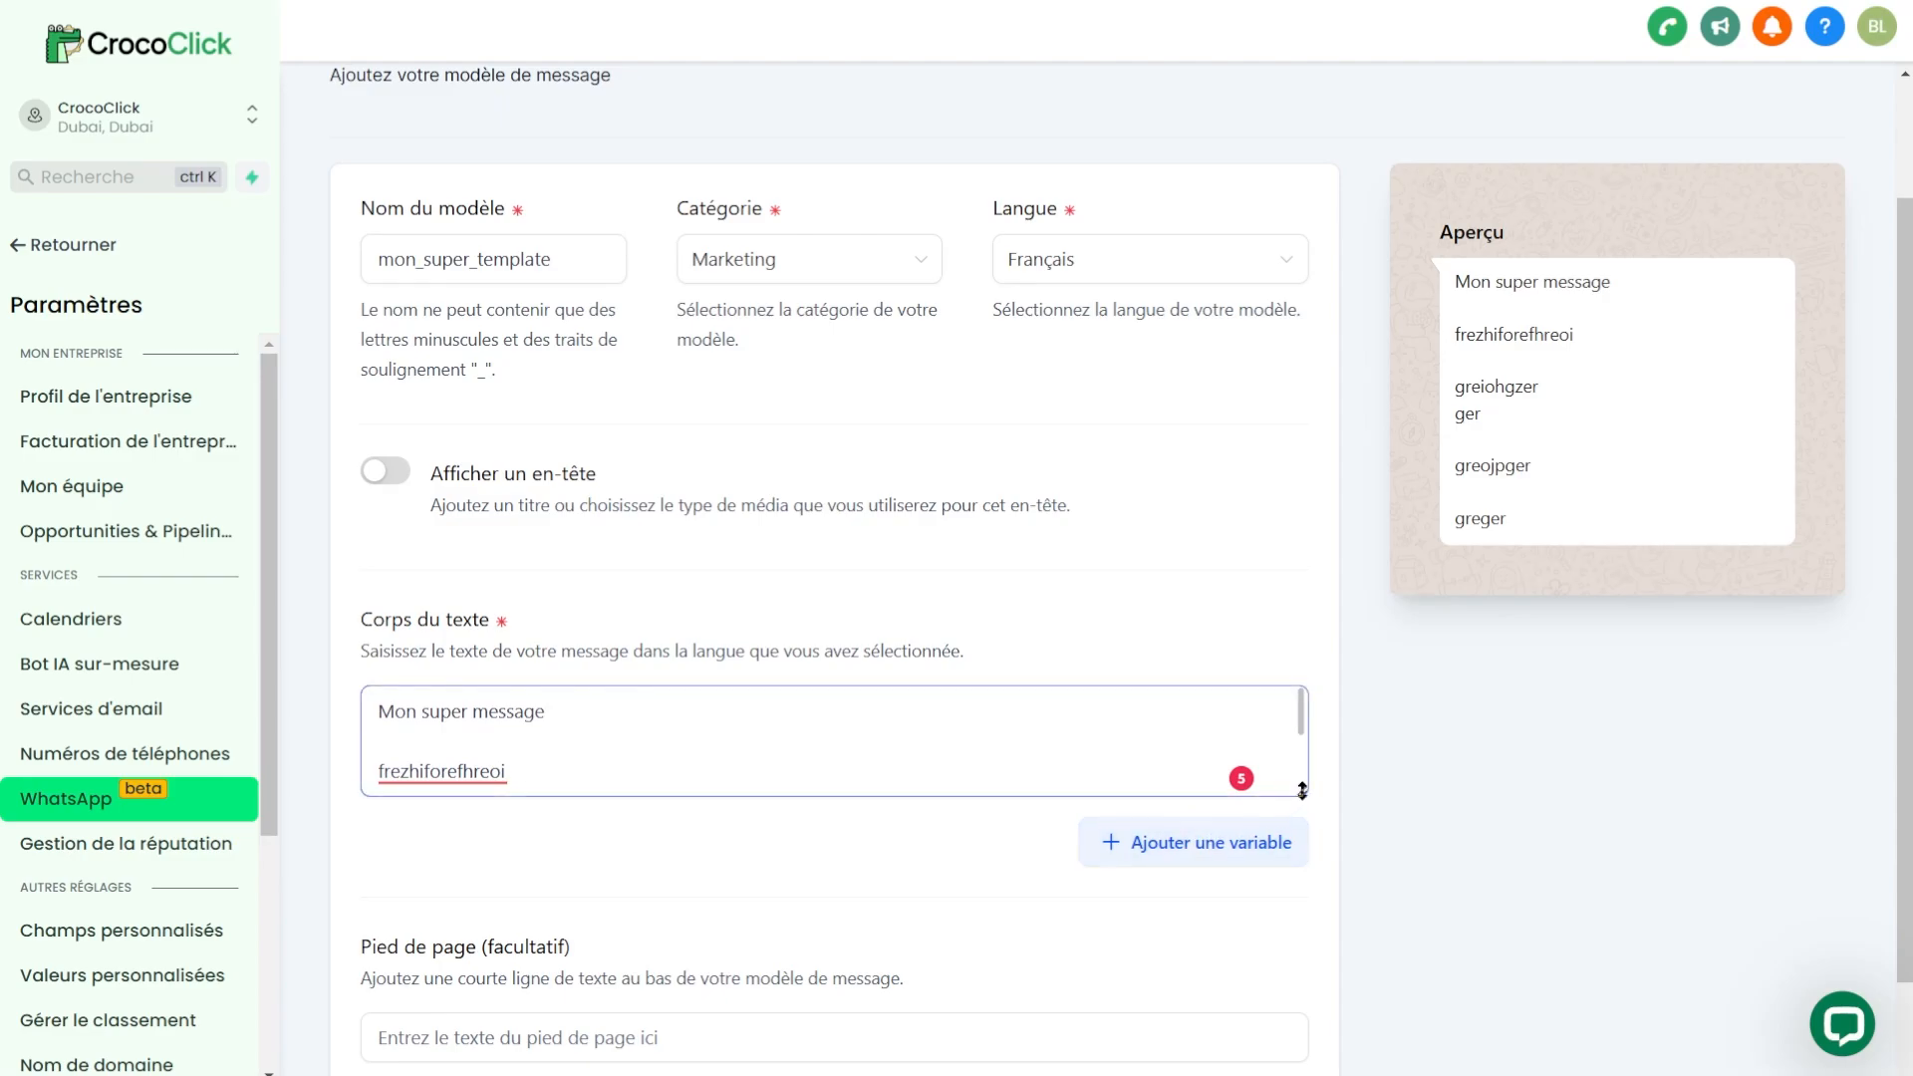
pyautogui.moveTo(1296, 796); pyautogui.dragTo(1296, 986)
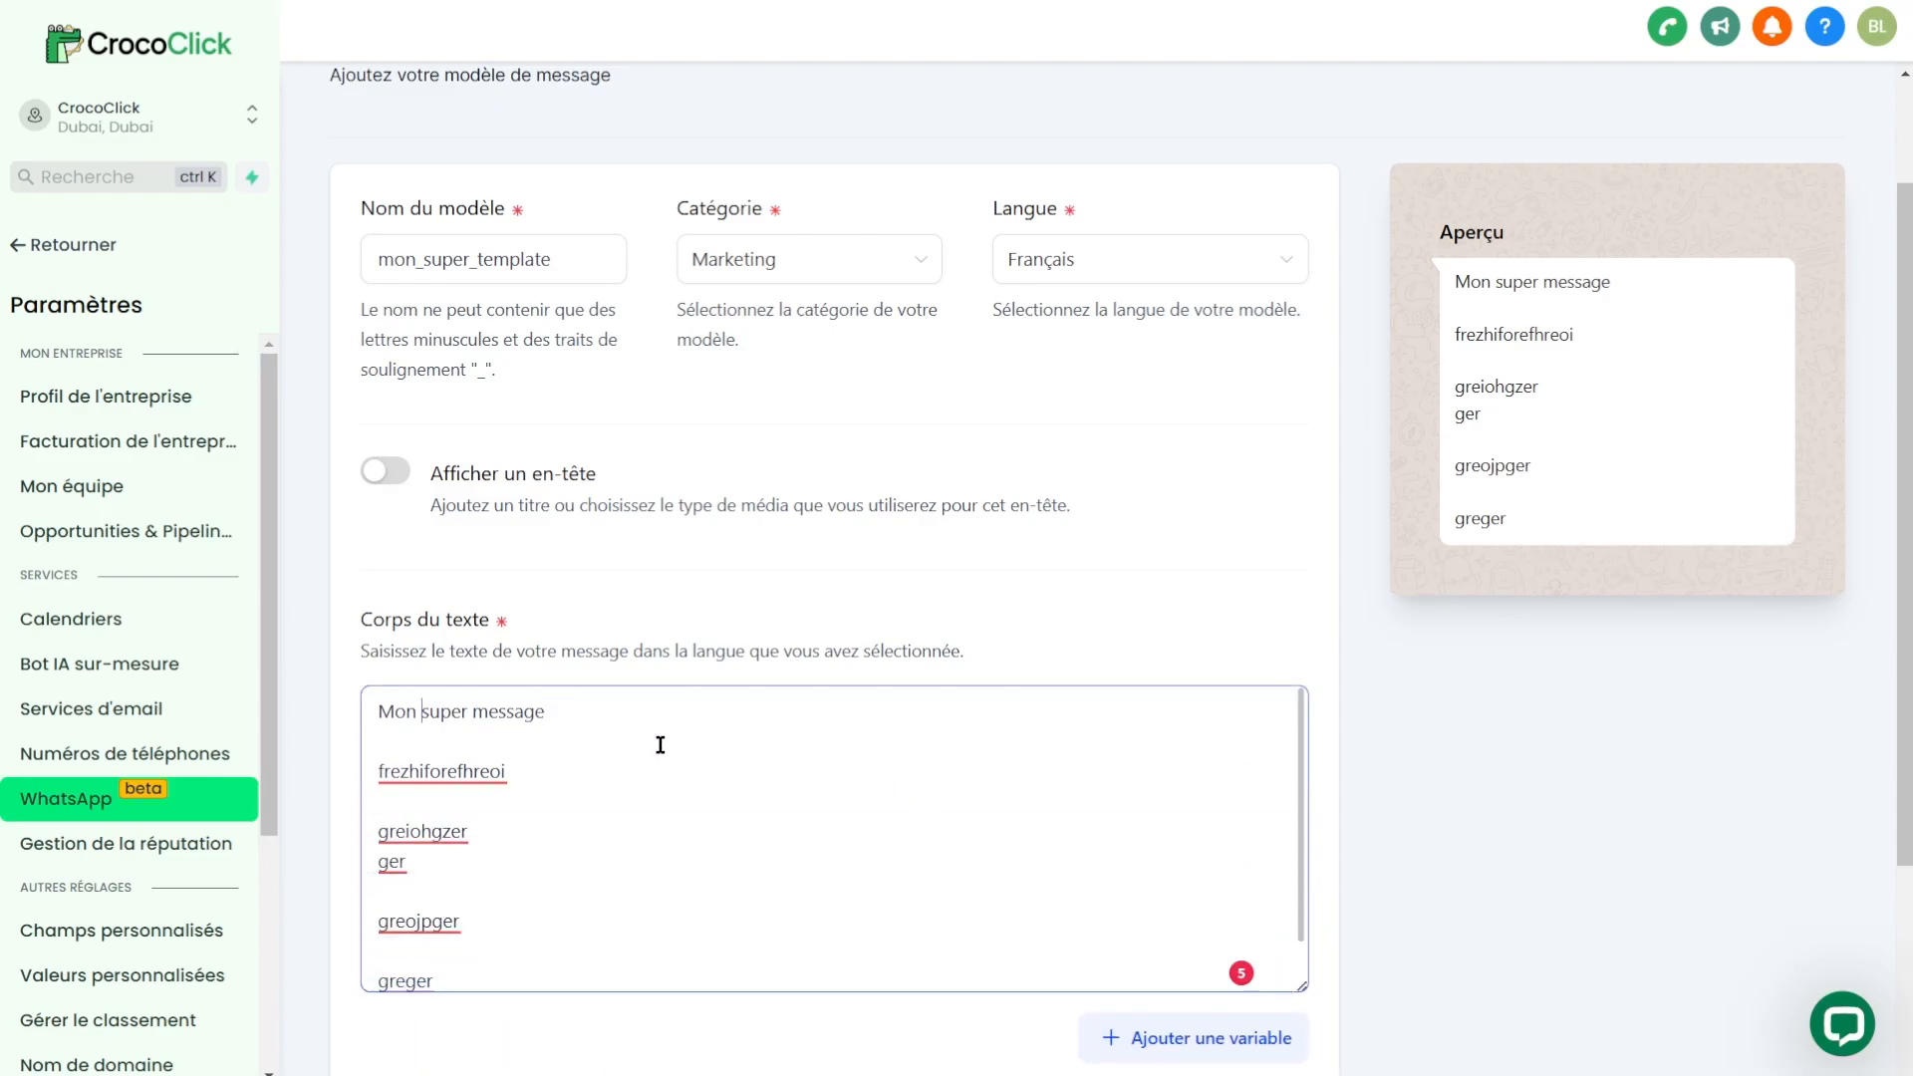
# - Type 'Hello ' at the start of the body and insert a {{1}} variable
pyautogui.write('Hello :')
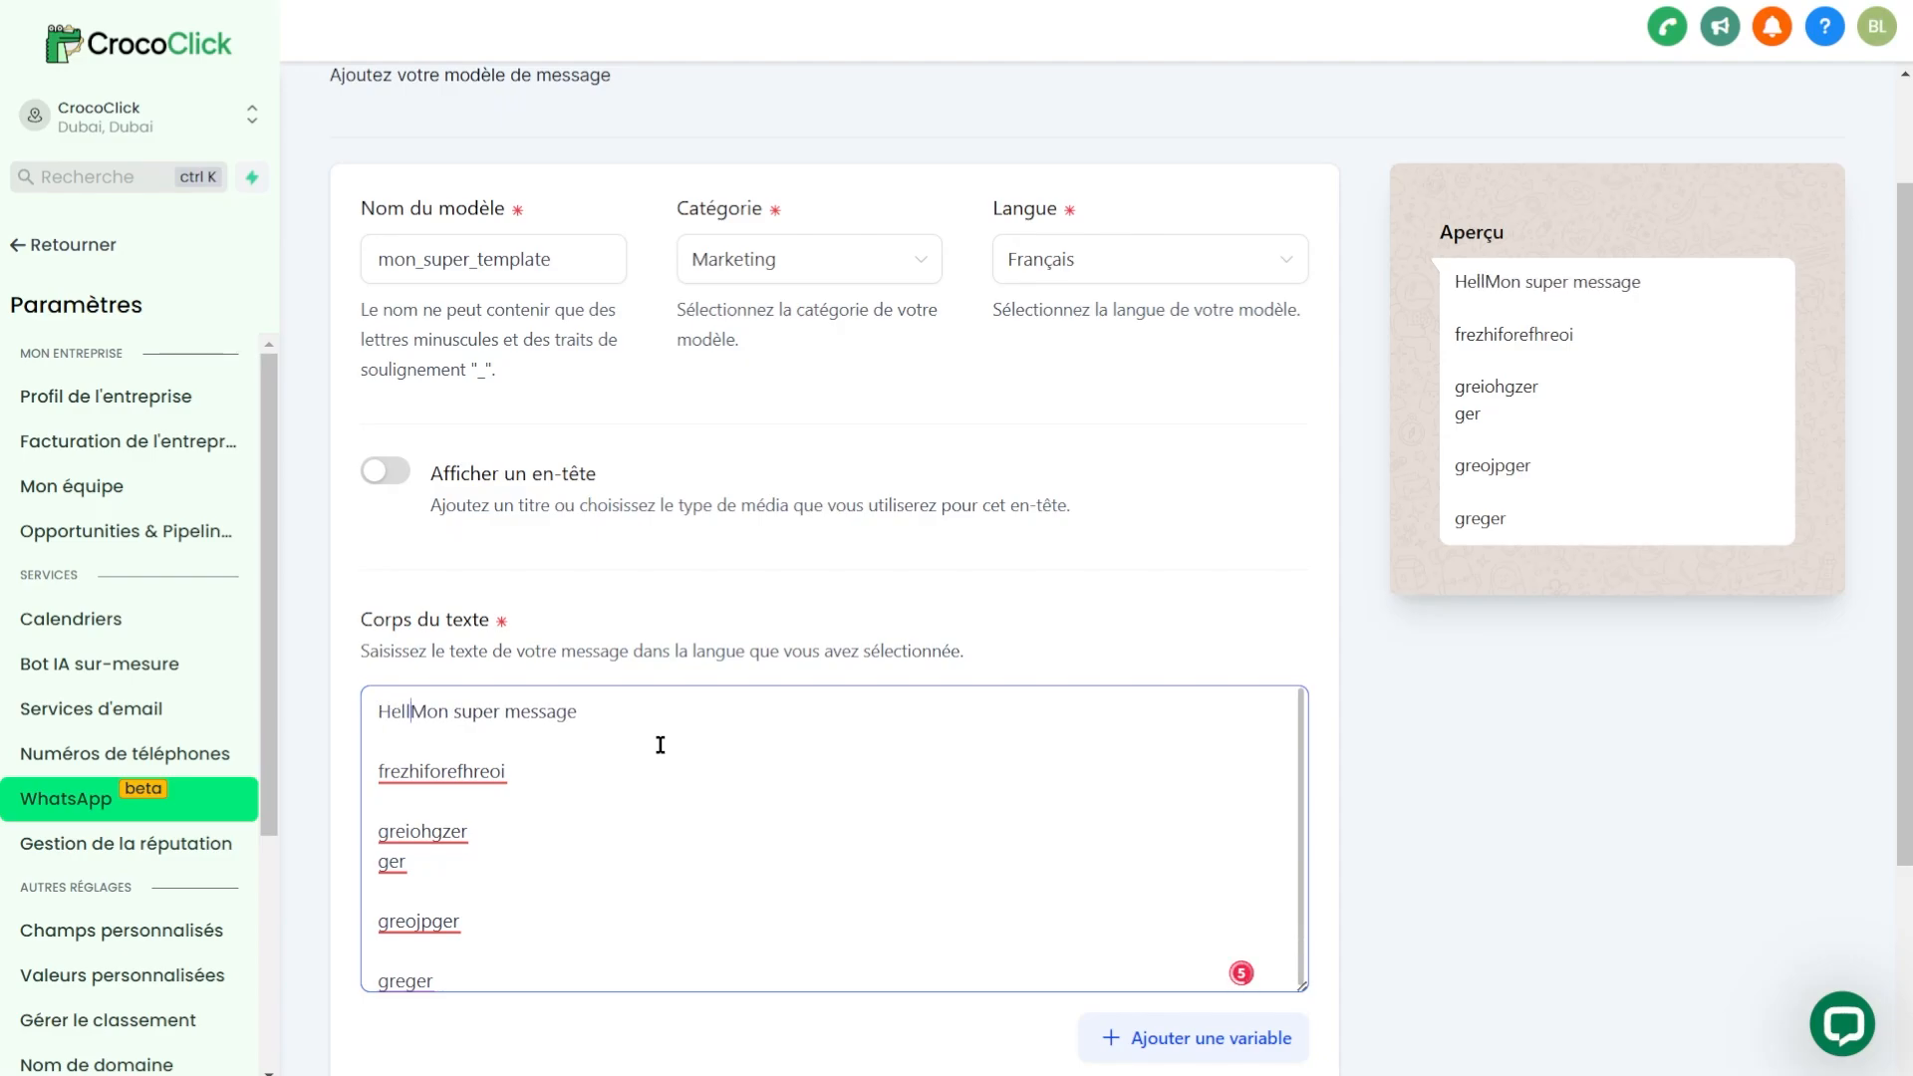
pyautogui.press('BackSpace')
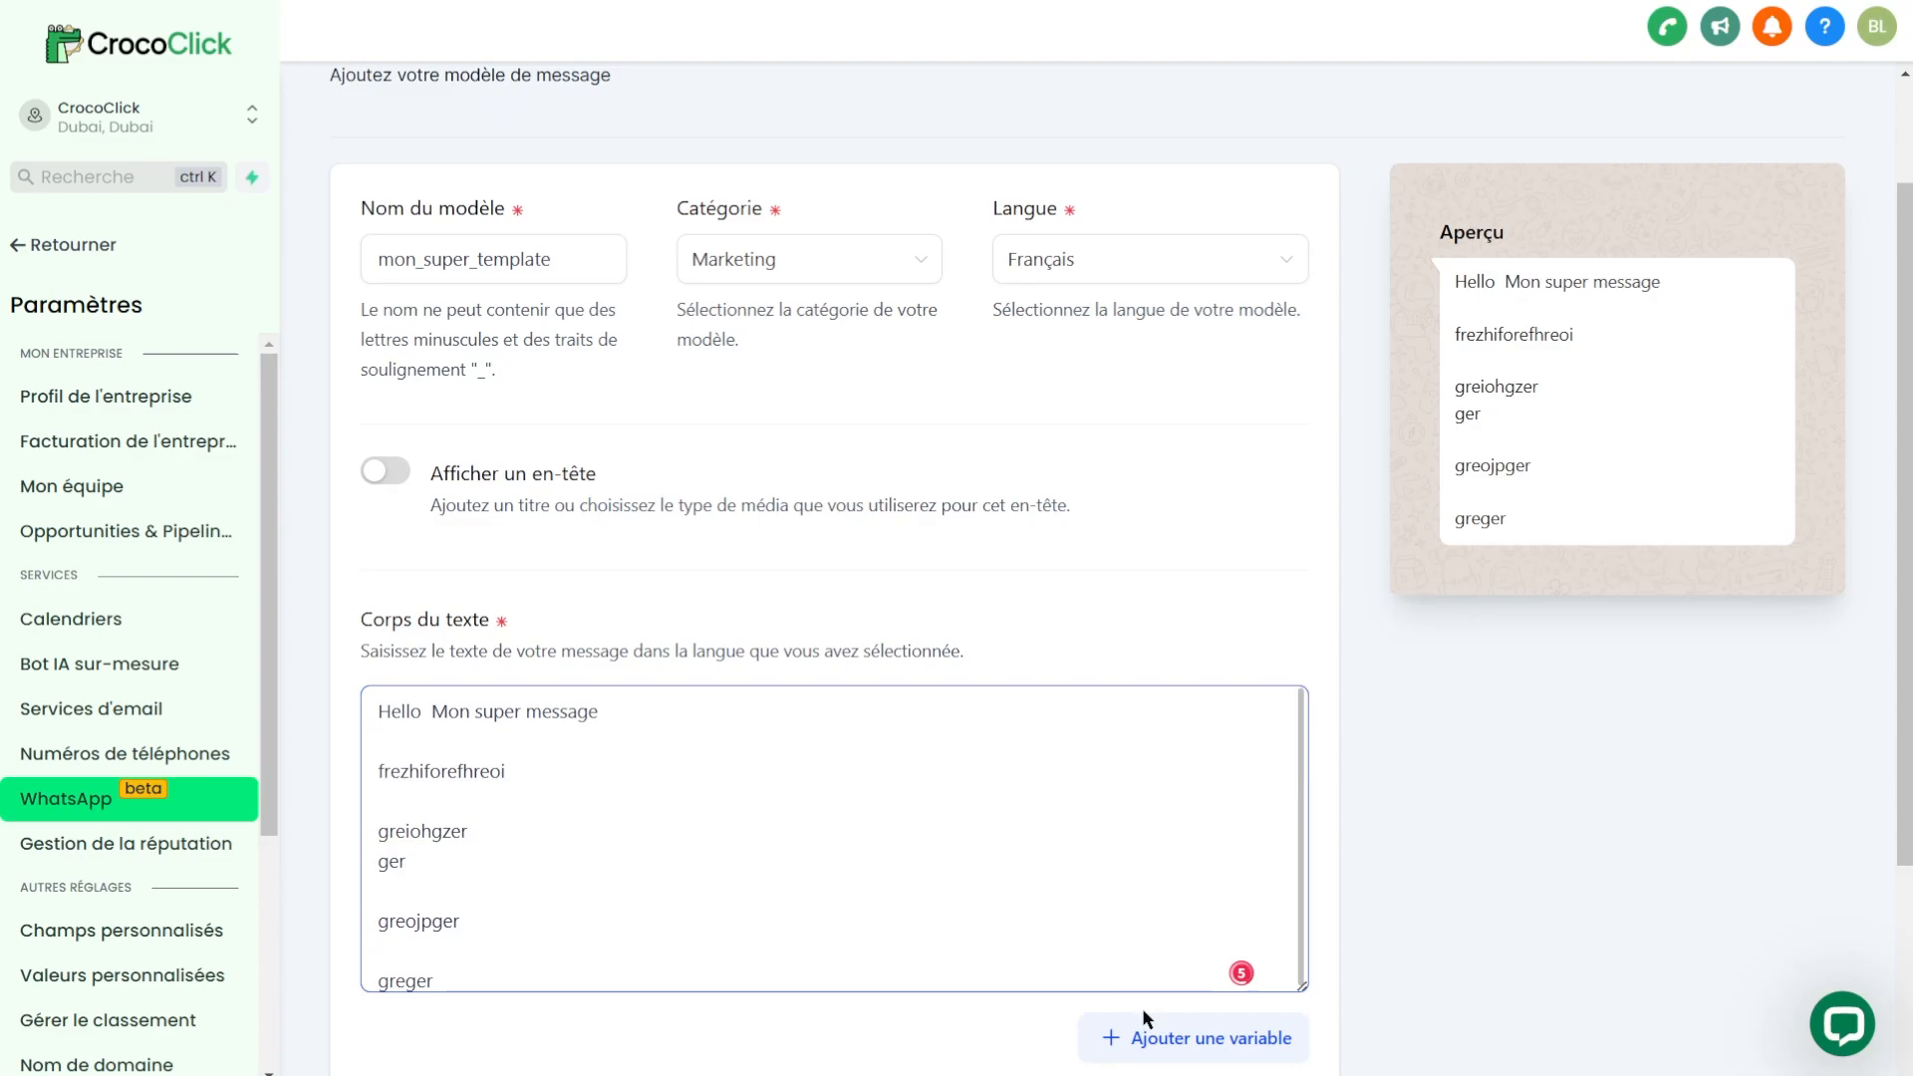
pyautogui.click(1112, 1036)
# - Delete the {{1}} at the body's end and retype it right after 'Hello '
pyautogui.click(693, 966)
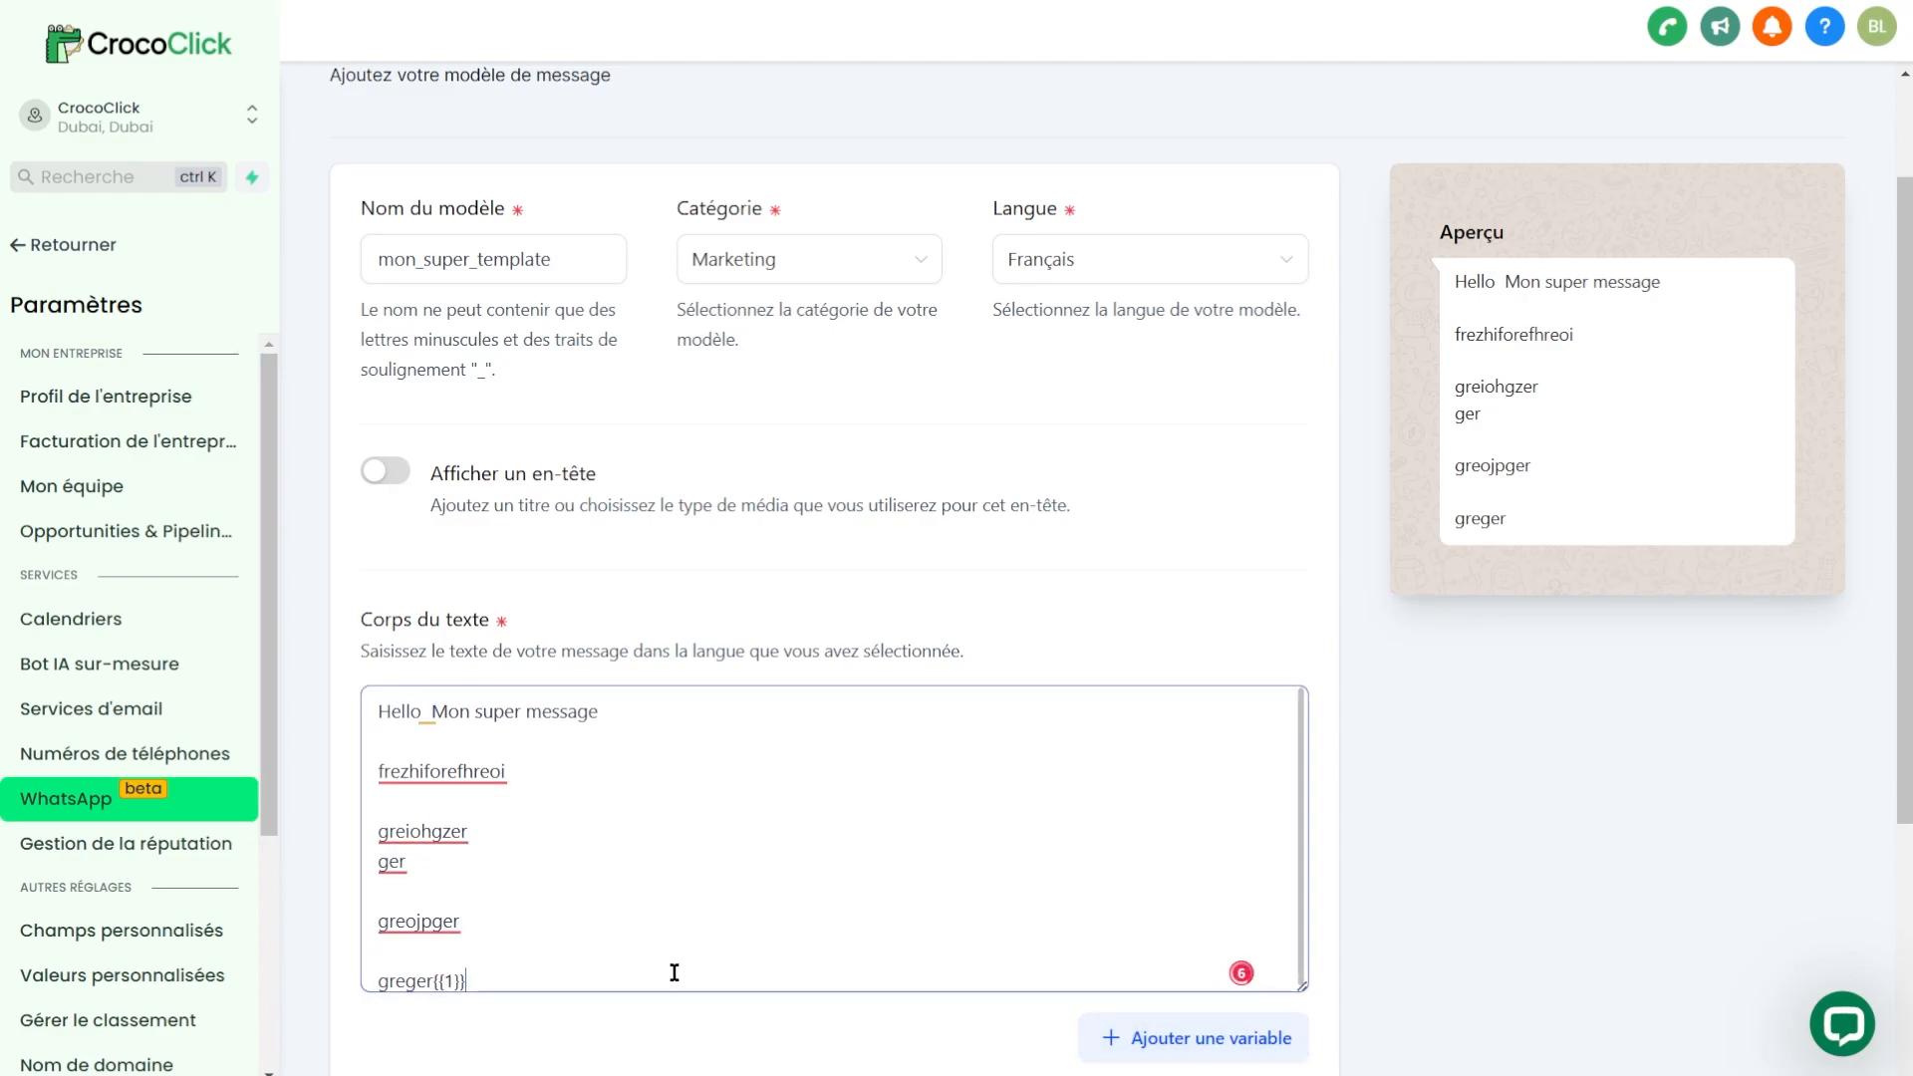
pyautogui.press('BackSpace')
pyautogui.press('BackSpace')
pyautogui.press('BackSpace')
pyautogui.press('BackSpace')
pyautogui.press('BackSpace')
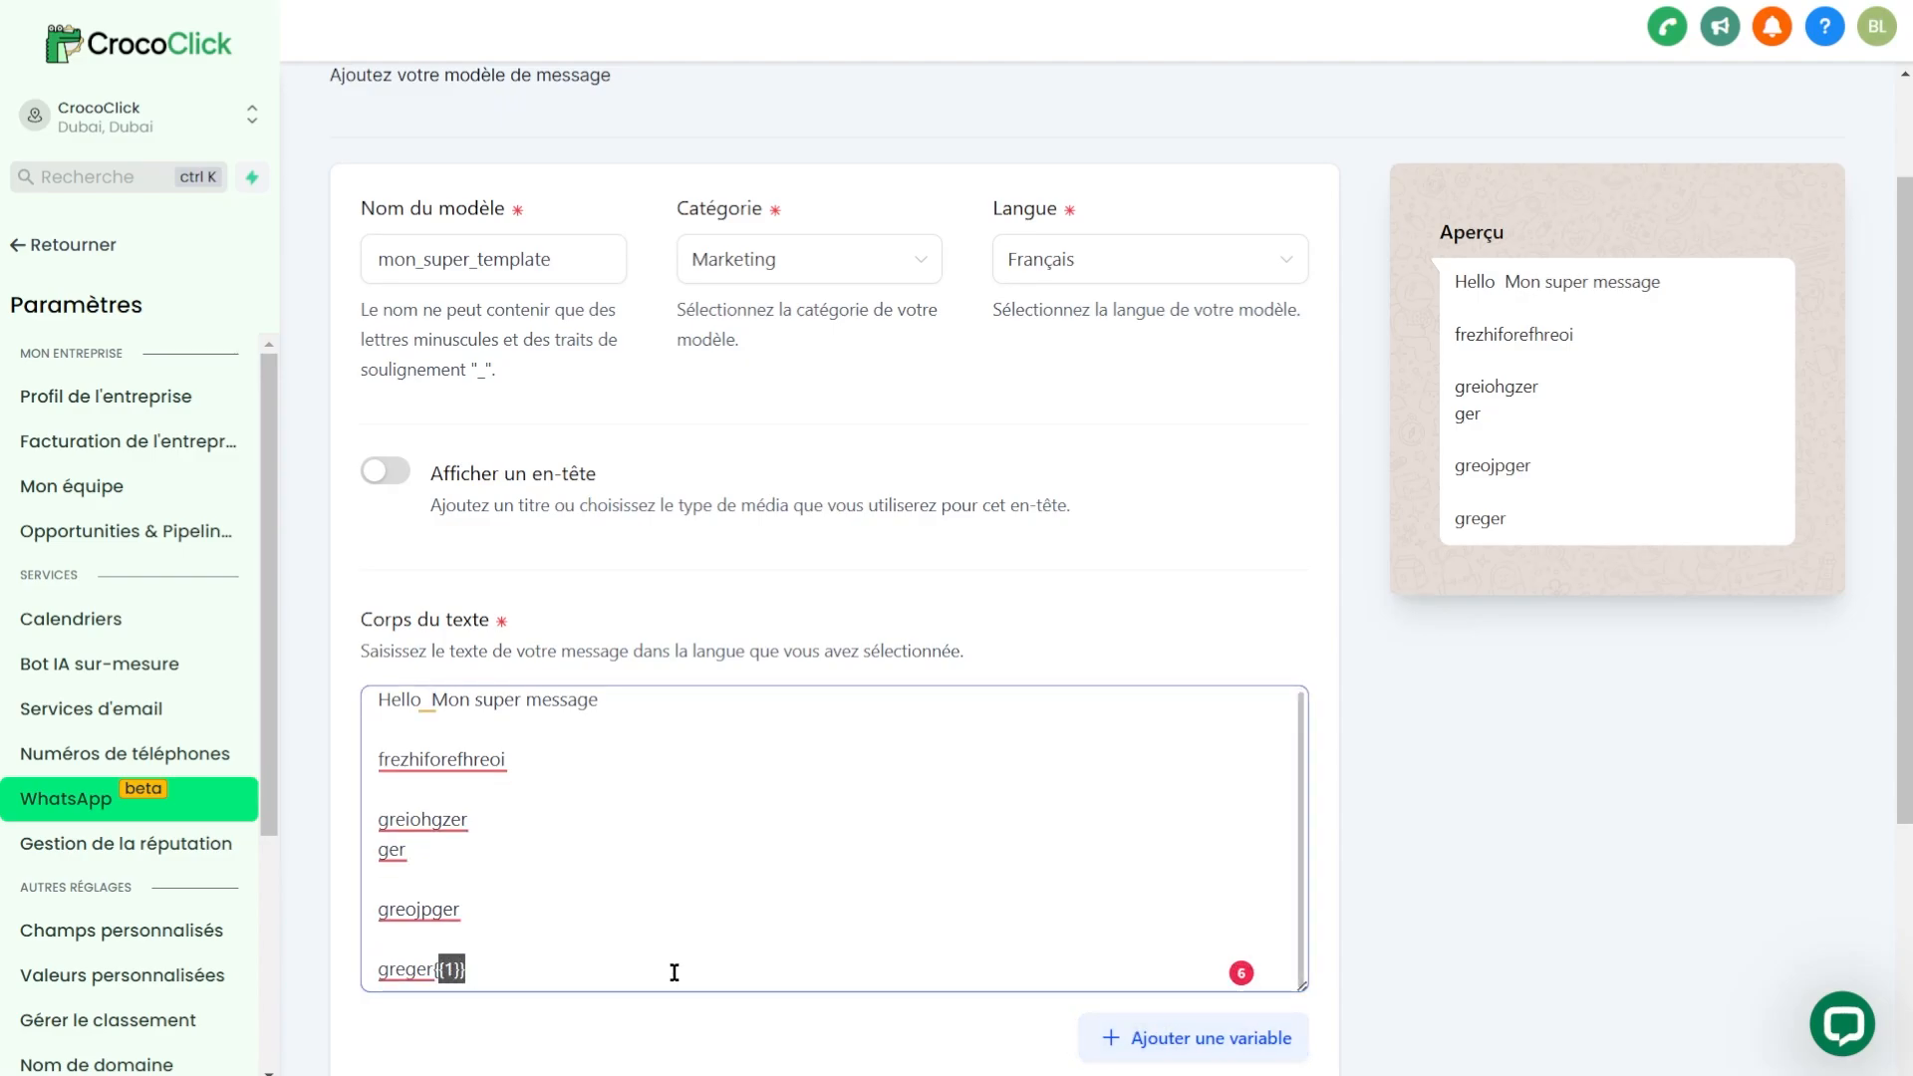
pyautogui.press('Up')
pyautogui.press('Up')
pyautogui.press('Up')
pyautogui.press('Up')
pyautogui.press('Up')
pyautogui.press('Up')
pyautogui.press('Up')
pyautogui.press('Up')
pyautogui.press('Up')
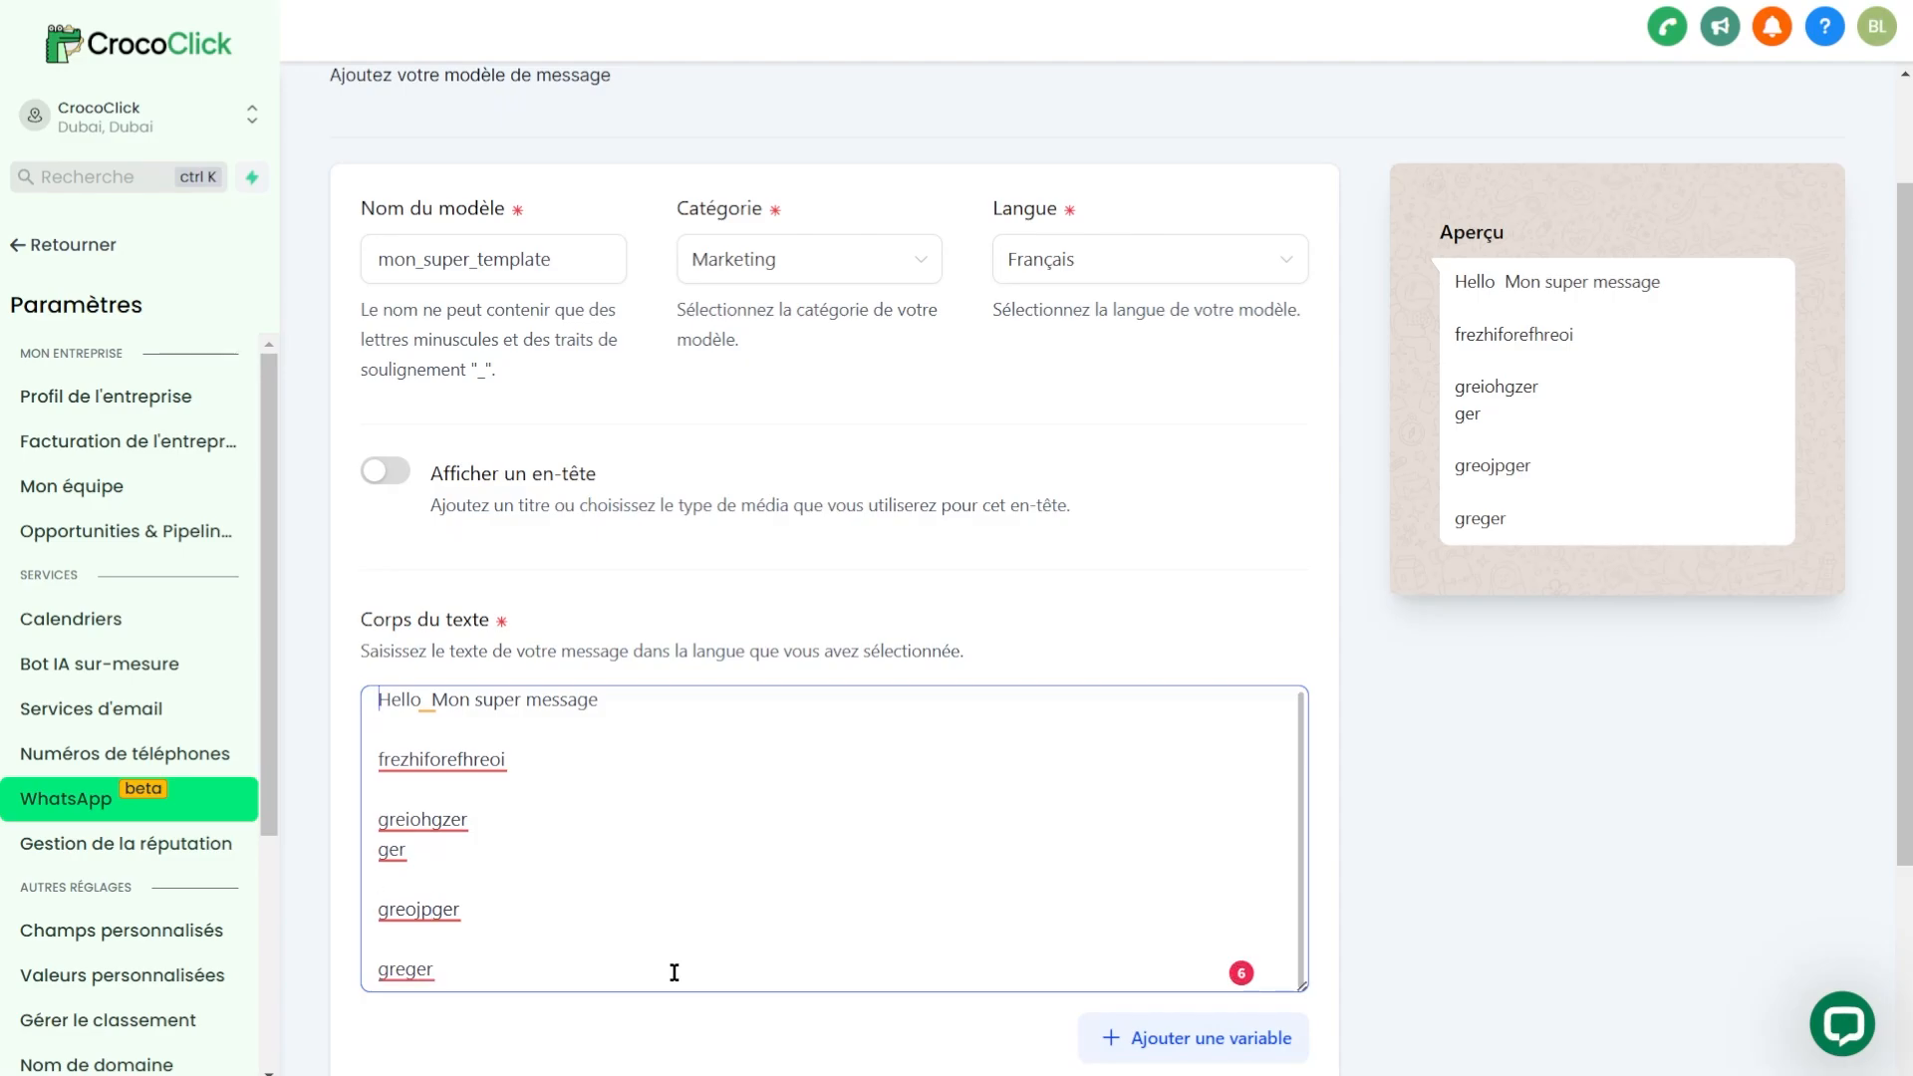
pyautogui.write('{{1}}')
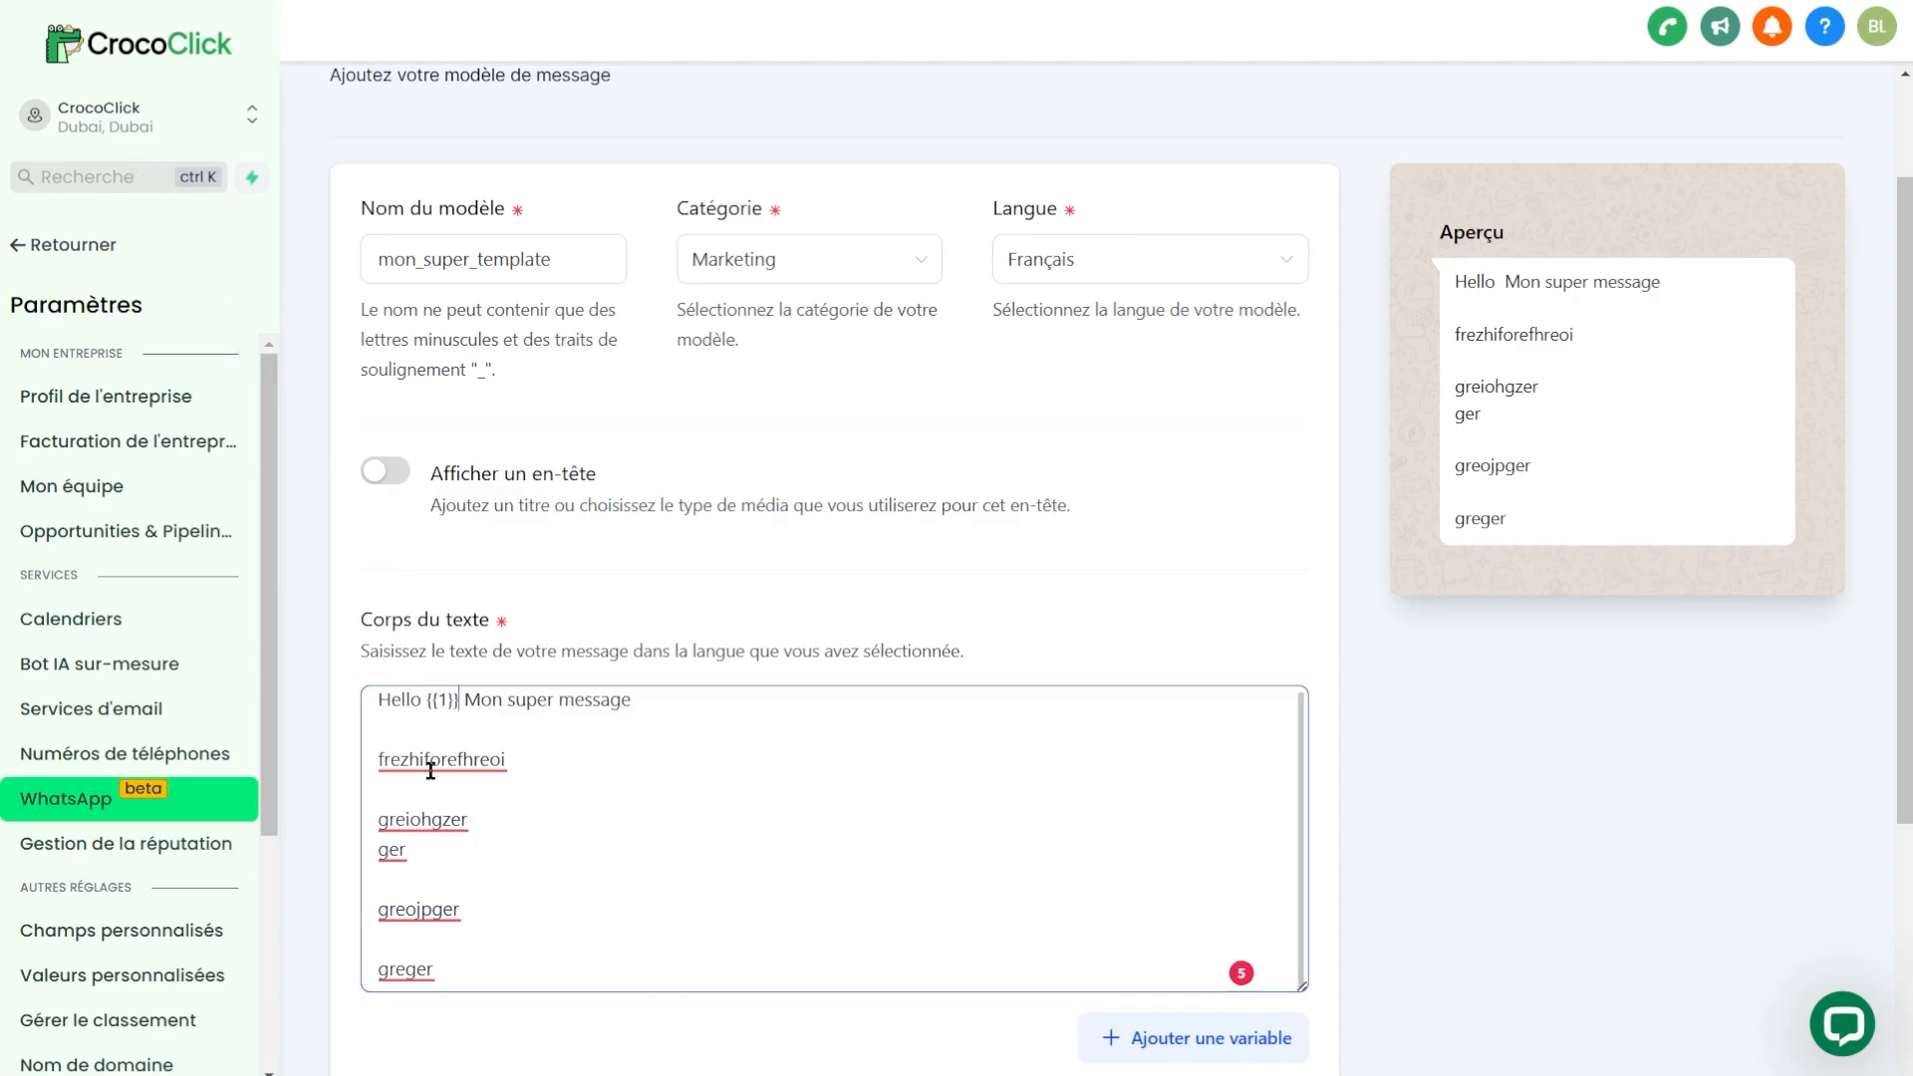
pyautogui.click(747, 764)
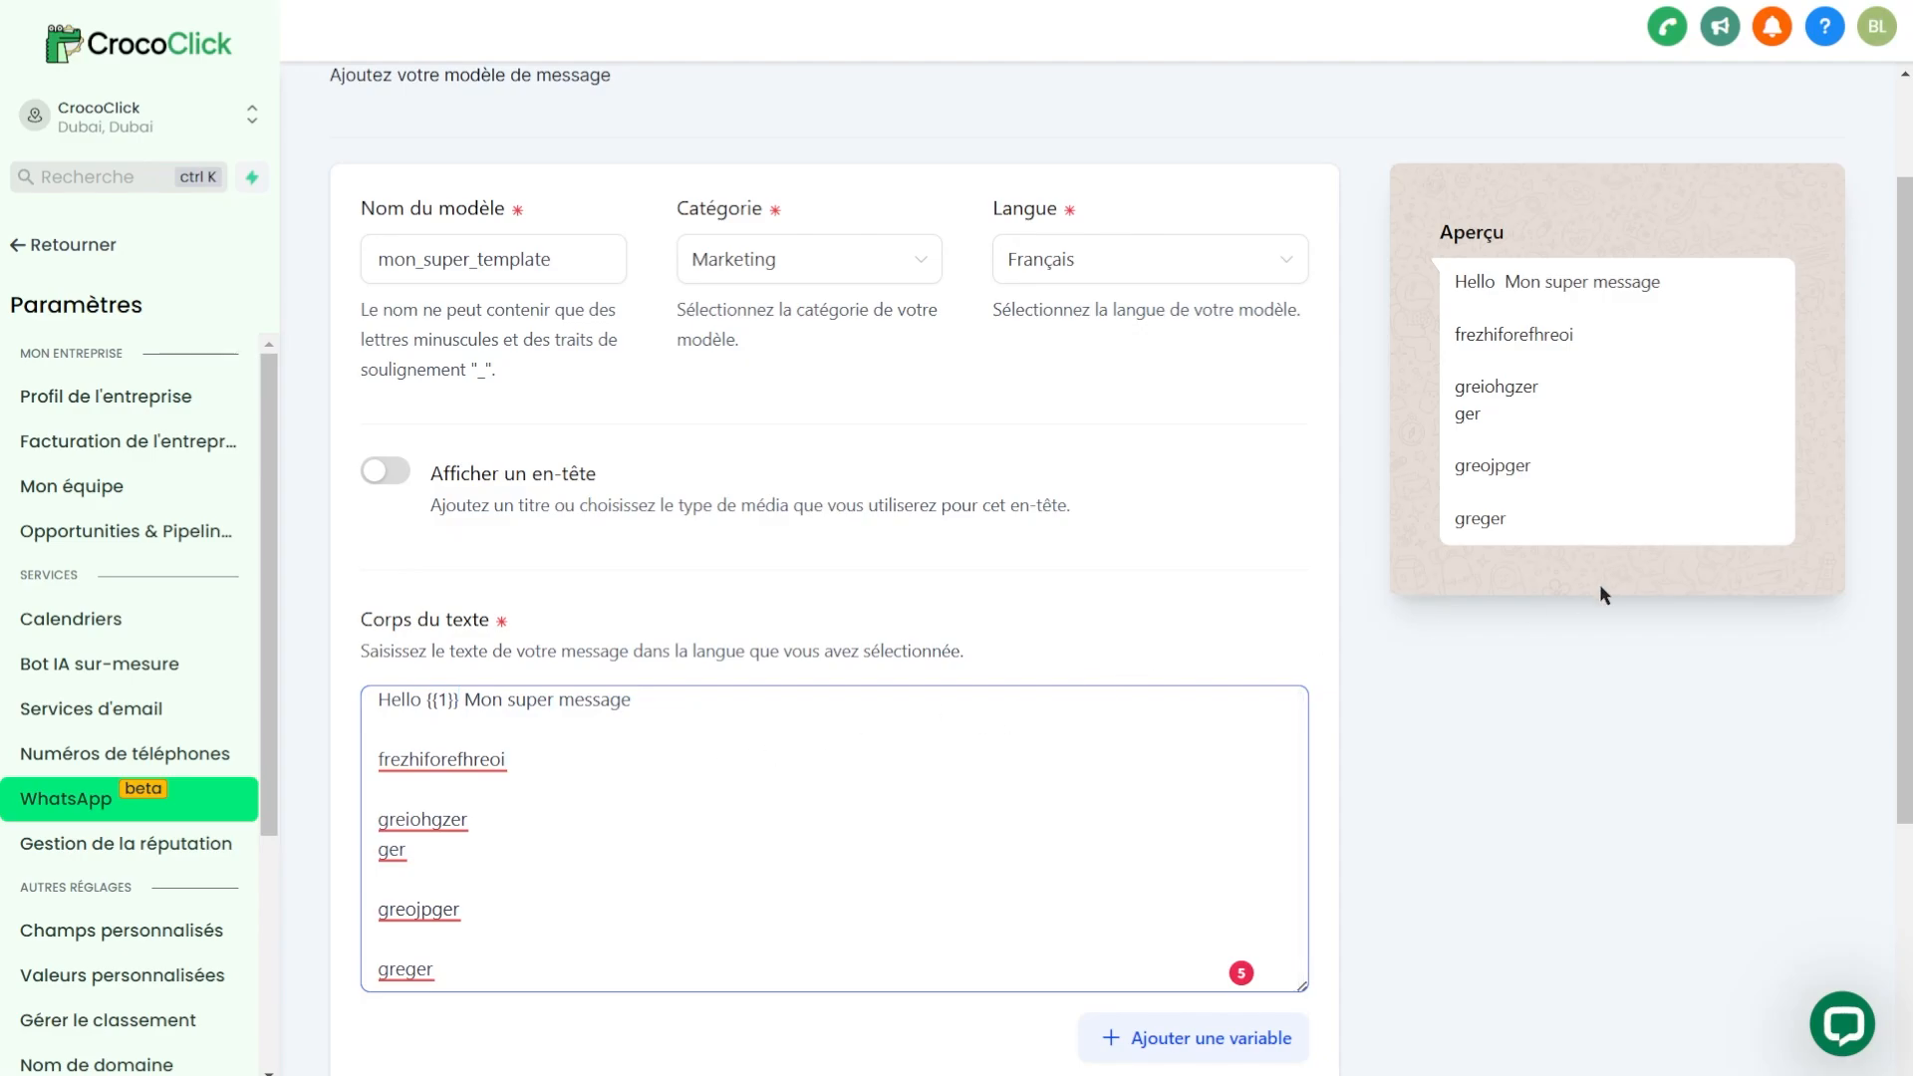
pyautogui.middleClick(1346, 532)
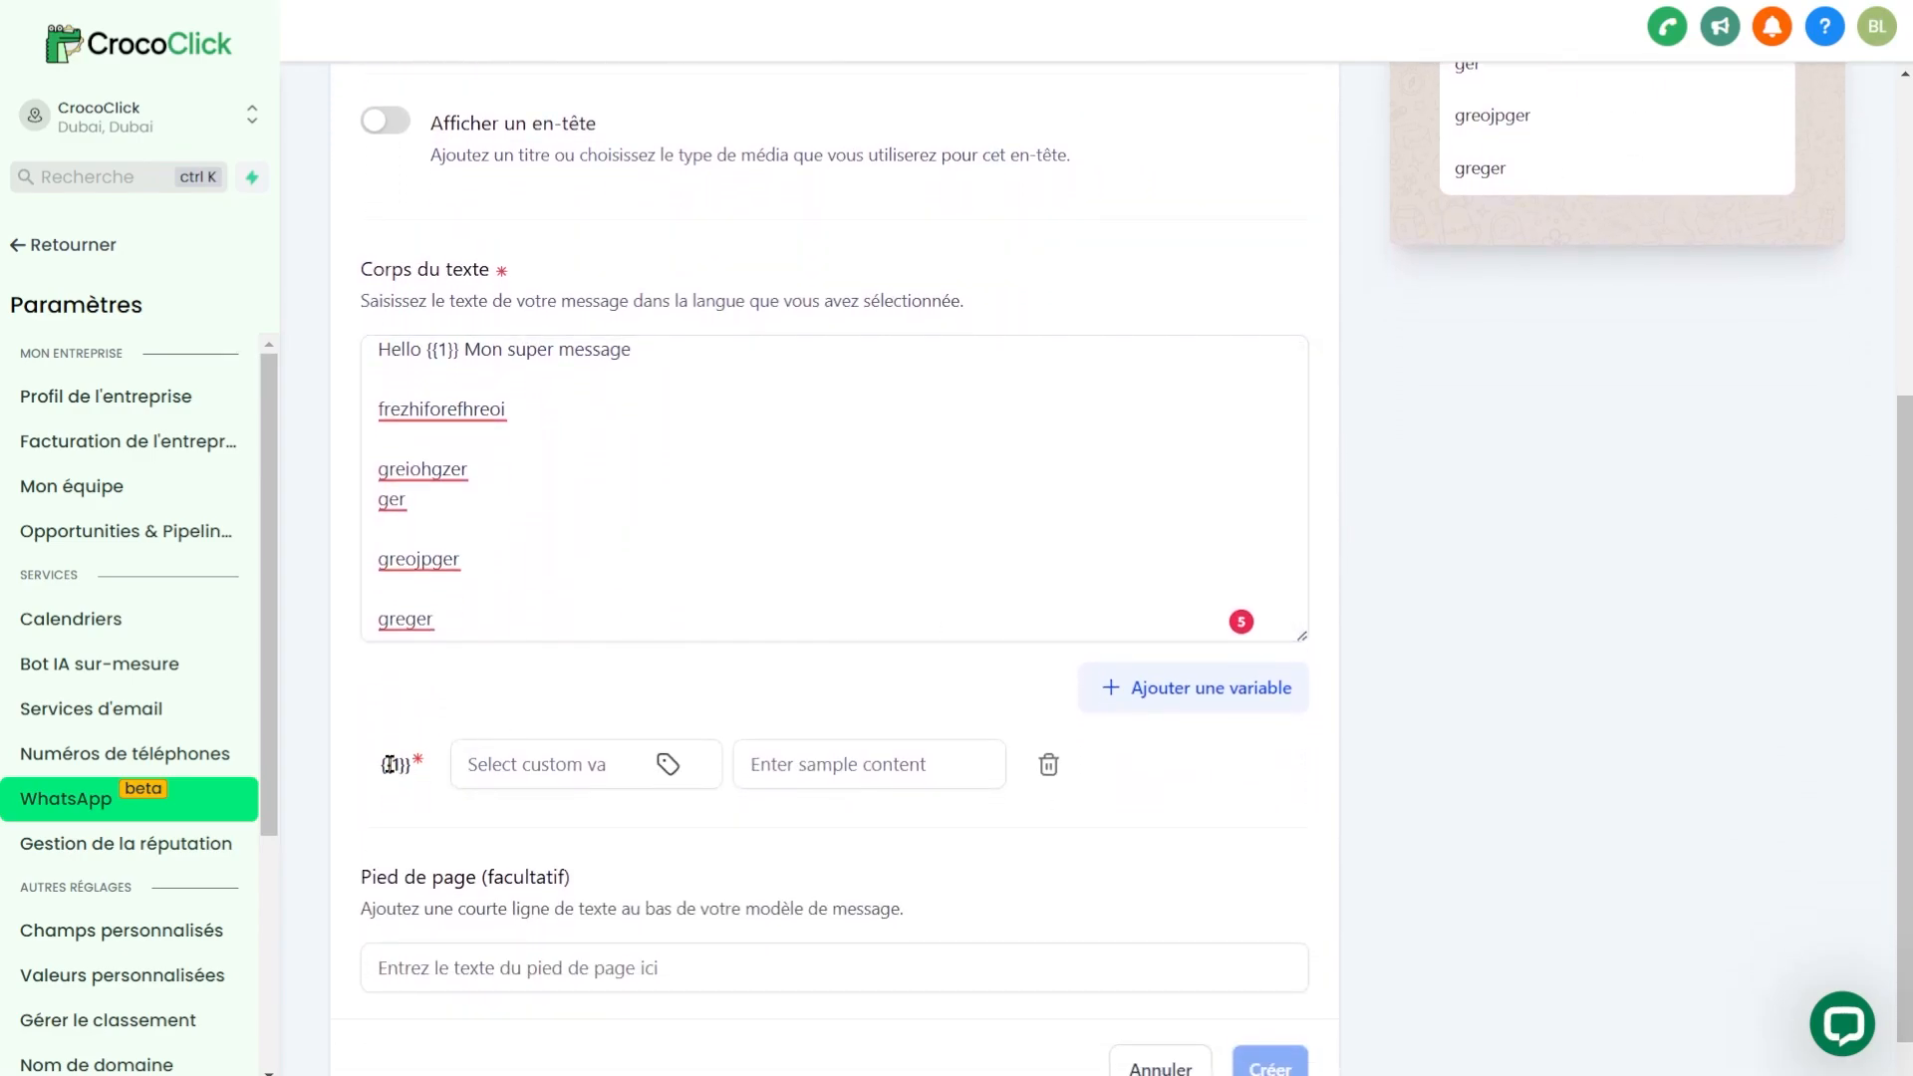
# - Map the {{1}} variable to the contact field Contact > Prénom
pyautogui.moveTo(369, 782); pyautogui.dragTo(479, 772)
pyautogui.click(626, 768)
pyautogui.click(668, 765)
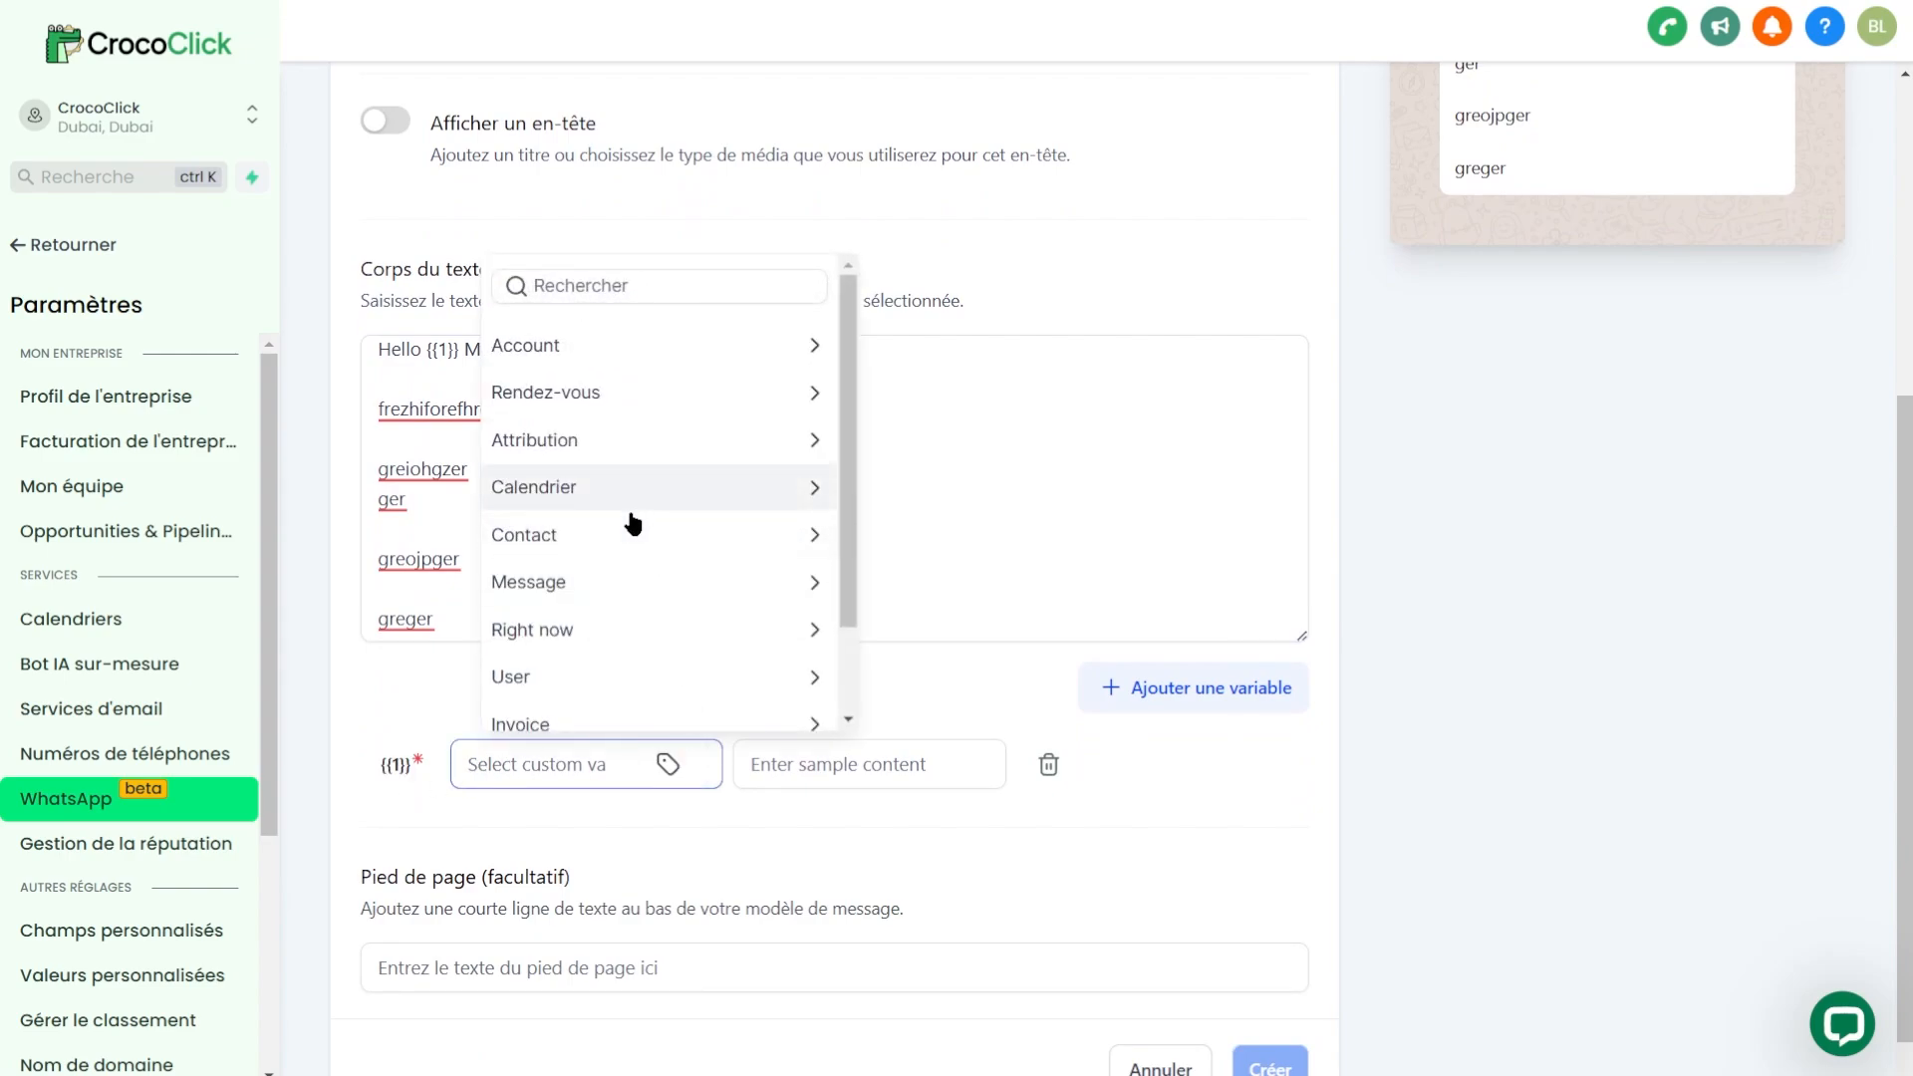
pyautogui.click(608, 538)
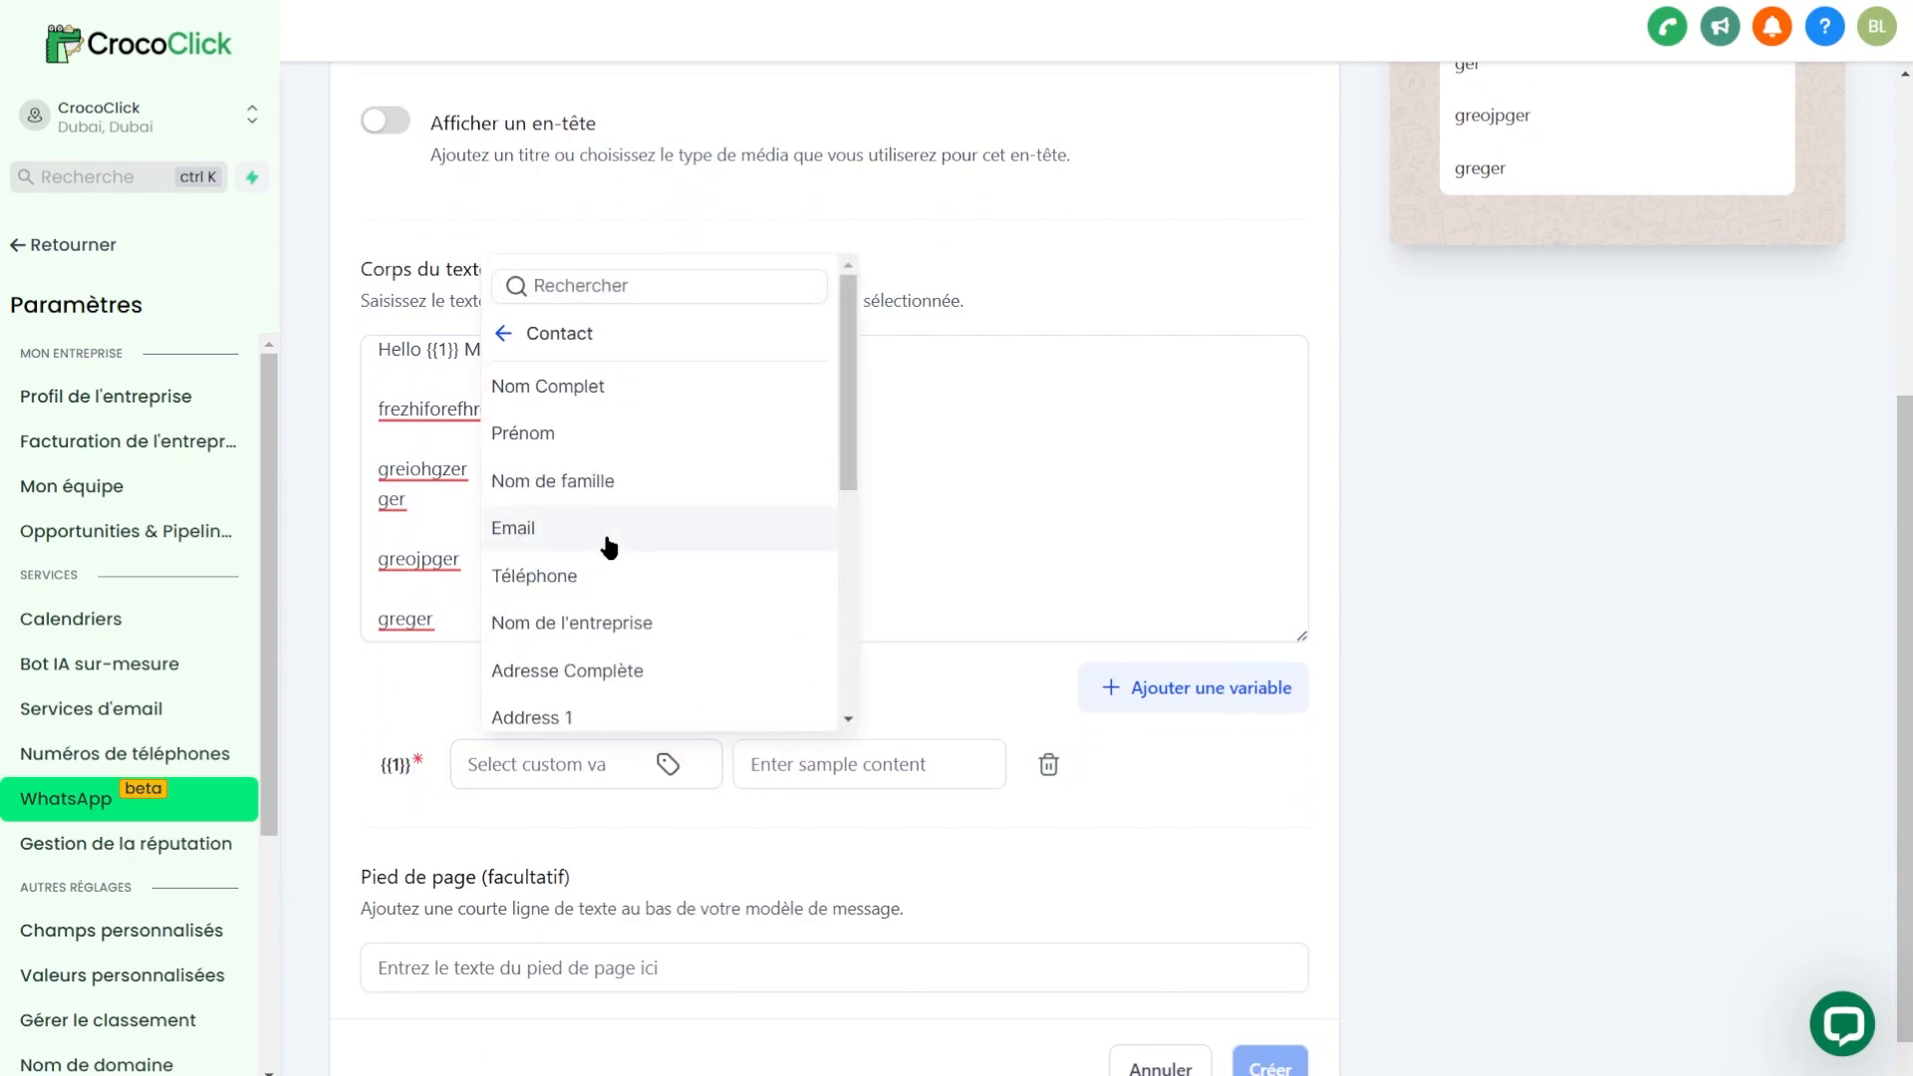
pyautogui.click(564, 436)
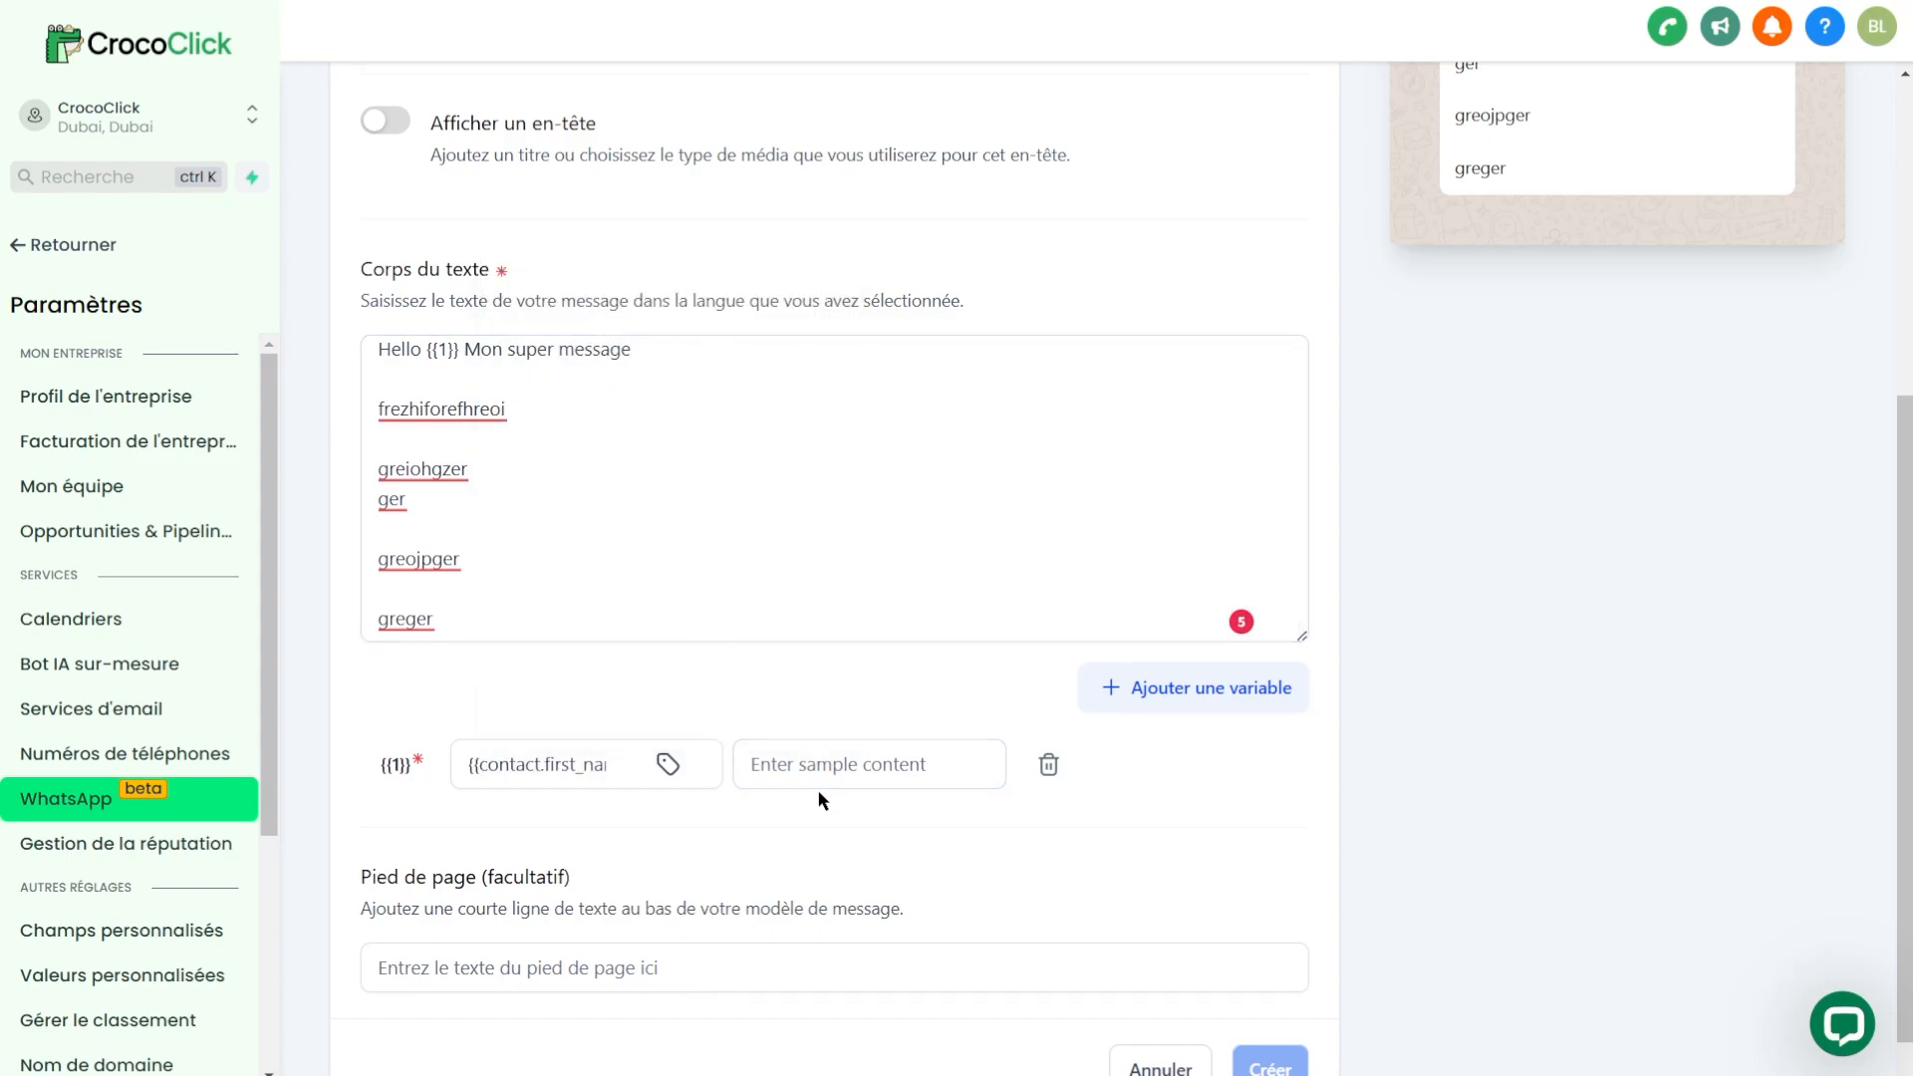
# - Enter PRENOM as the sample content for {{1}}
pyautogui.click(819, 748)
pyautogui.write('PREBO')
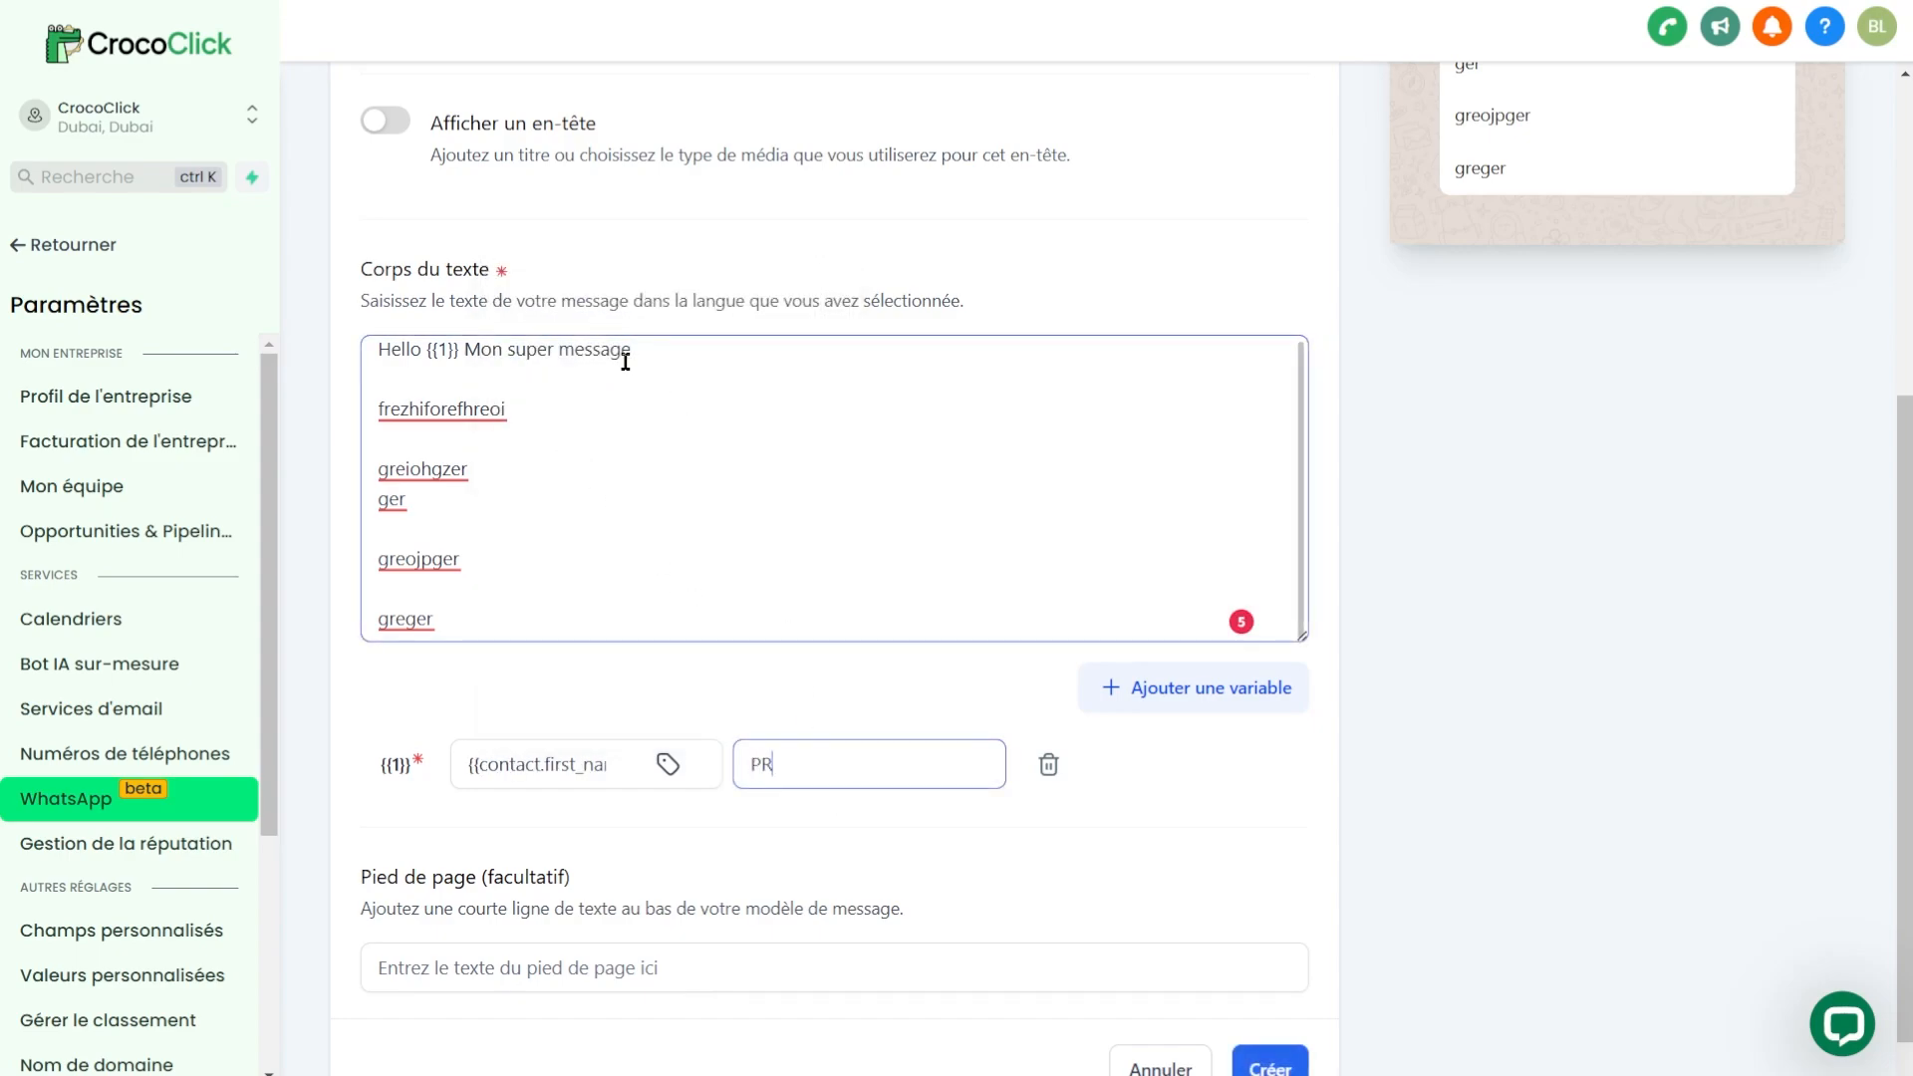
pyautogui.press('BackSpace')
pyautogui.write('N')
pyautogui.press('BackSpace')
pyautogui.press('BackSpace')
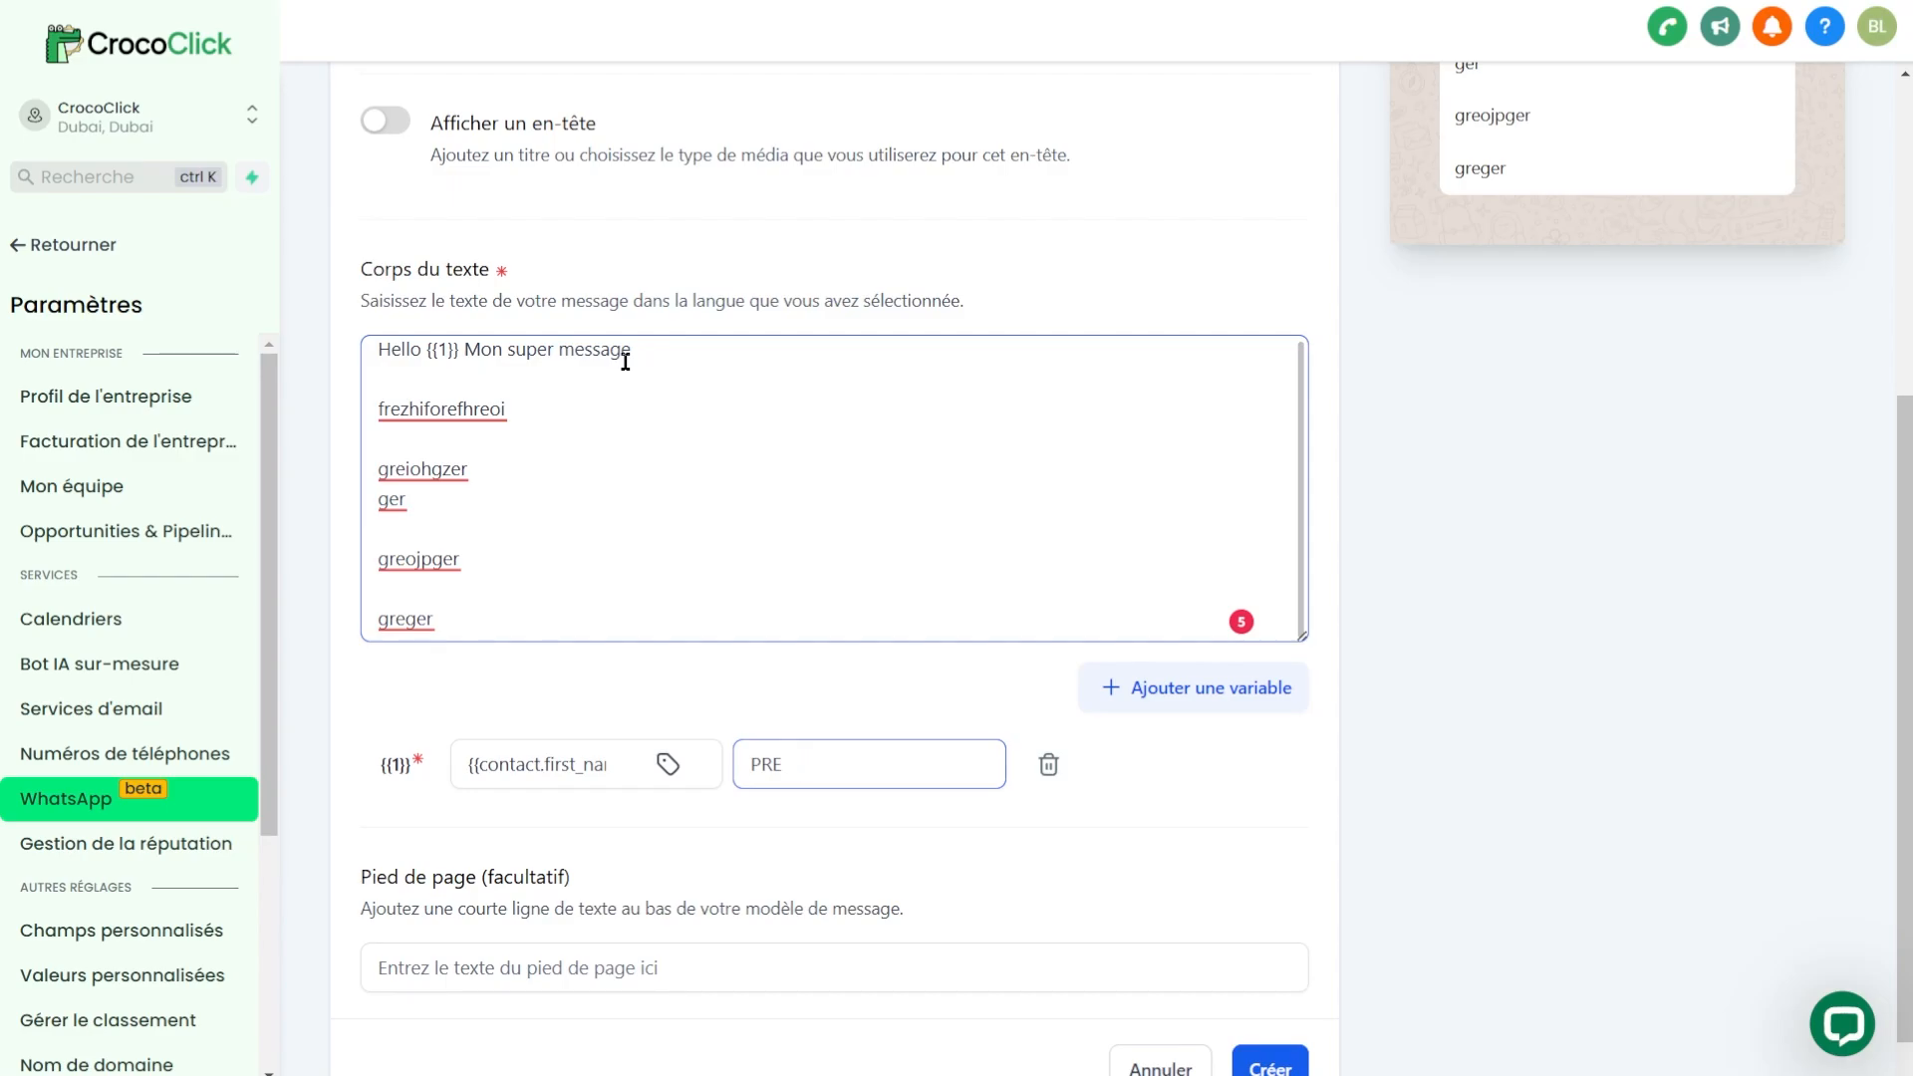
pyautogui.write('NOM')
# - Review the form and preview, which now reads 'Hello PRENOM'
pyautogui.scroll(2, 1310, 568)
pyautogui.scroll(-1, 1477, 354)
pyautogui.scroll(5, 1475, 350)
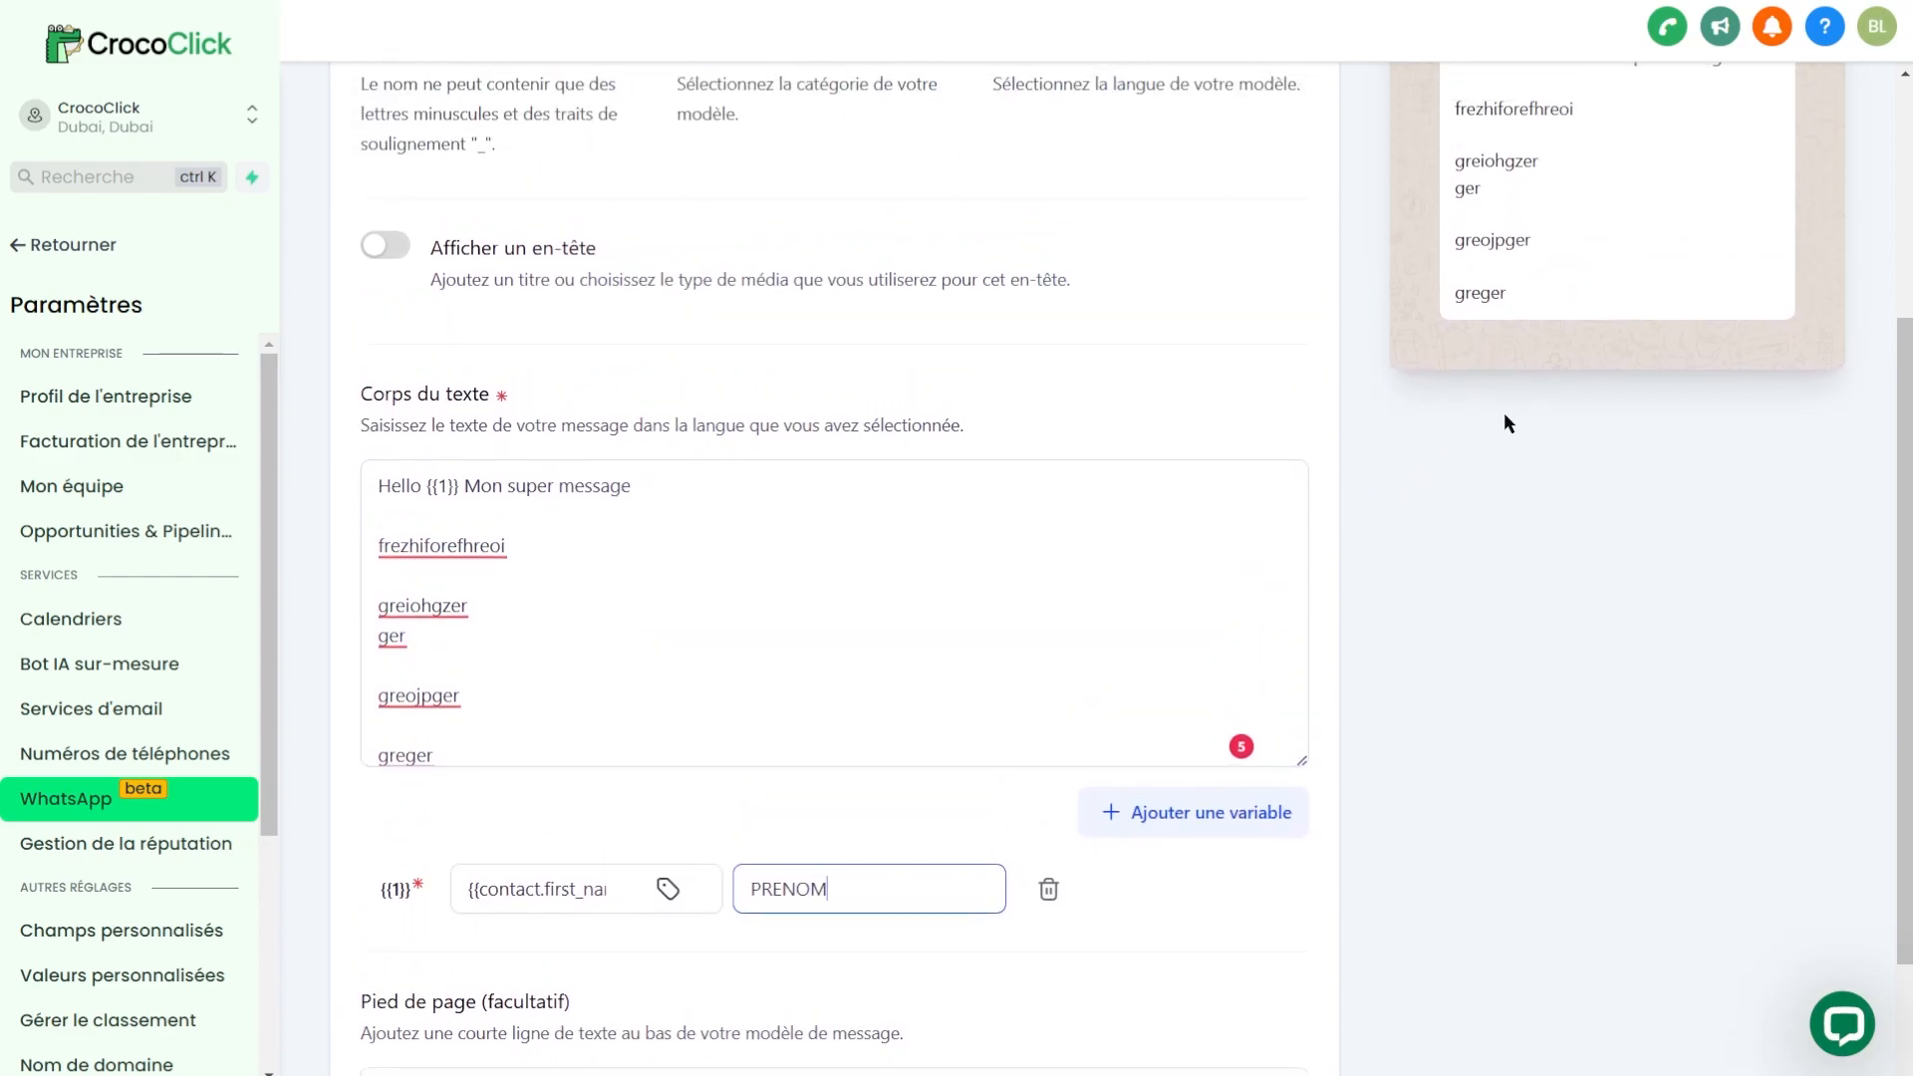
pyautogui.moveTo(1520, 432); pyautogui.dragTo(1538, 446)
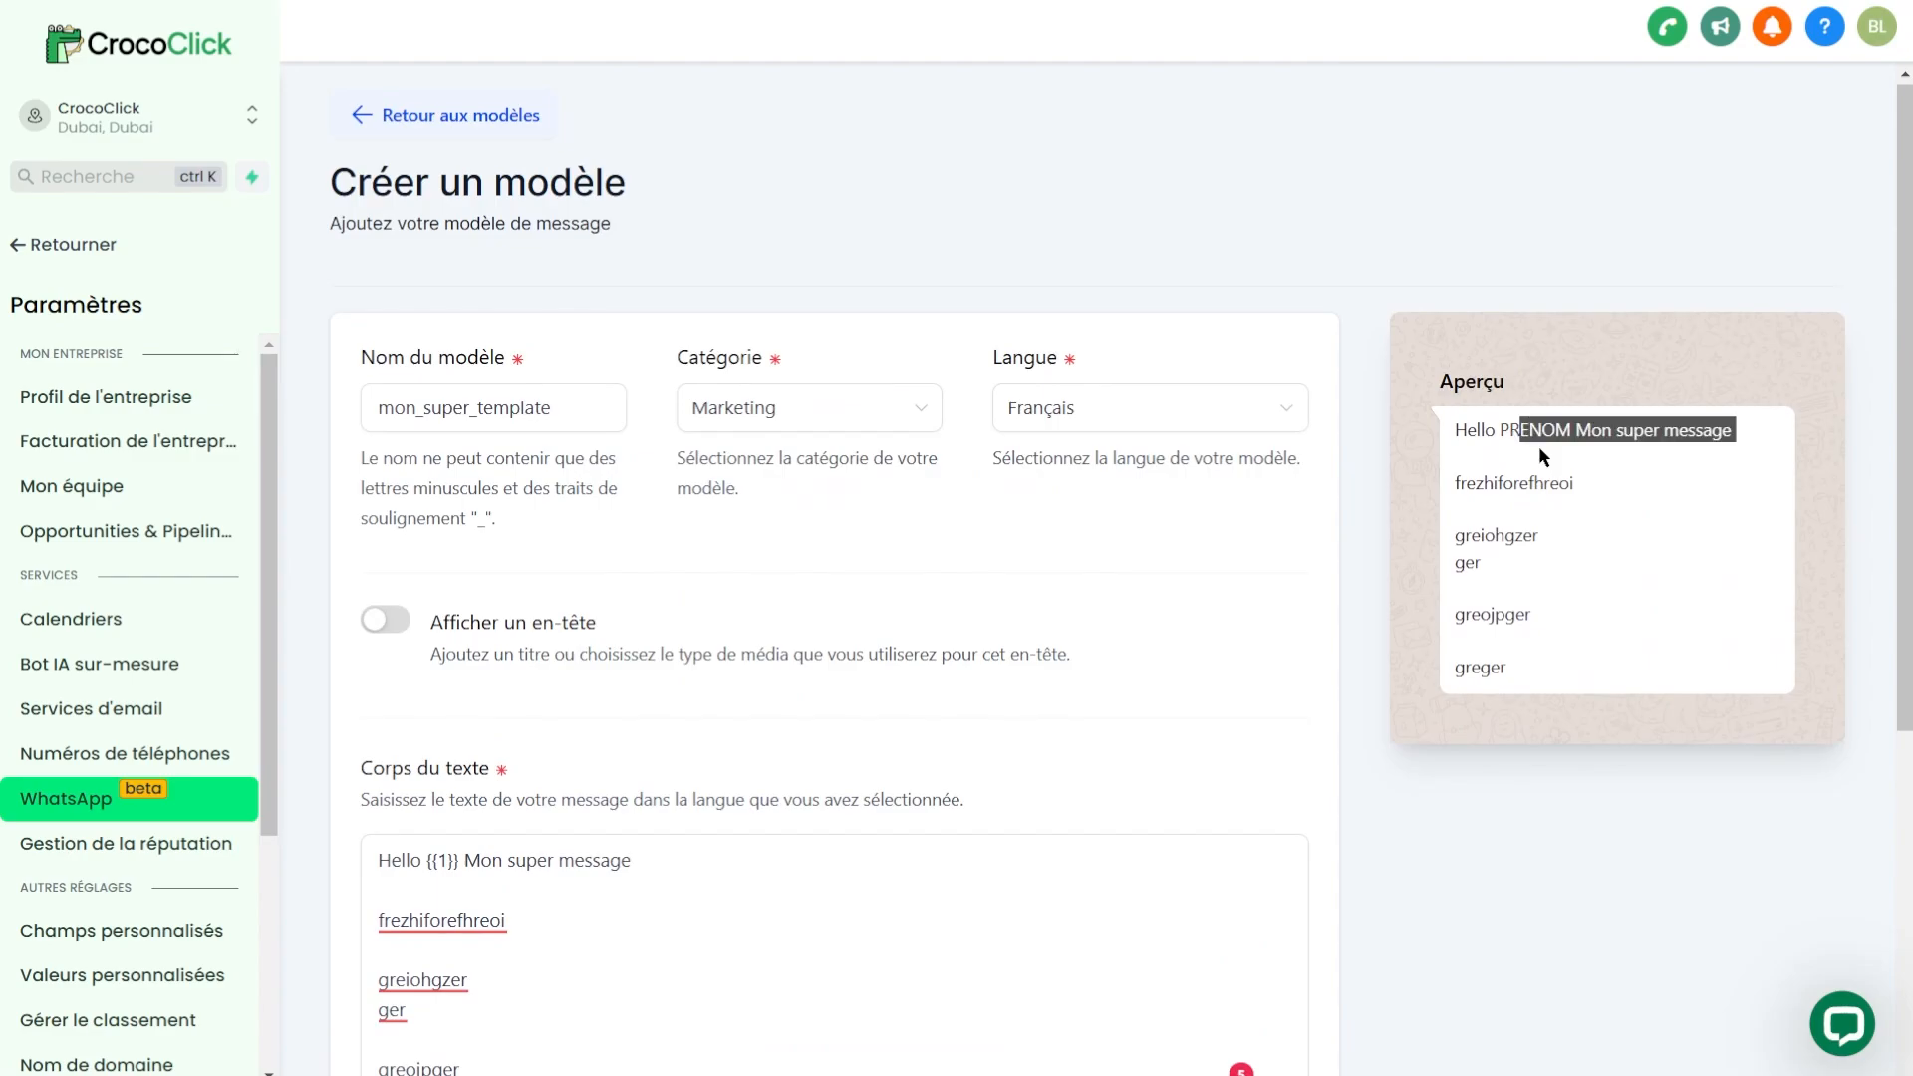
pyautogui.click(1539, 445)
pyautogui.middleClick(914, 766)
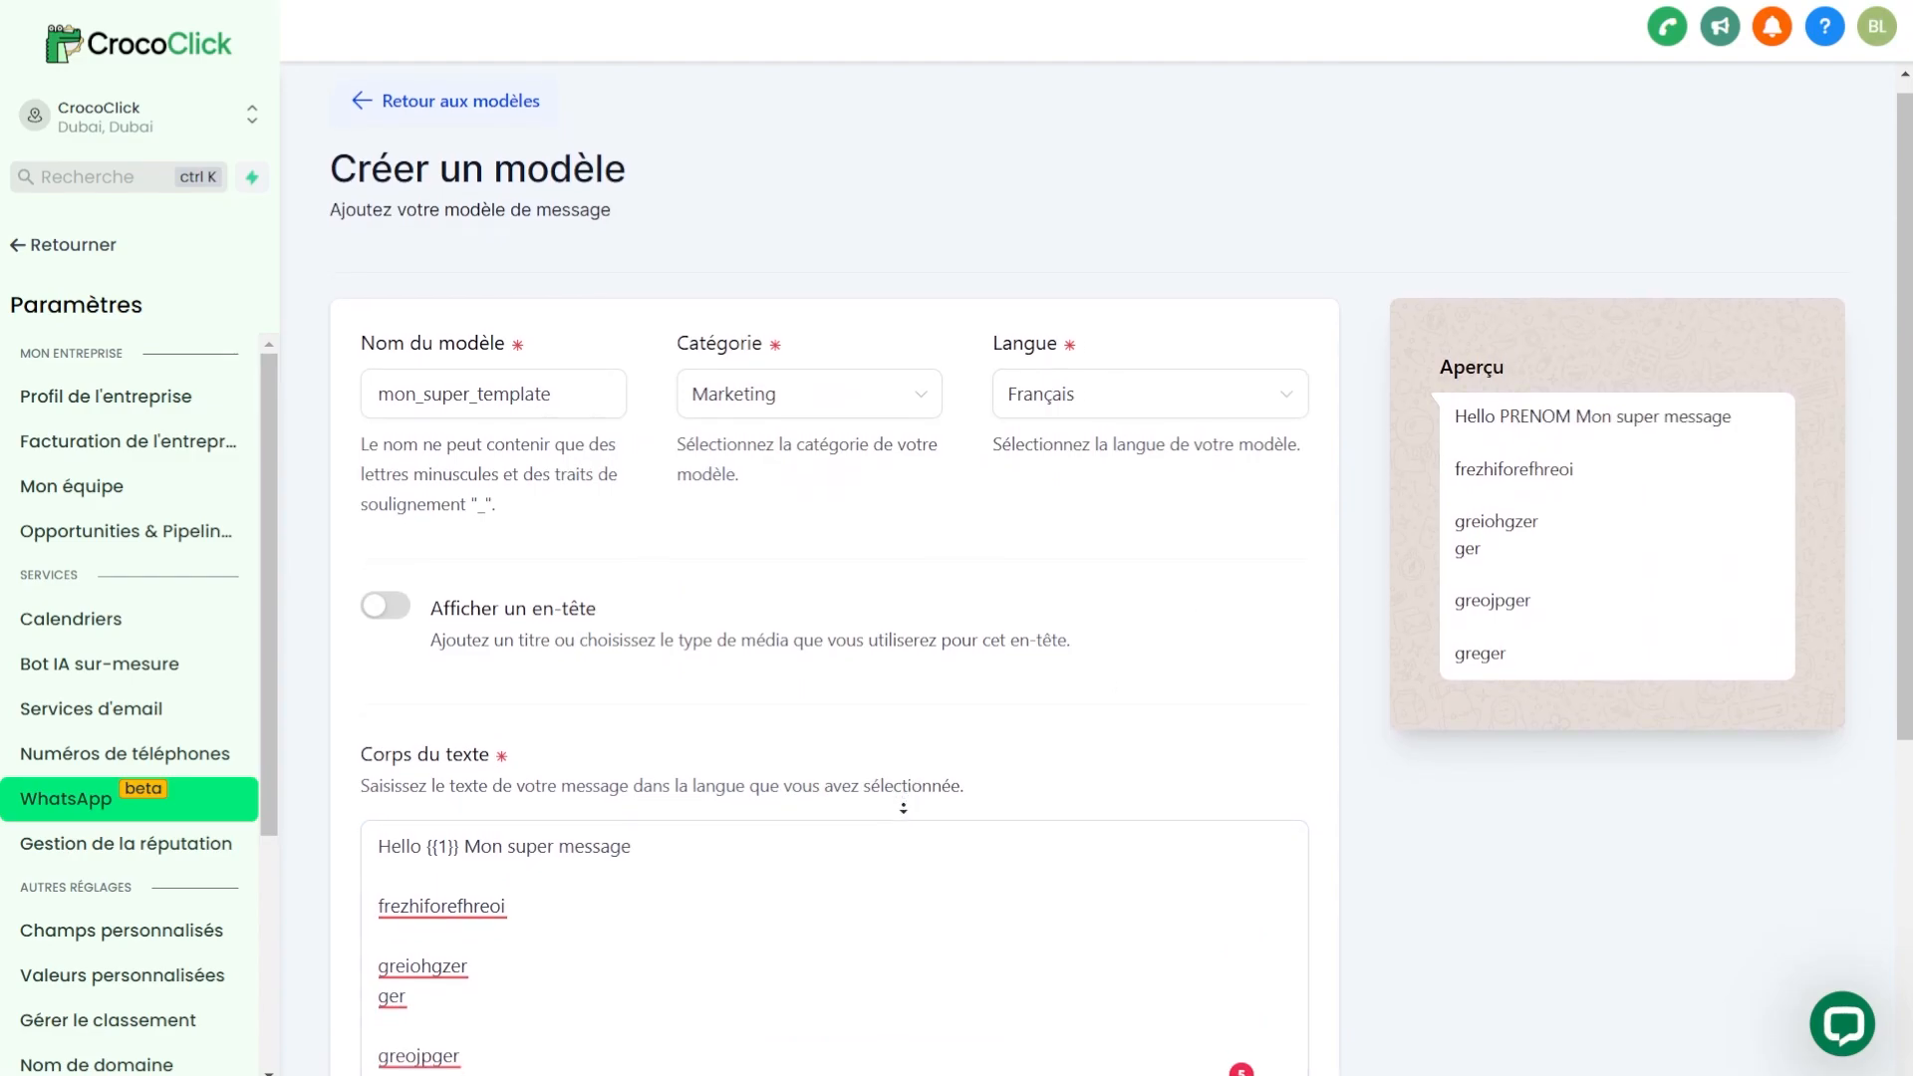
pyautogui.middleClick(895, 802)
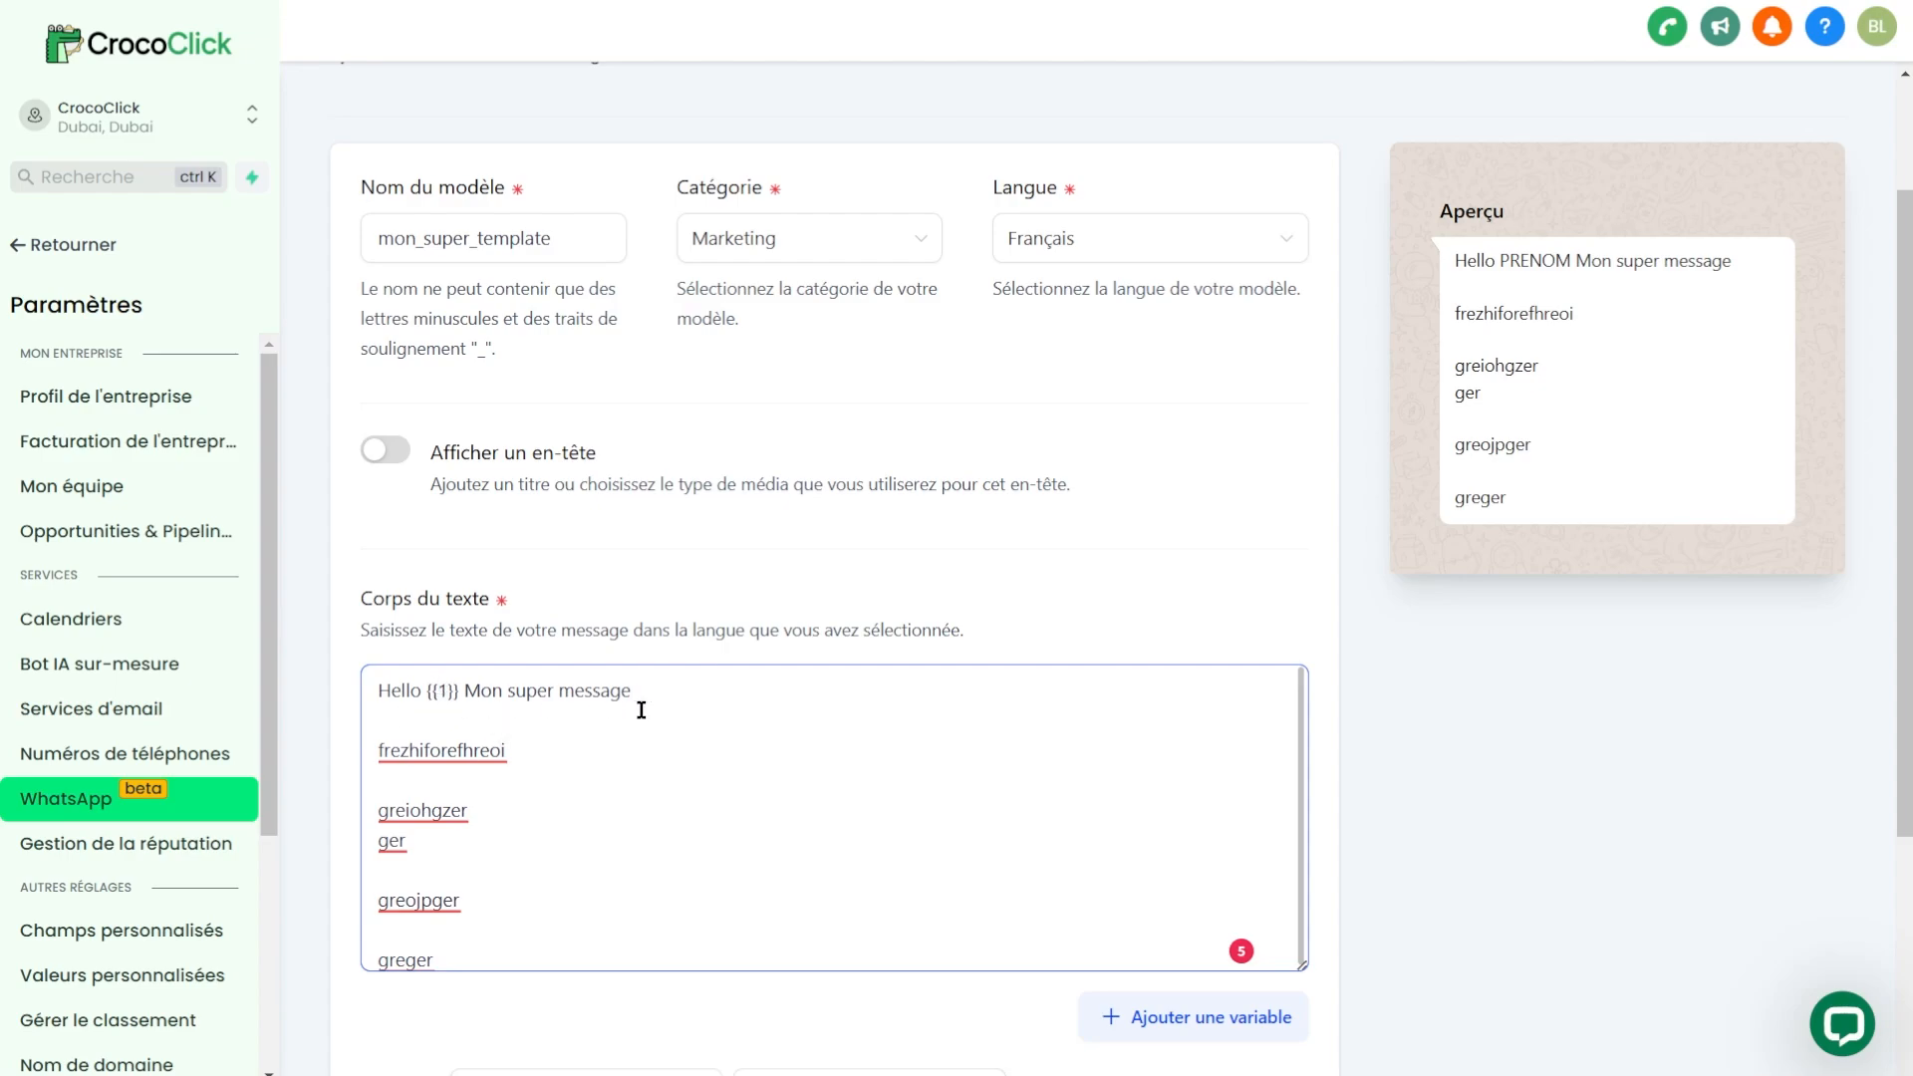
pyautogui.scroll(-4, 773, 645)
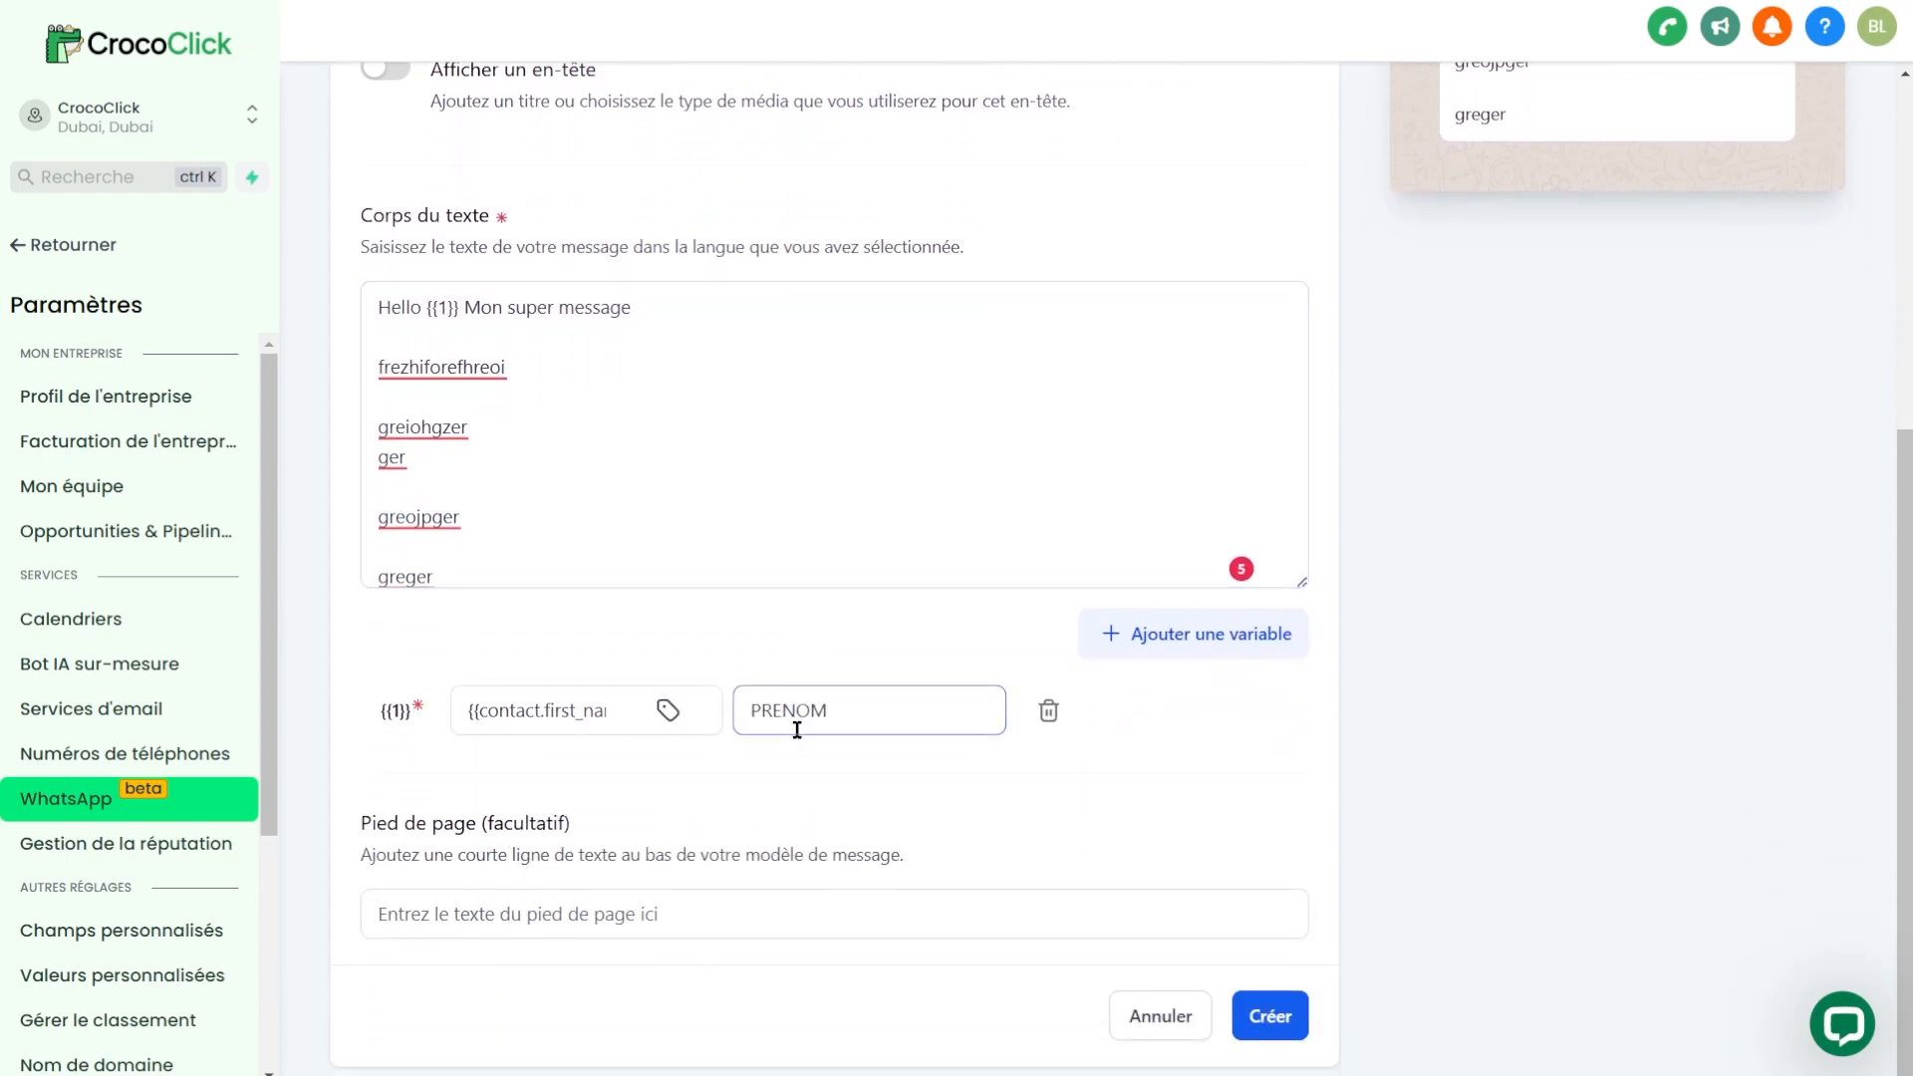
pyautogui.middleClick(753, 955)
pyautogui.middleClick(752, 954)
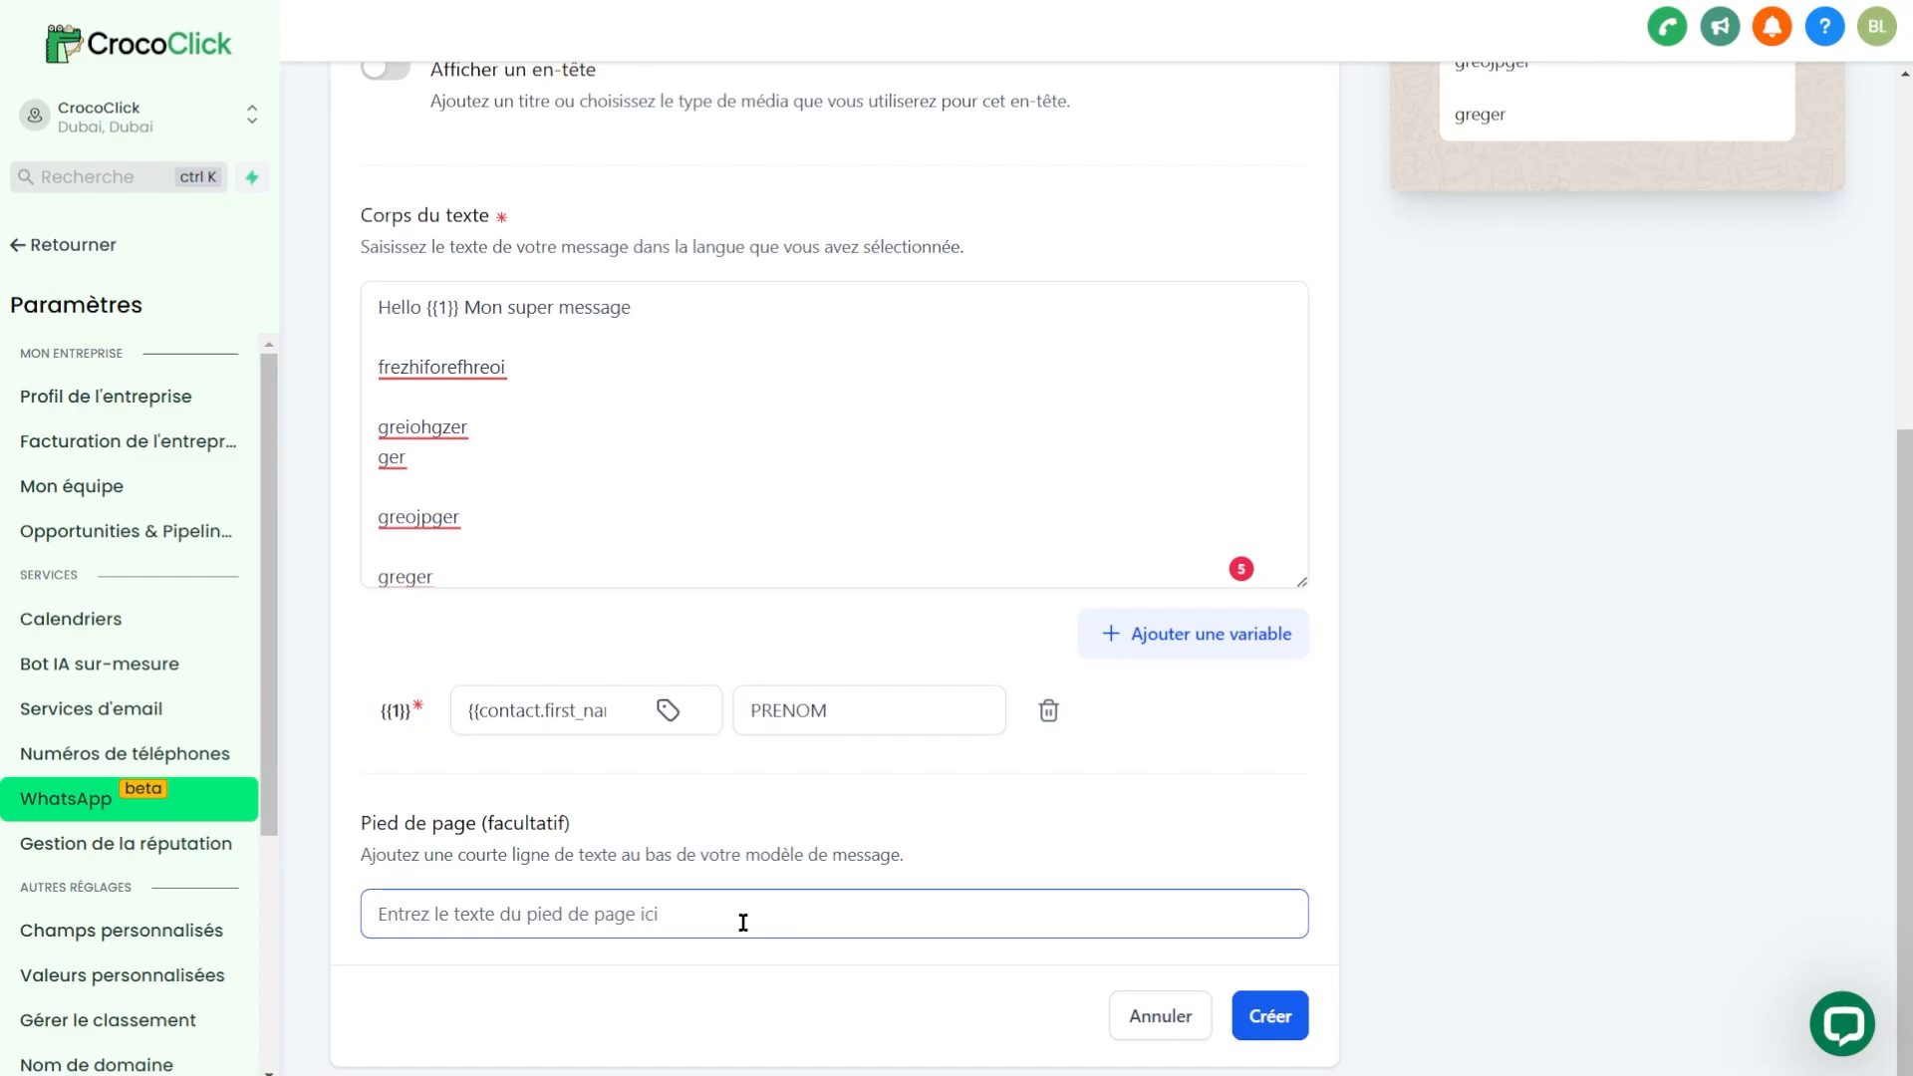
pyautogui.middleClick(713, 787)
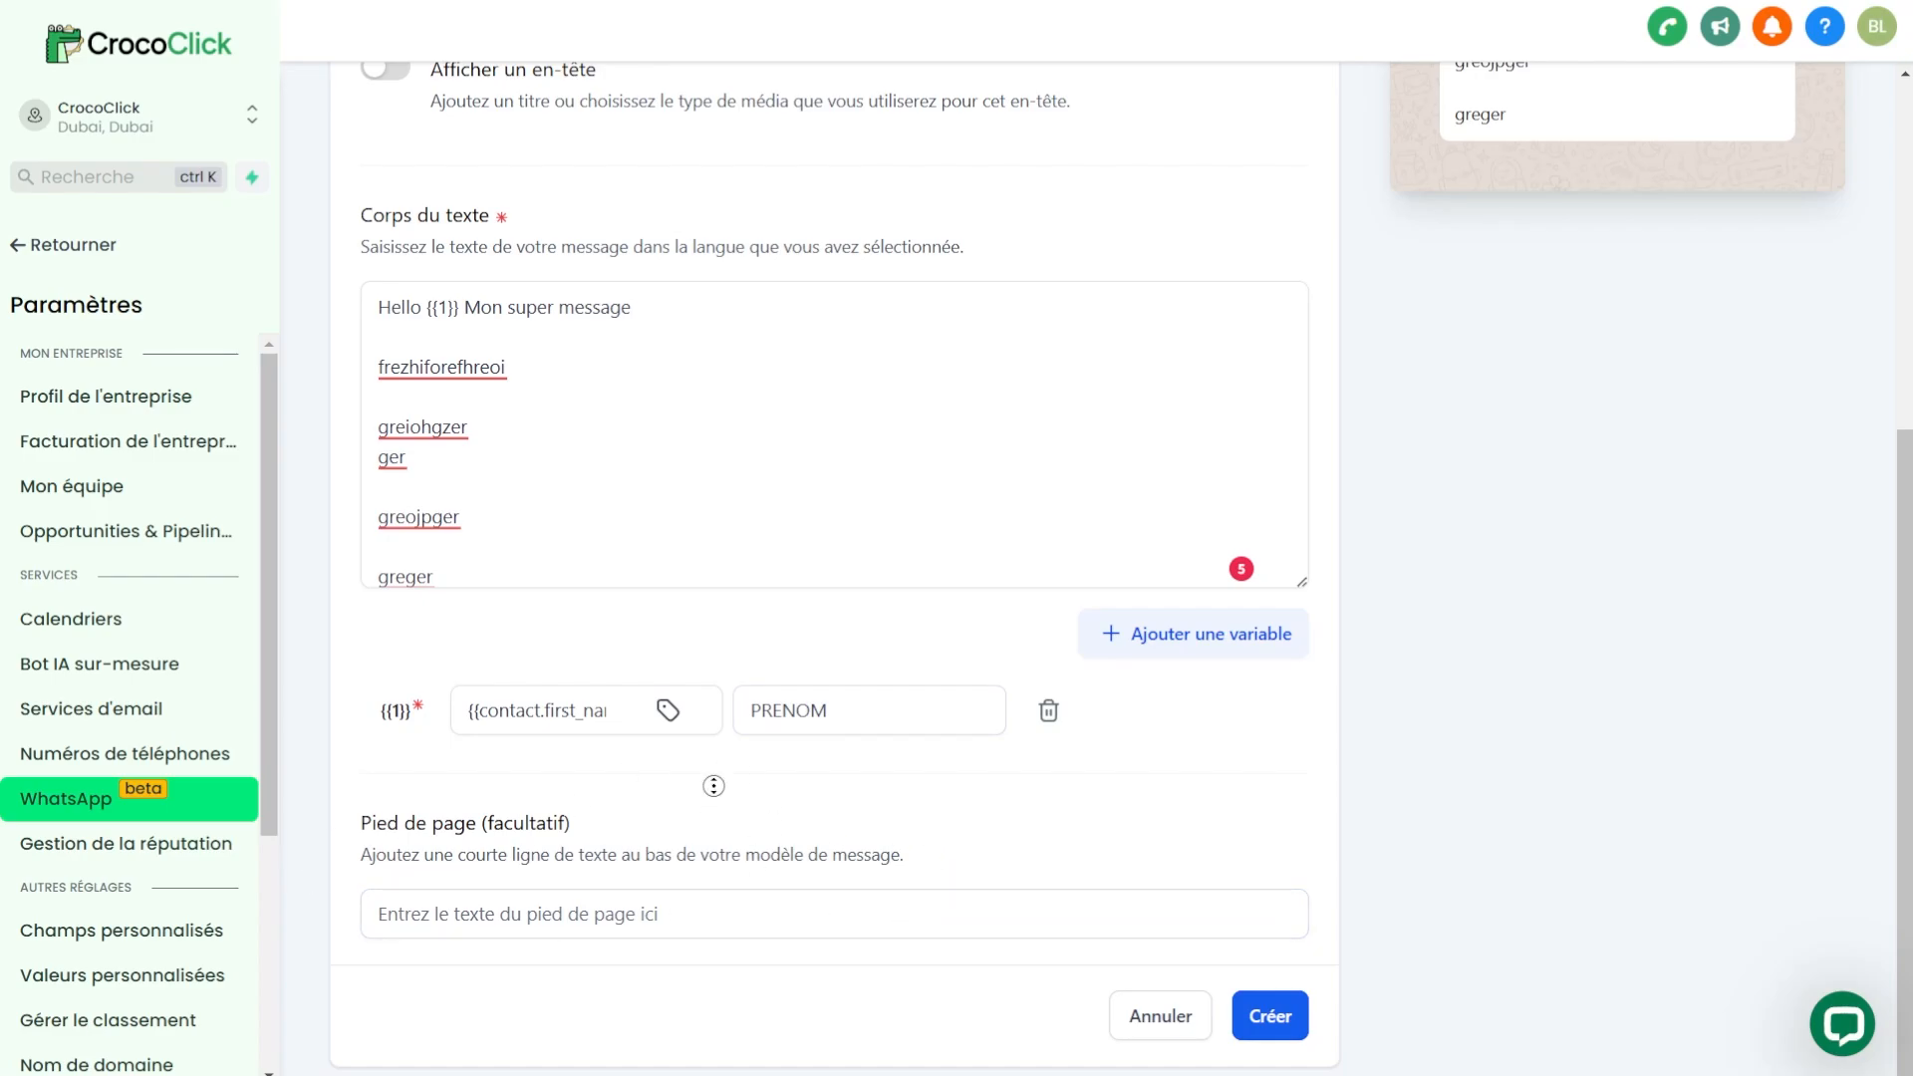
pyautogui.scroll(6, 714, 787)
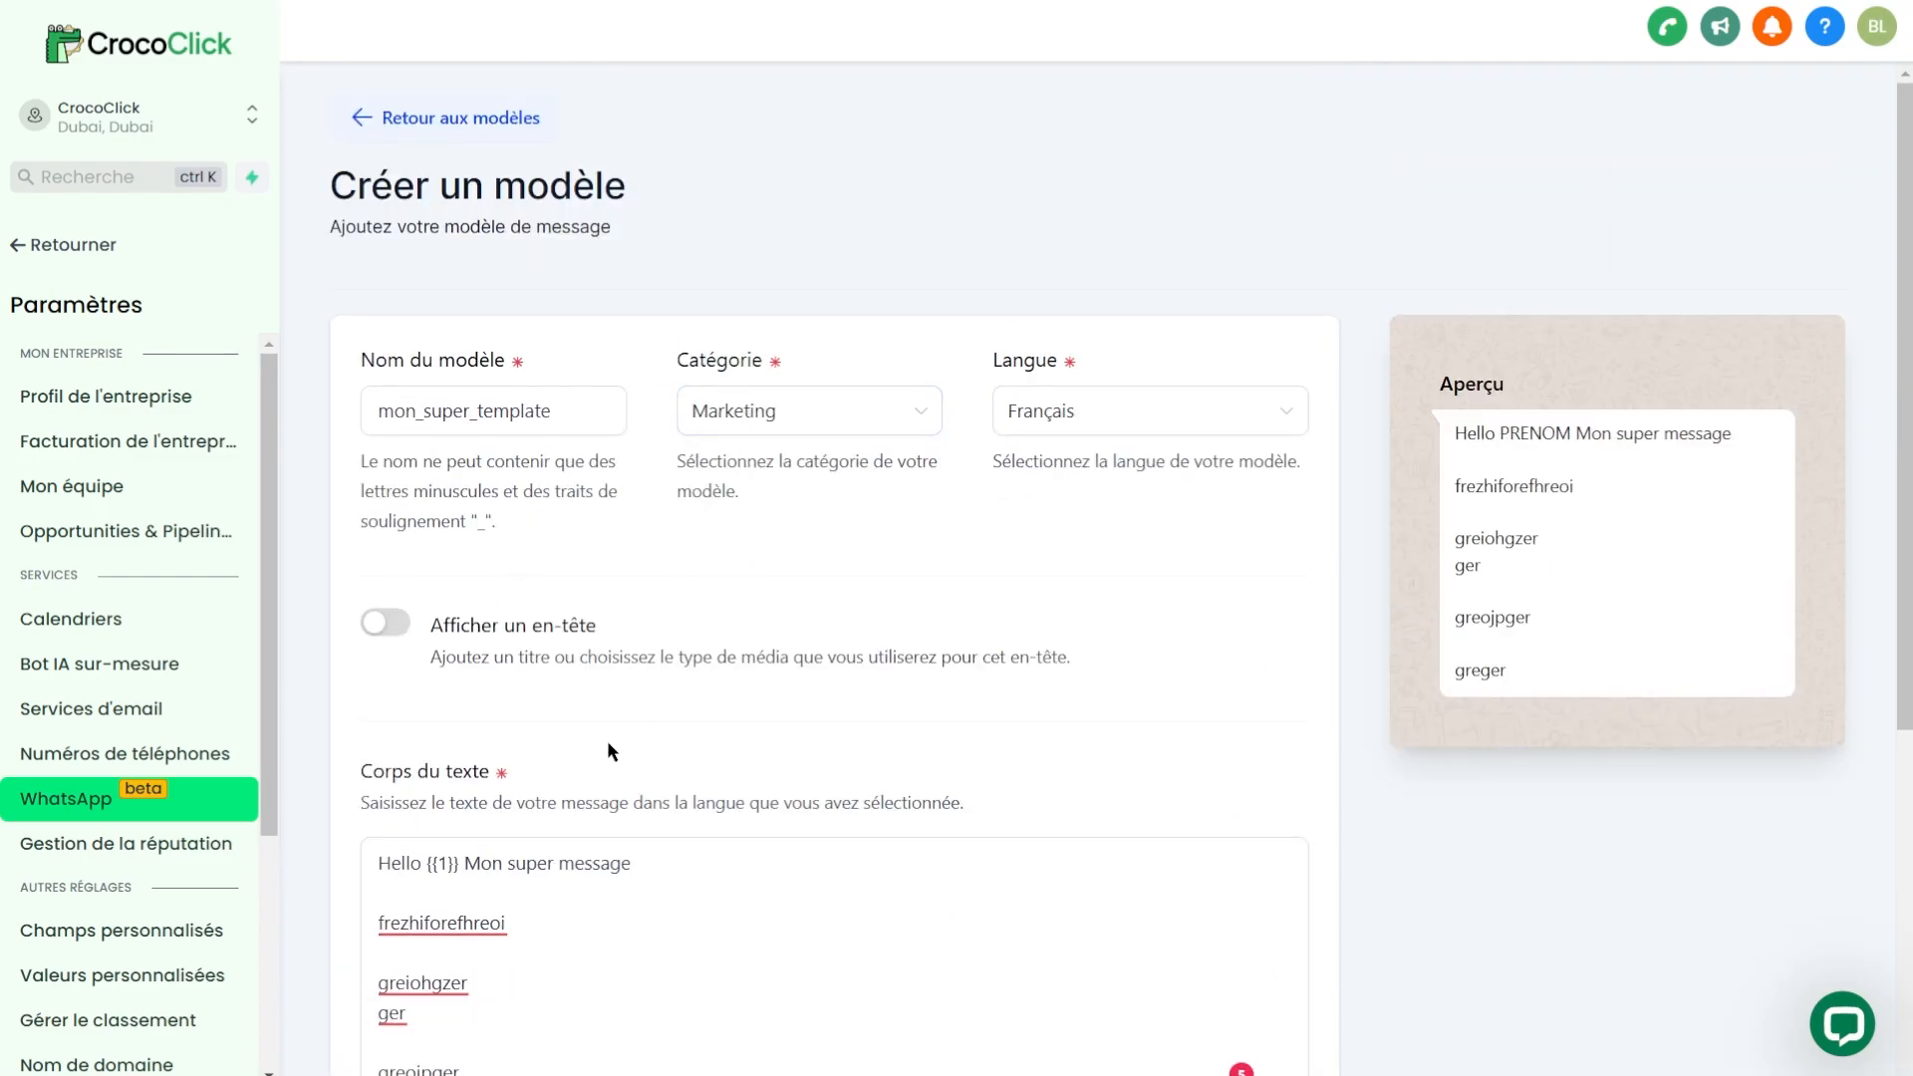
pyautogui.click(474, 855)
# - Enable the header, type test text 'zgfzef' in En-tête, then delete it
pyautogui.click(389, 638)
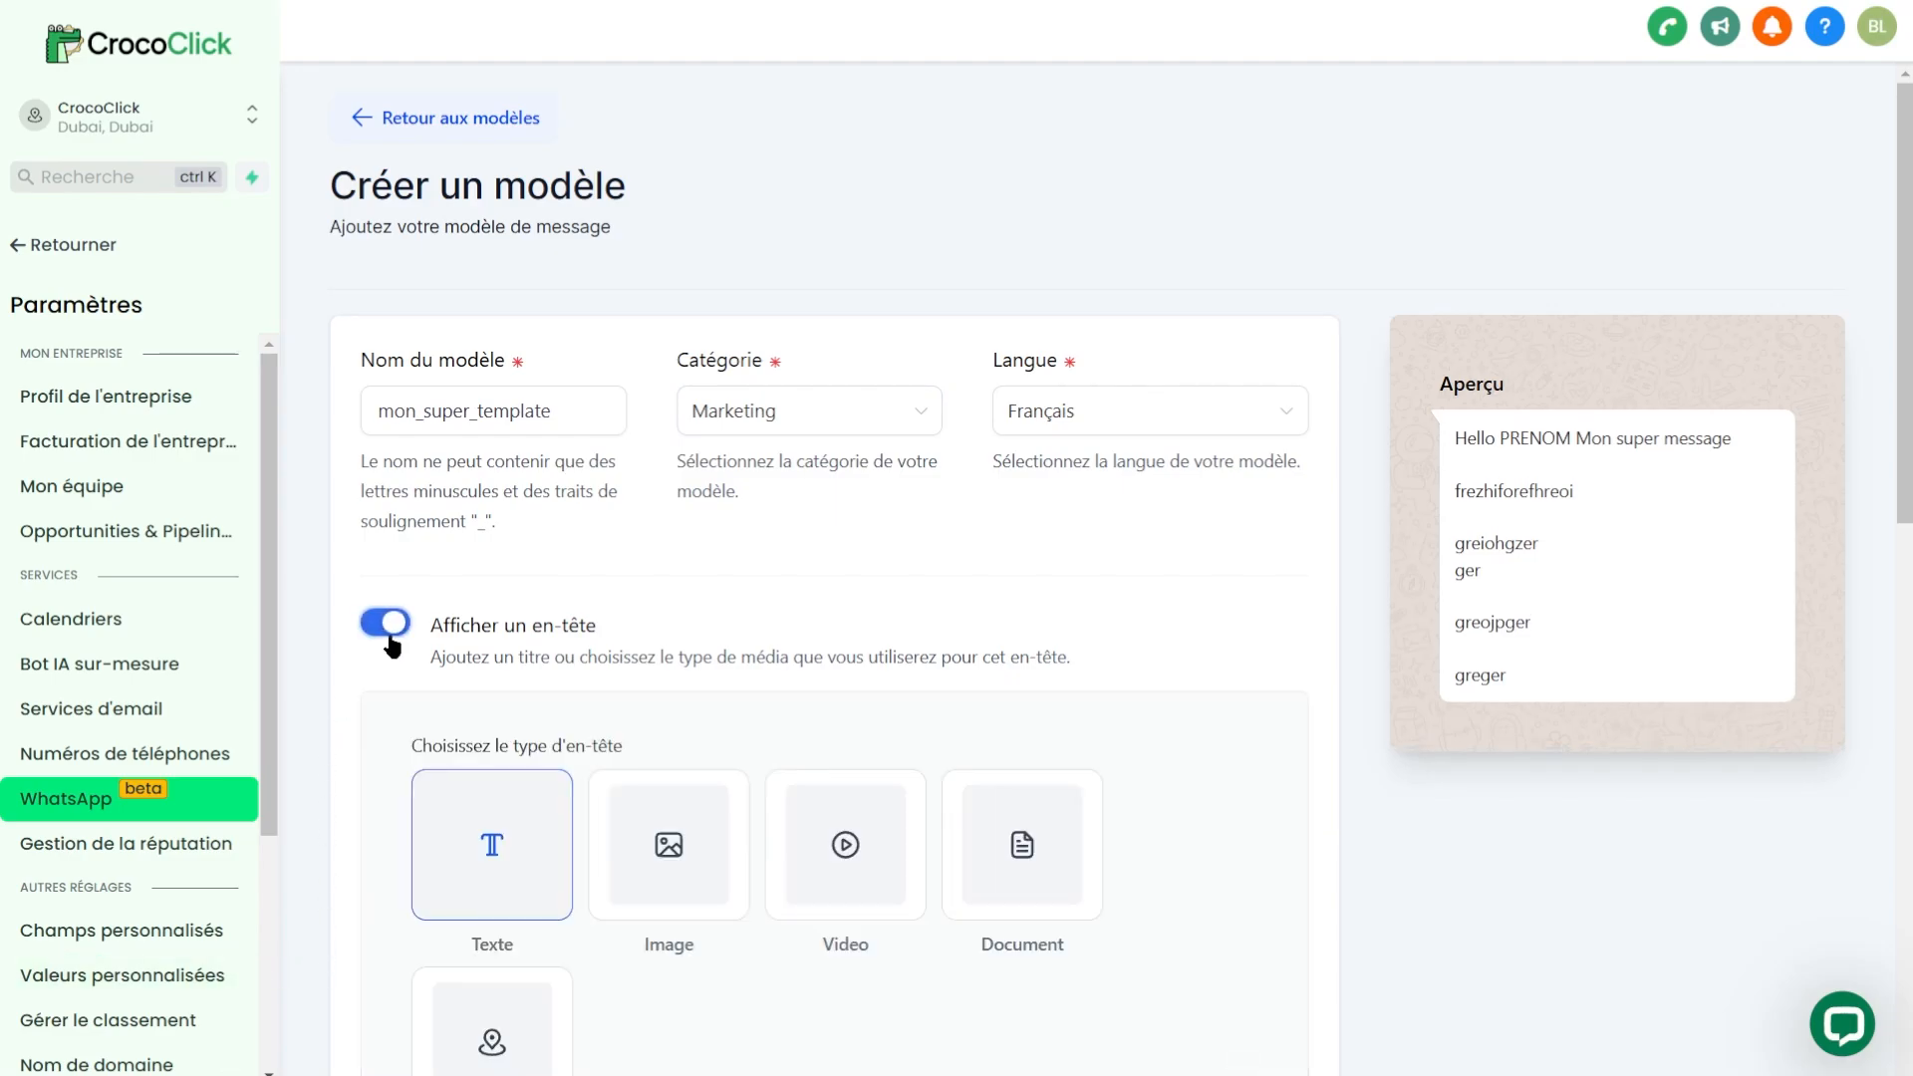
pyautogui.scroll(-5, 499, 911)
pyautogui.click(480, 782)
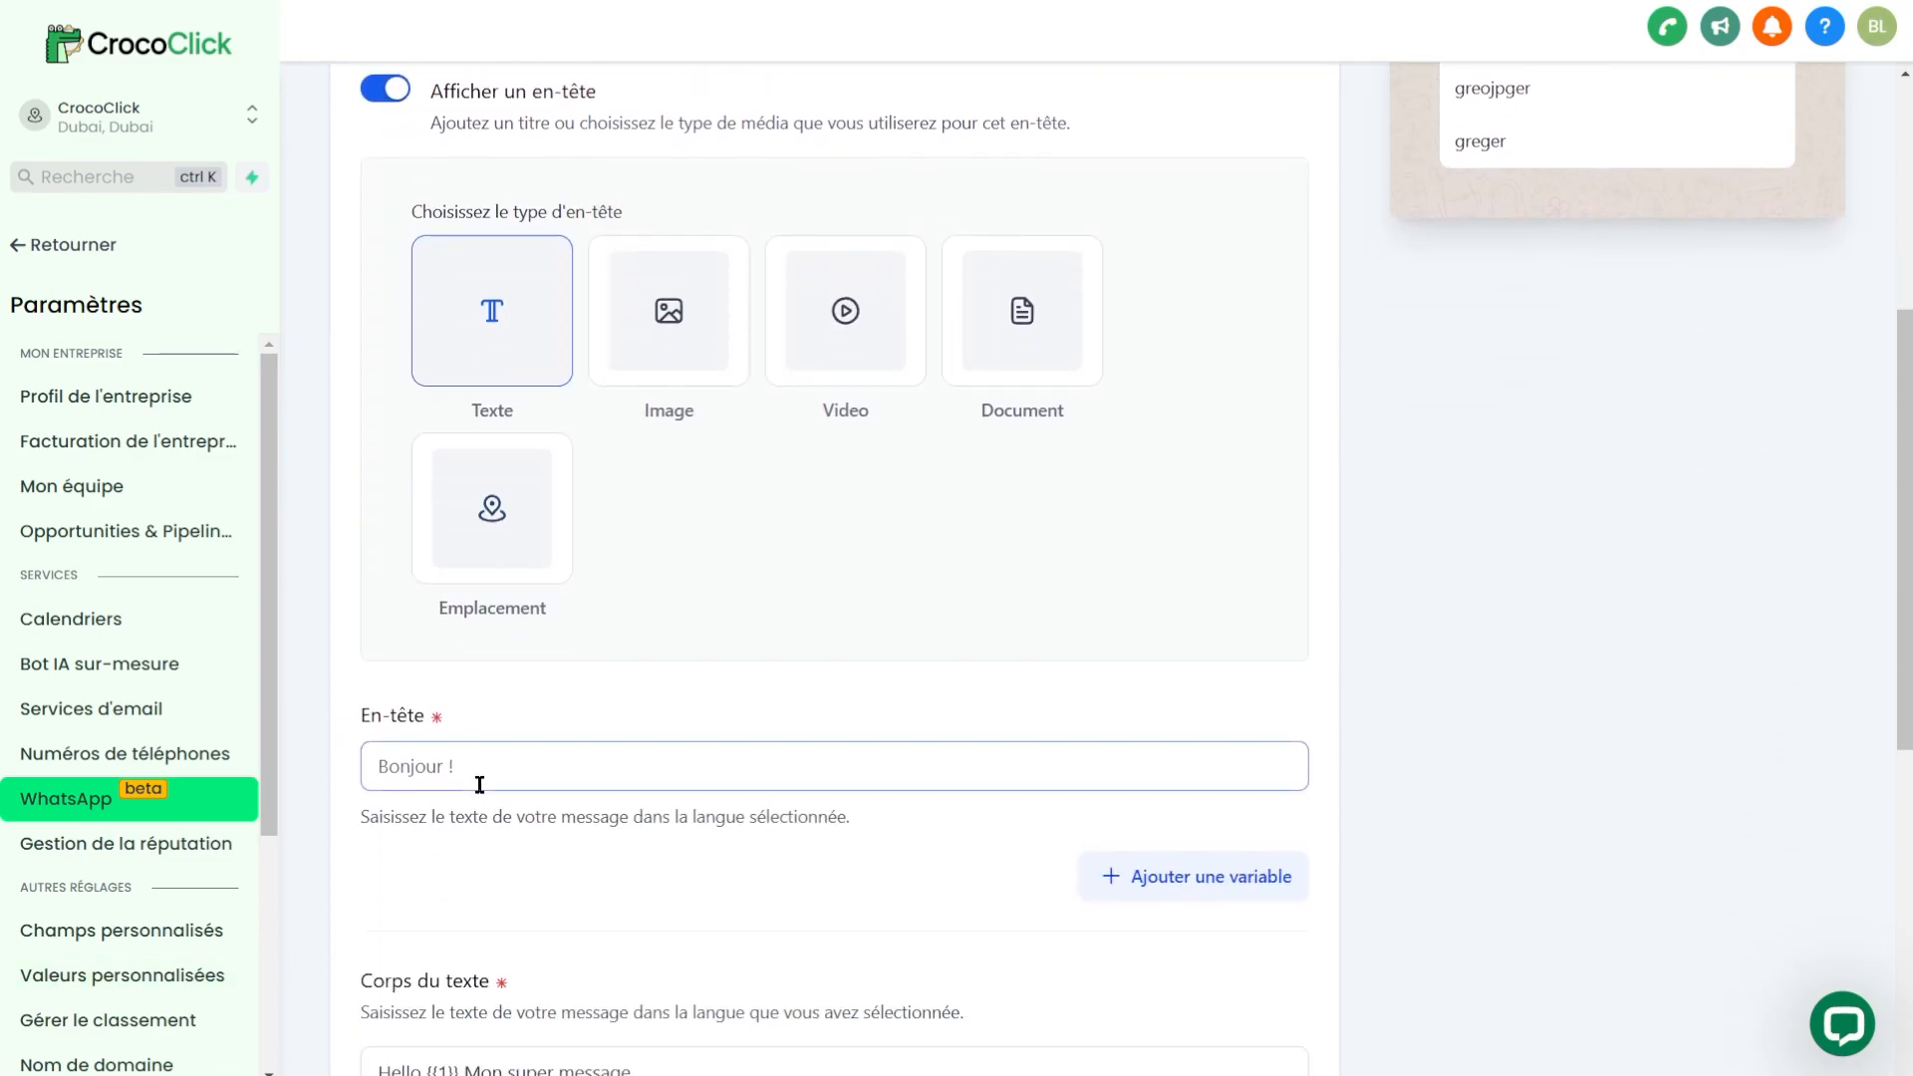
pyautogui.write('zgfzef')
pyautogui.scroll(3, 714, 662)
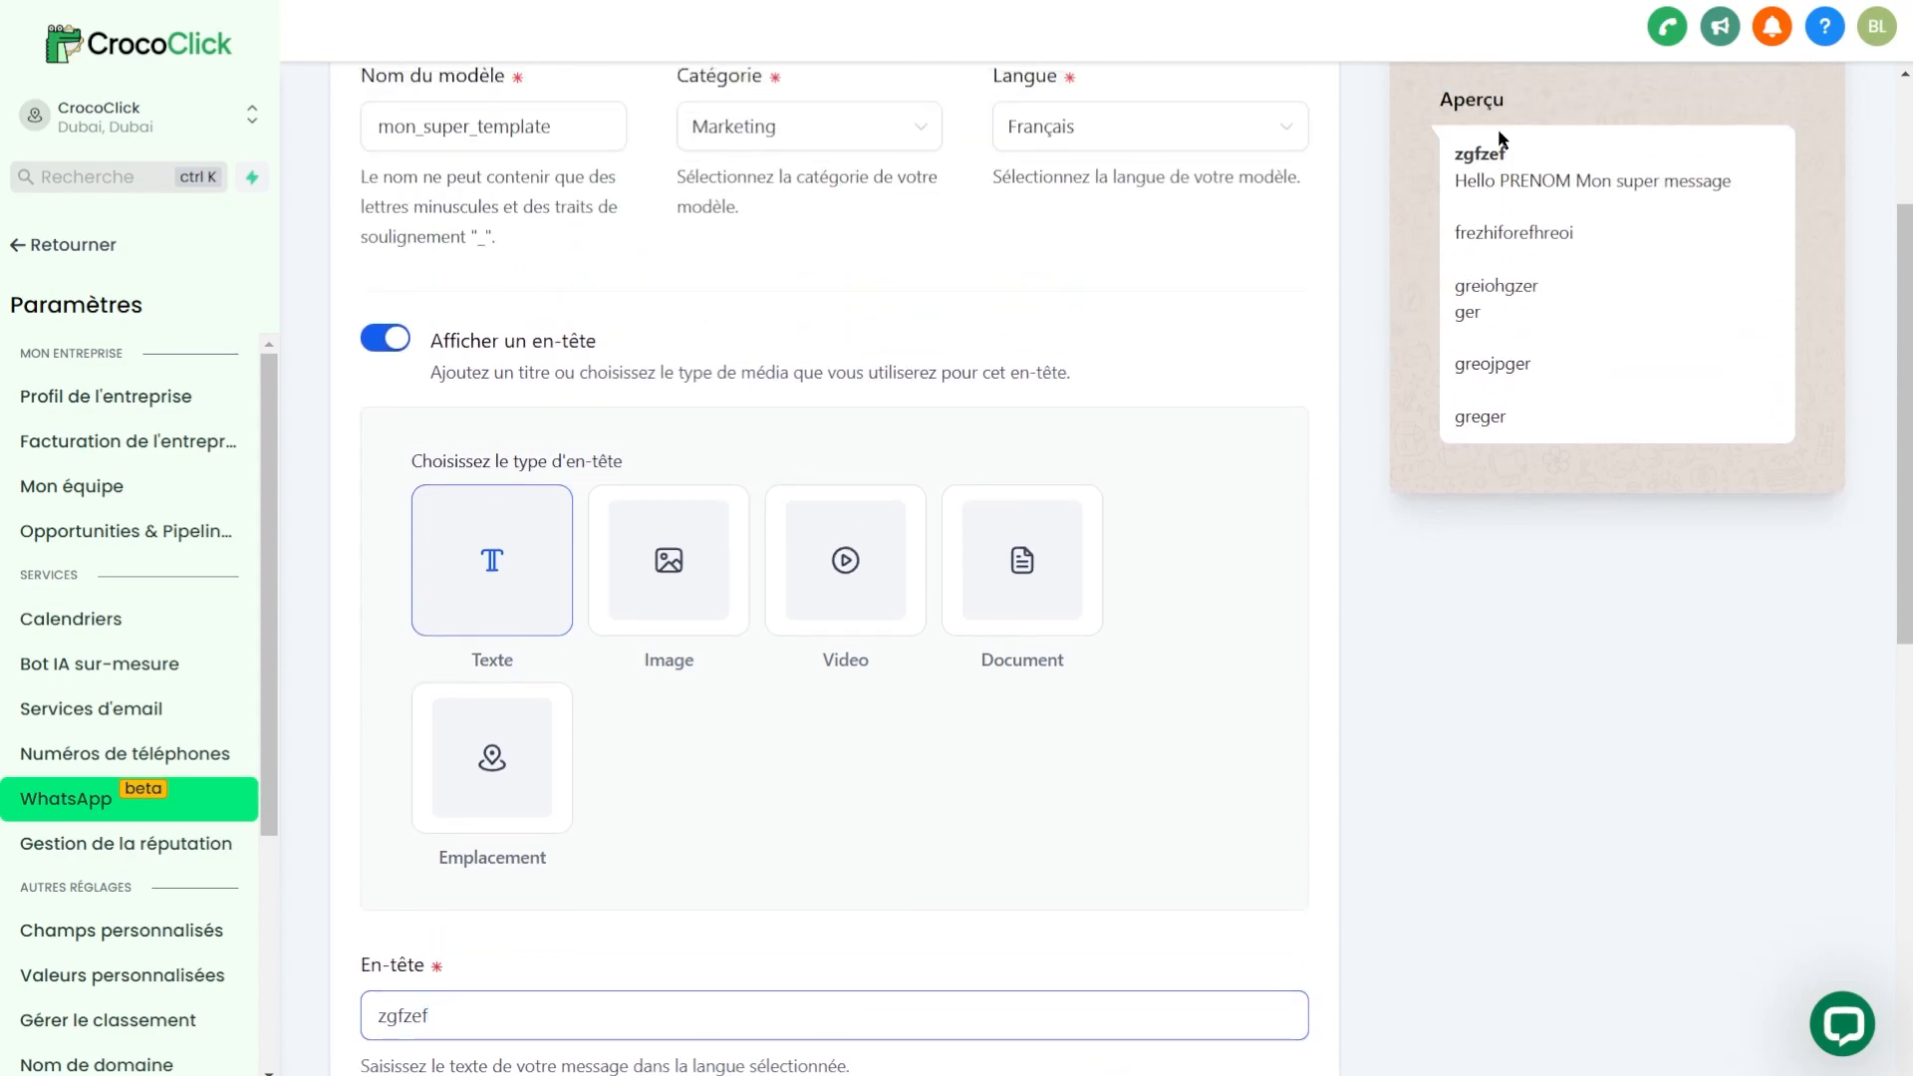
pyautogui.doubleClick(493, 1014)
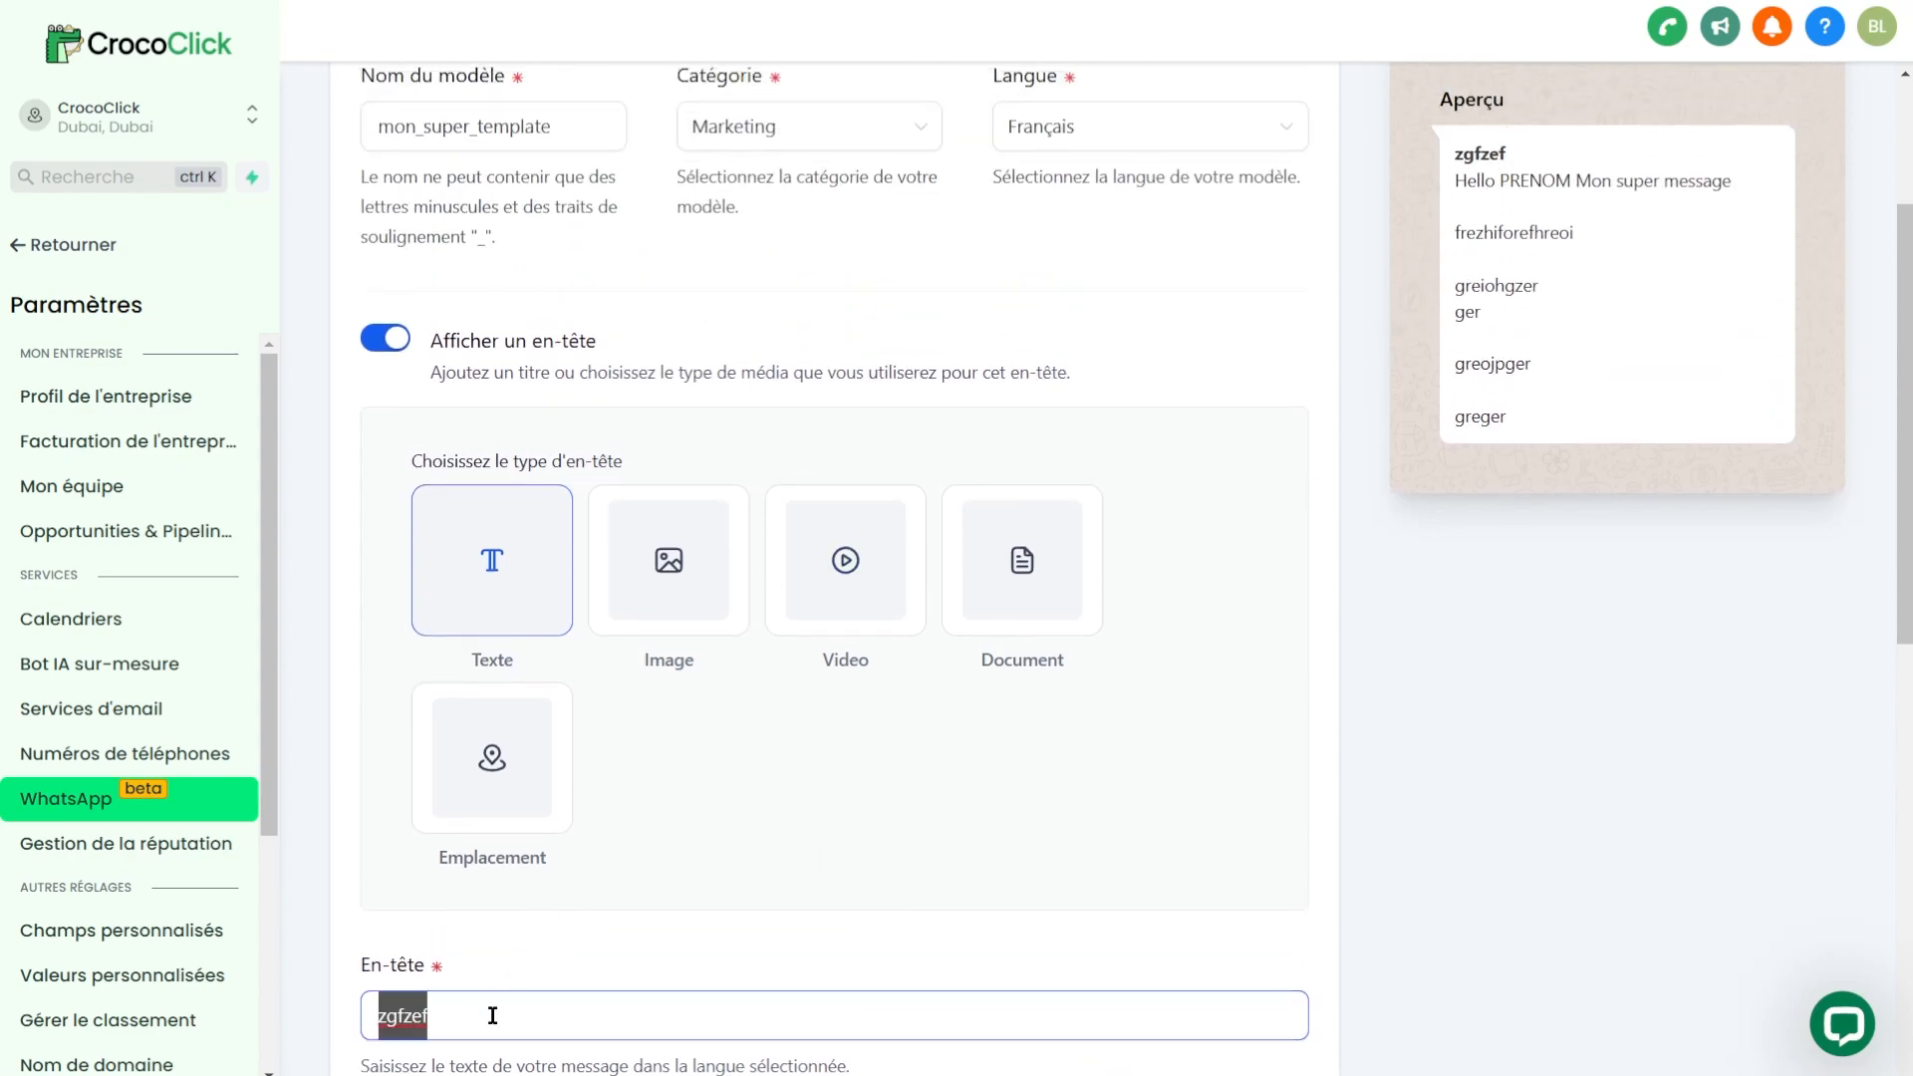
pyautogui.press('BackSpace')
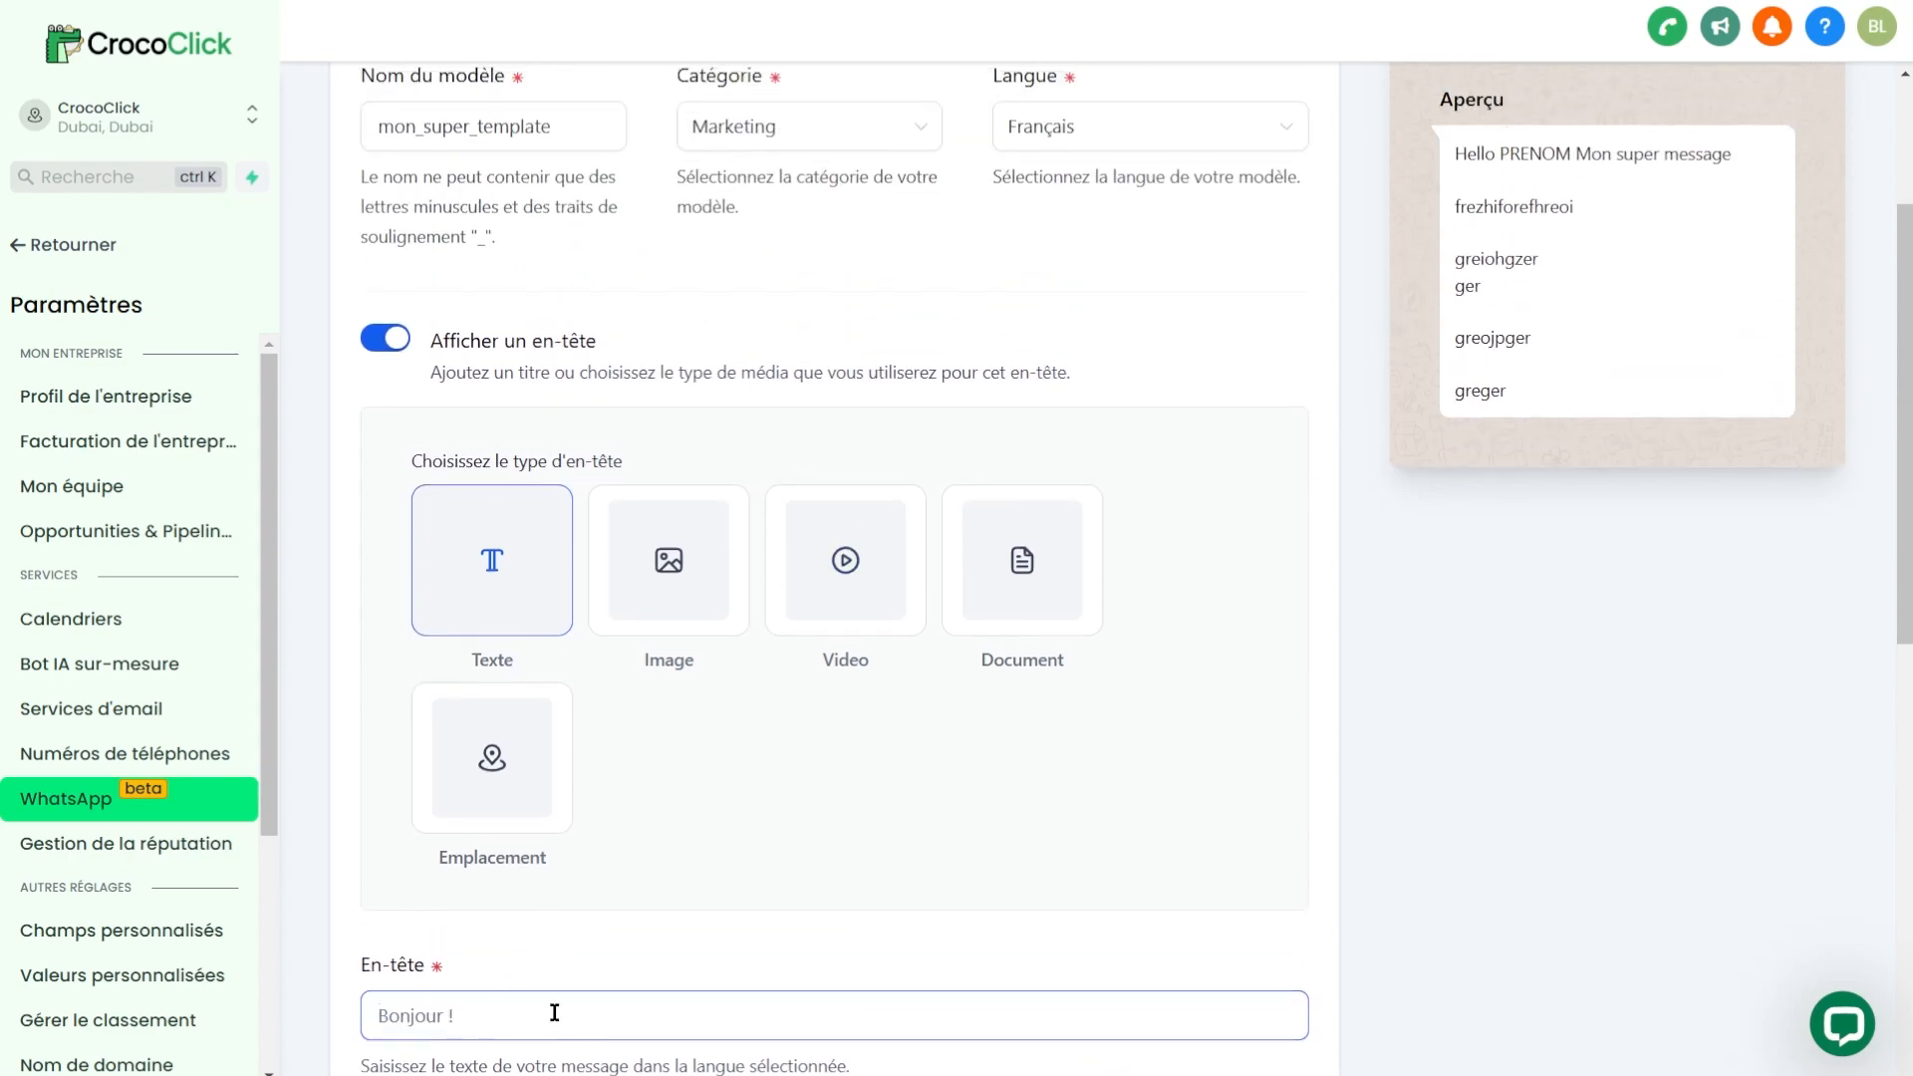
# - Try the Image, Video and Document header types in turn
pyautogui.click(682, 568)
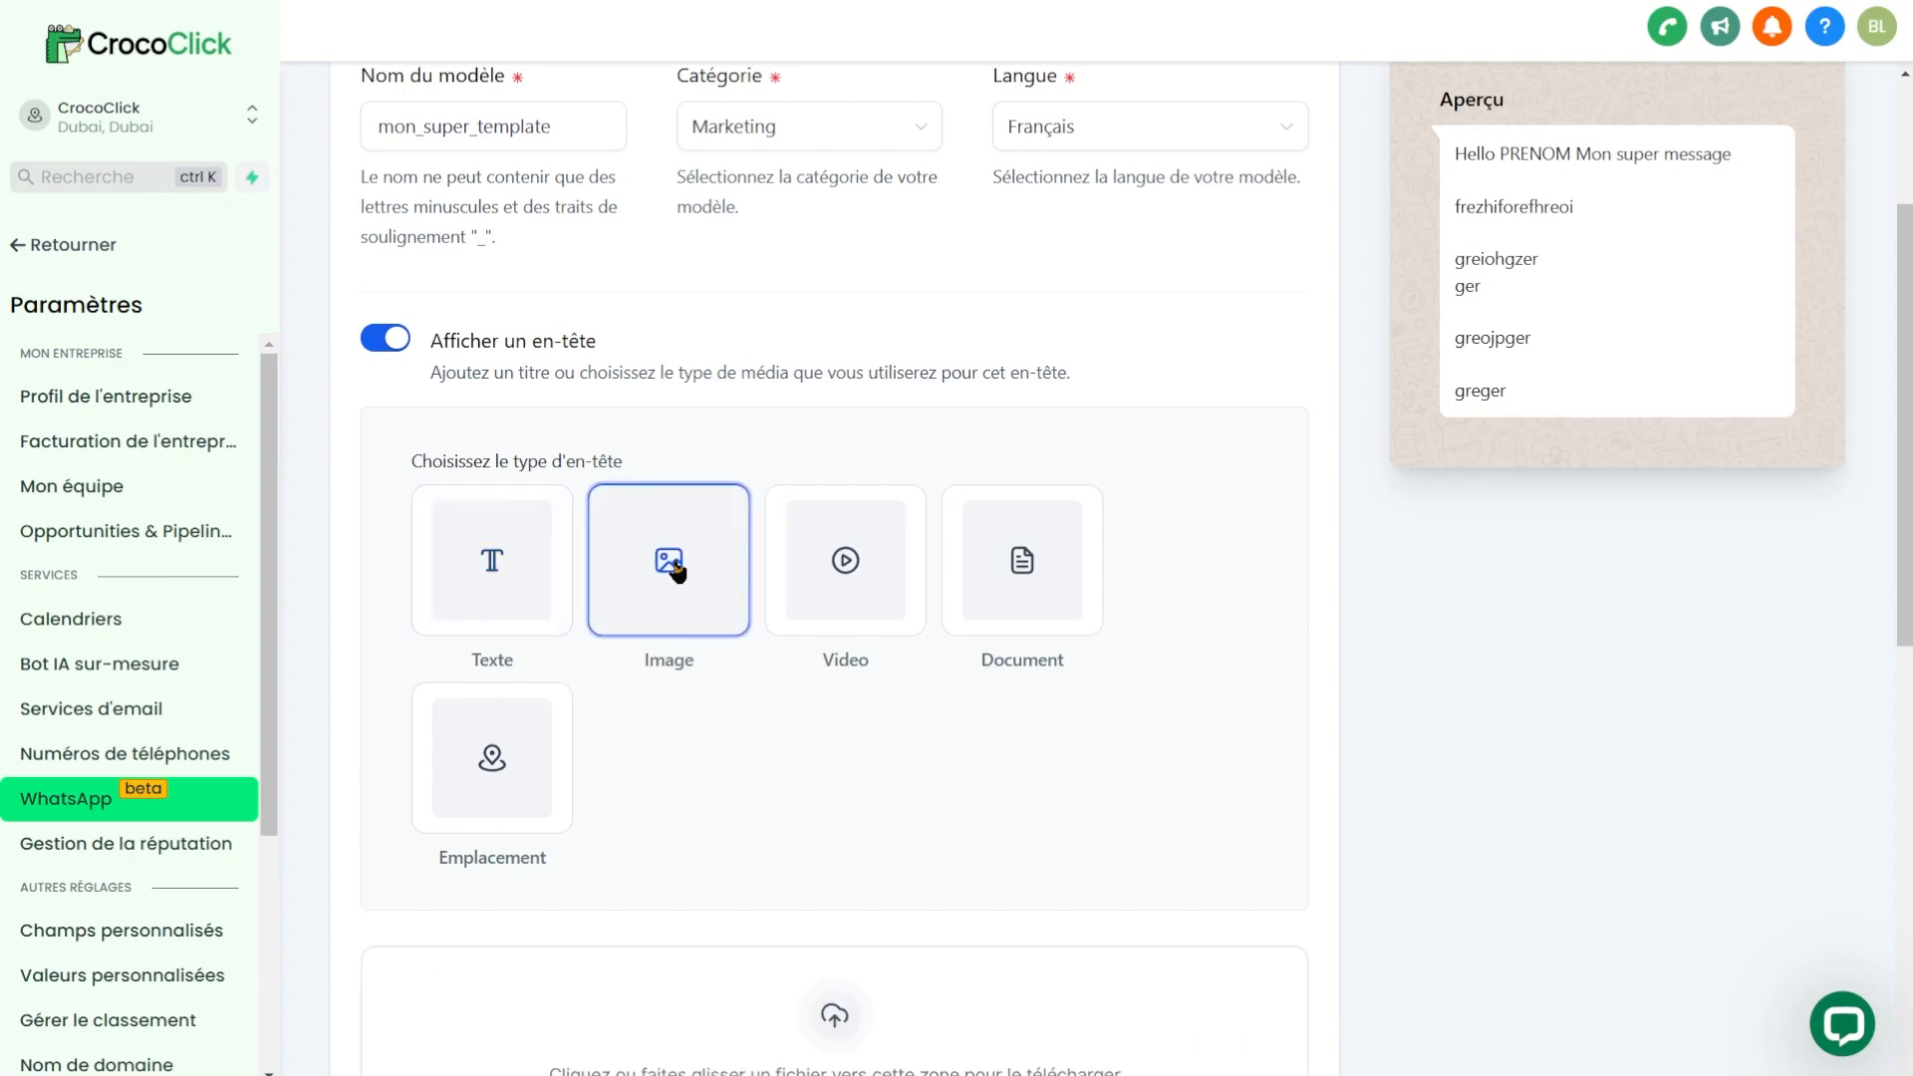
pyautogui.click(812, 543)
pyautogui.click(1001, 562)
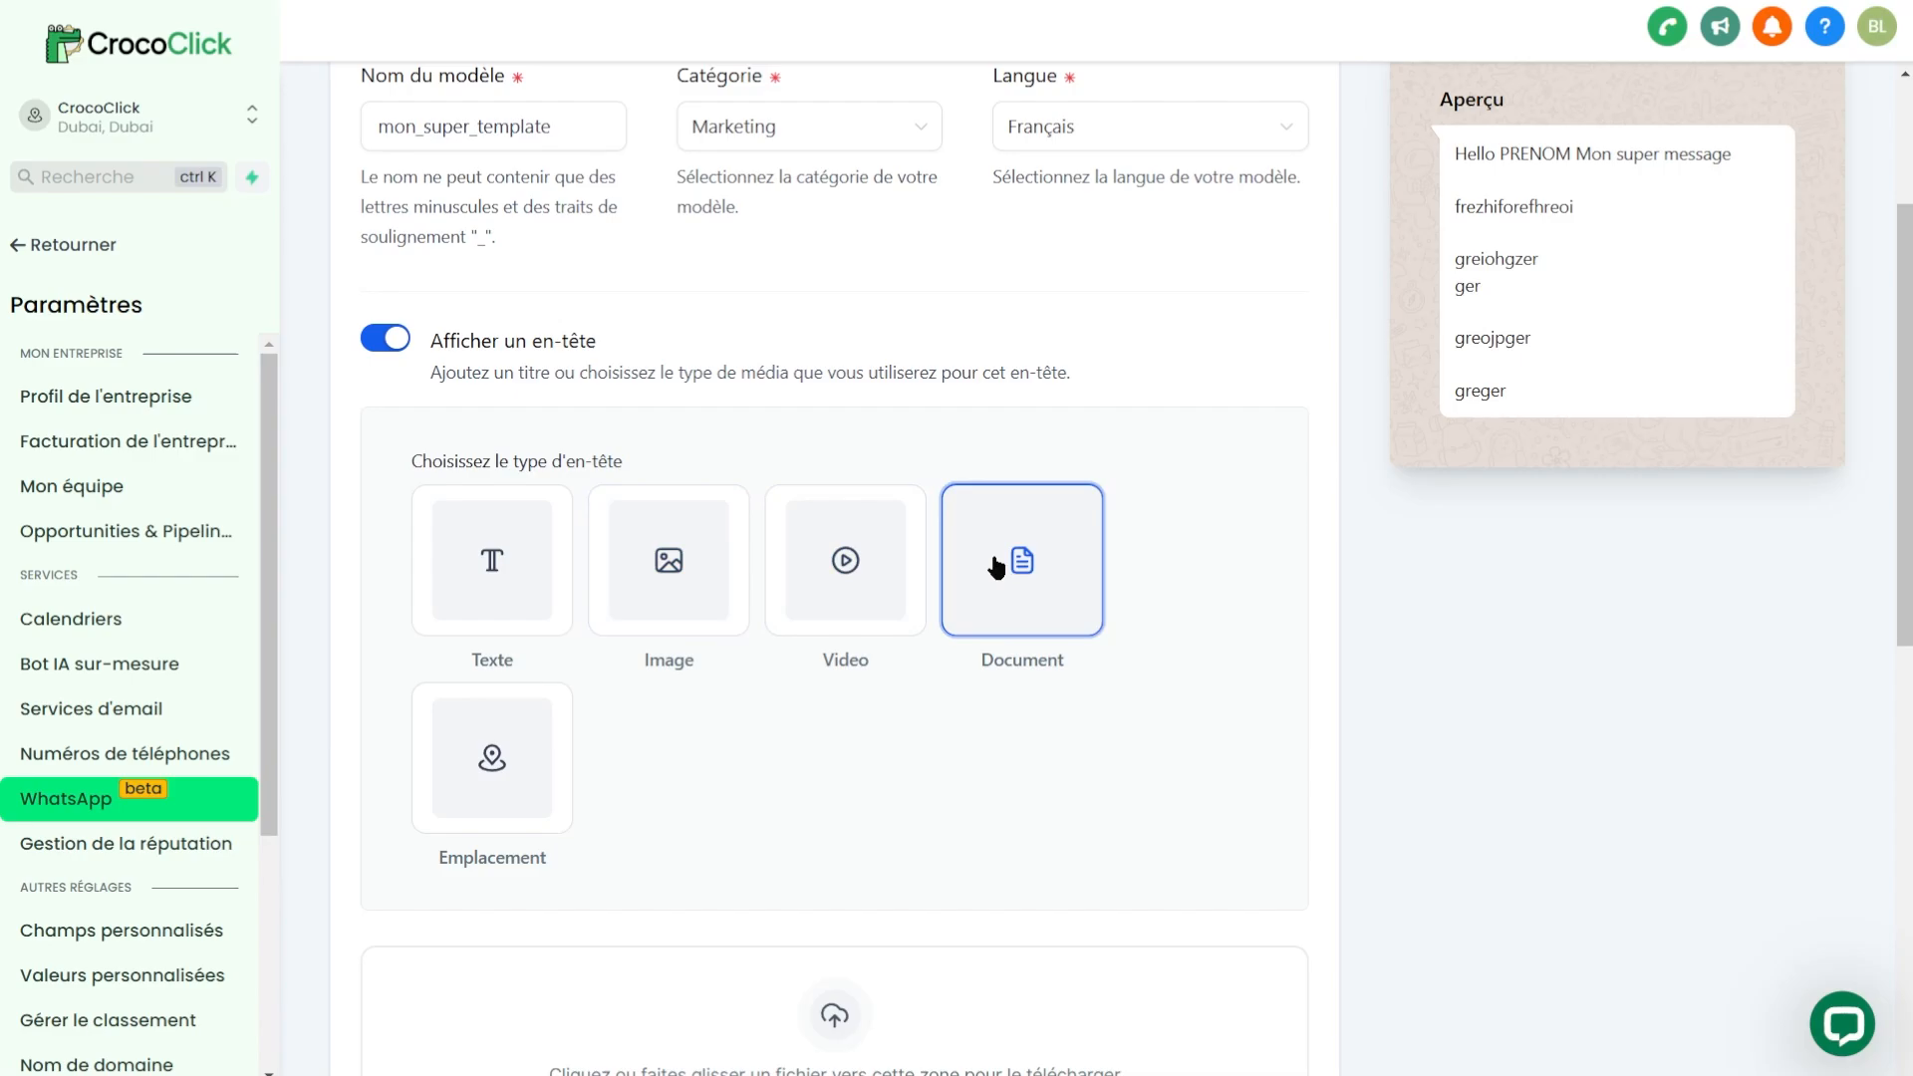
pyautogui.scroll(-1, 960, 734)
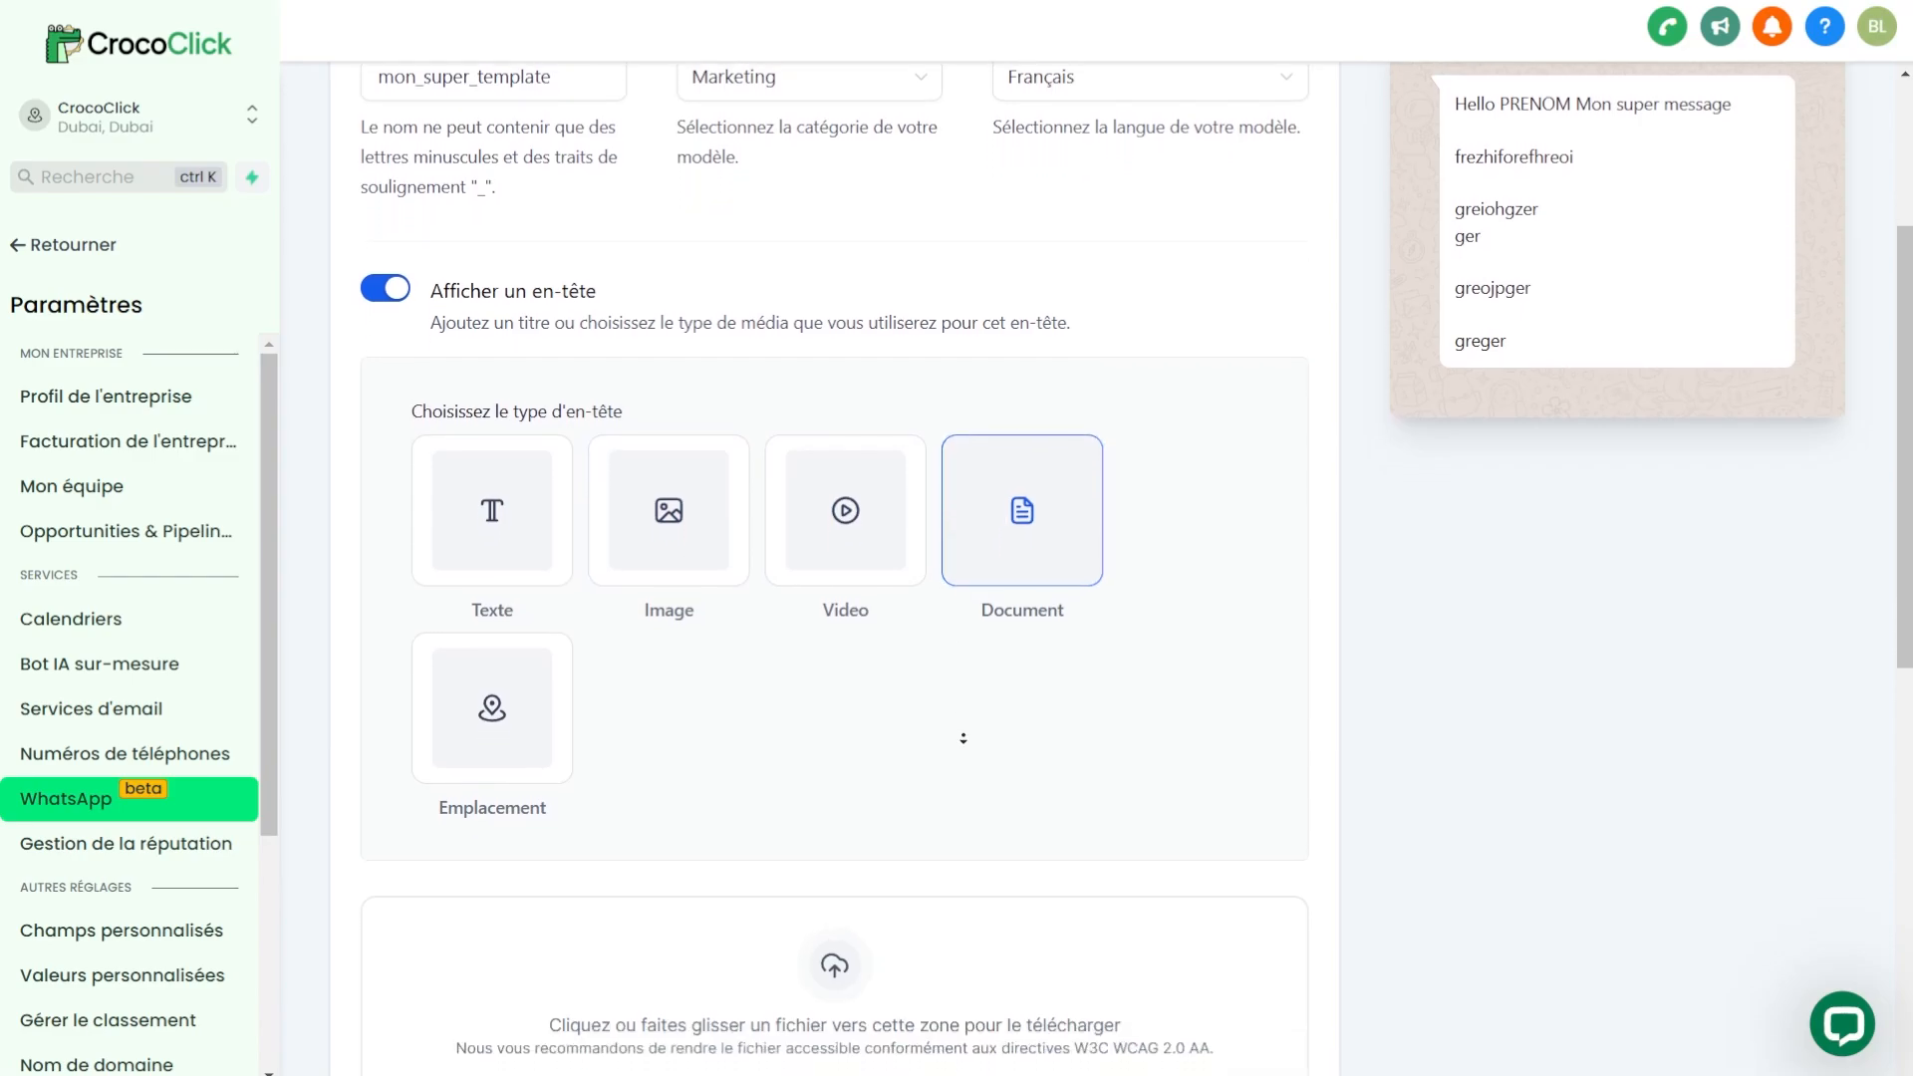
# - Try the Emplacement header with its location fields, then switch back to Image
pyautogui.click(527, 693)
pyautogui.scroll(-1, 677, 817)
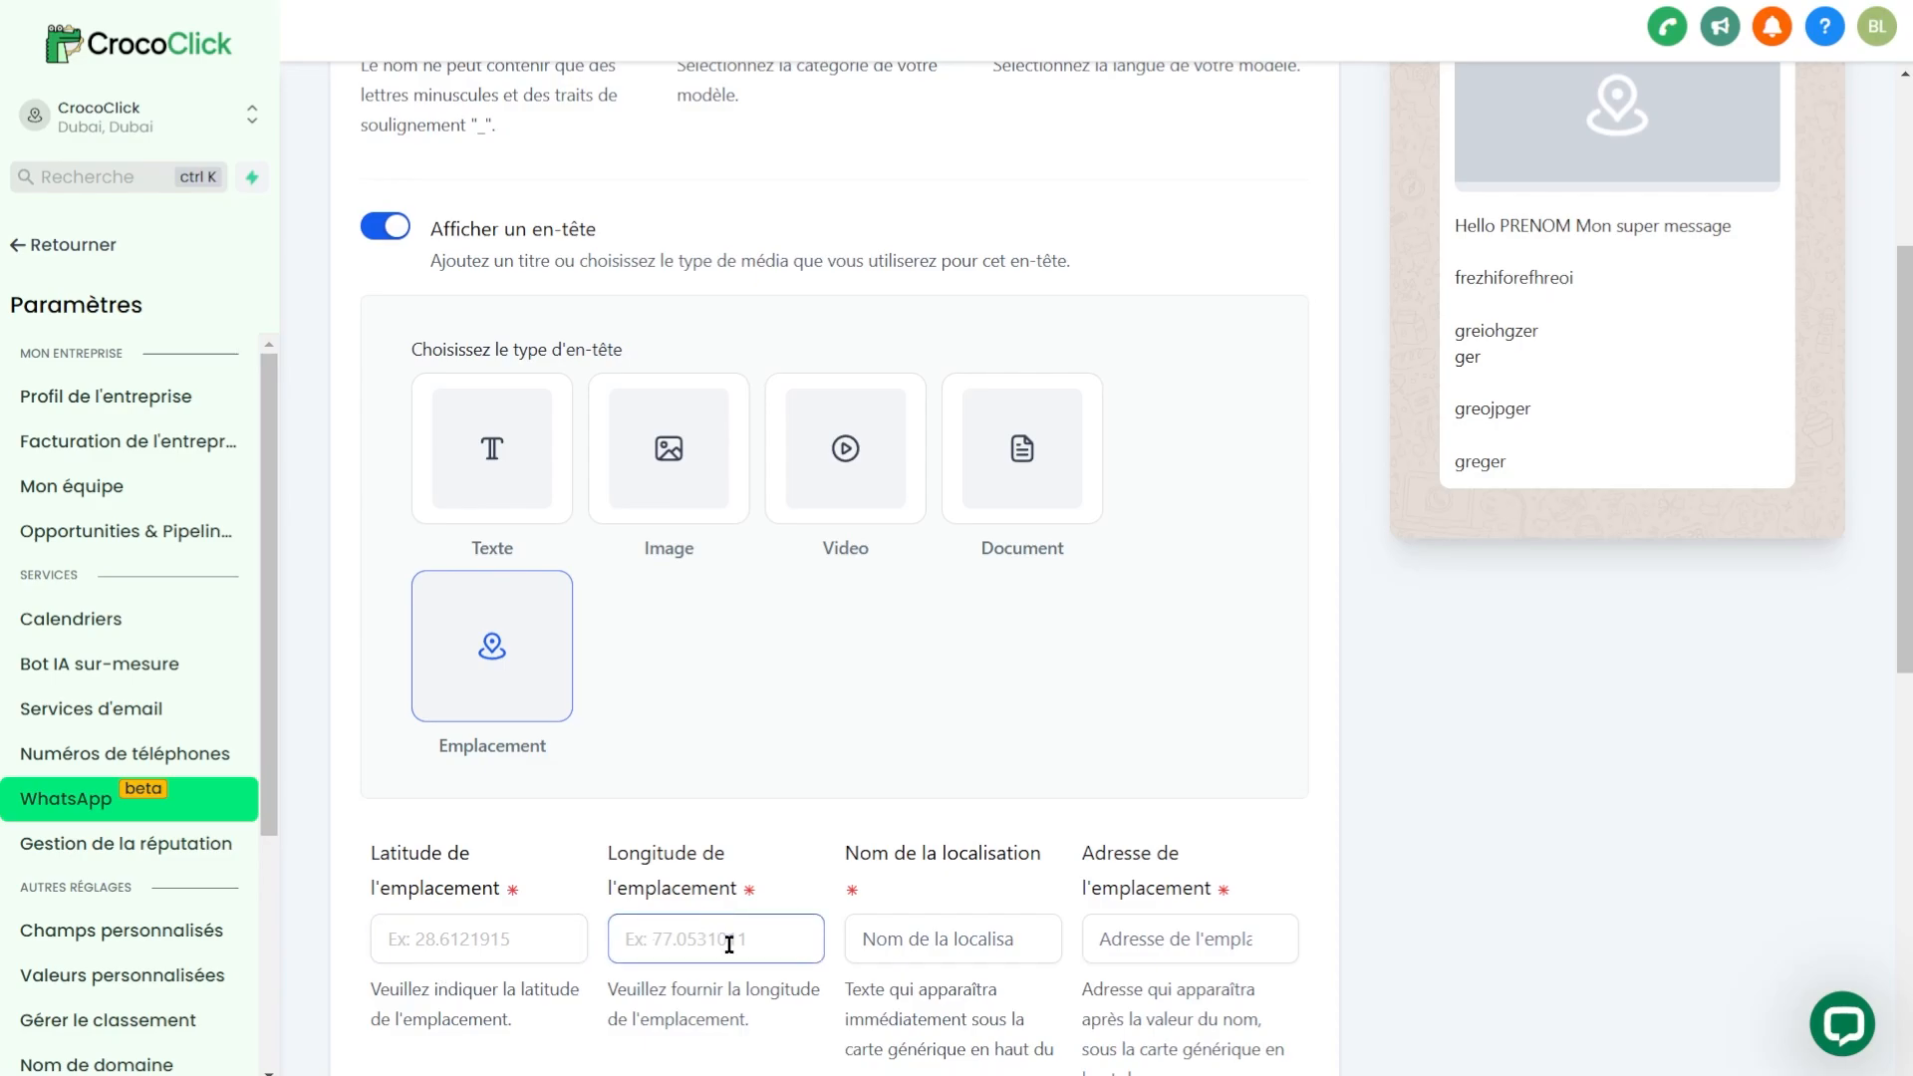
pyautogui.click(762, 957)
pyautogui.click(543, 666)
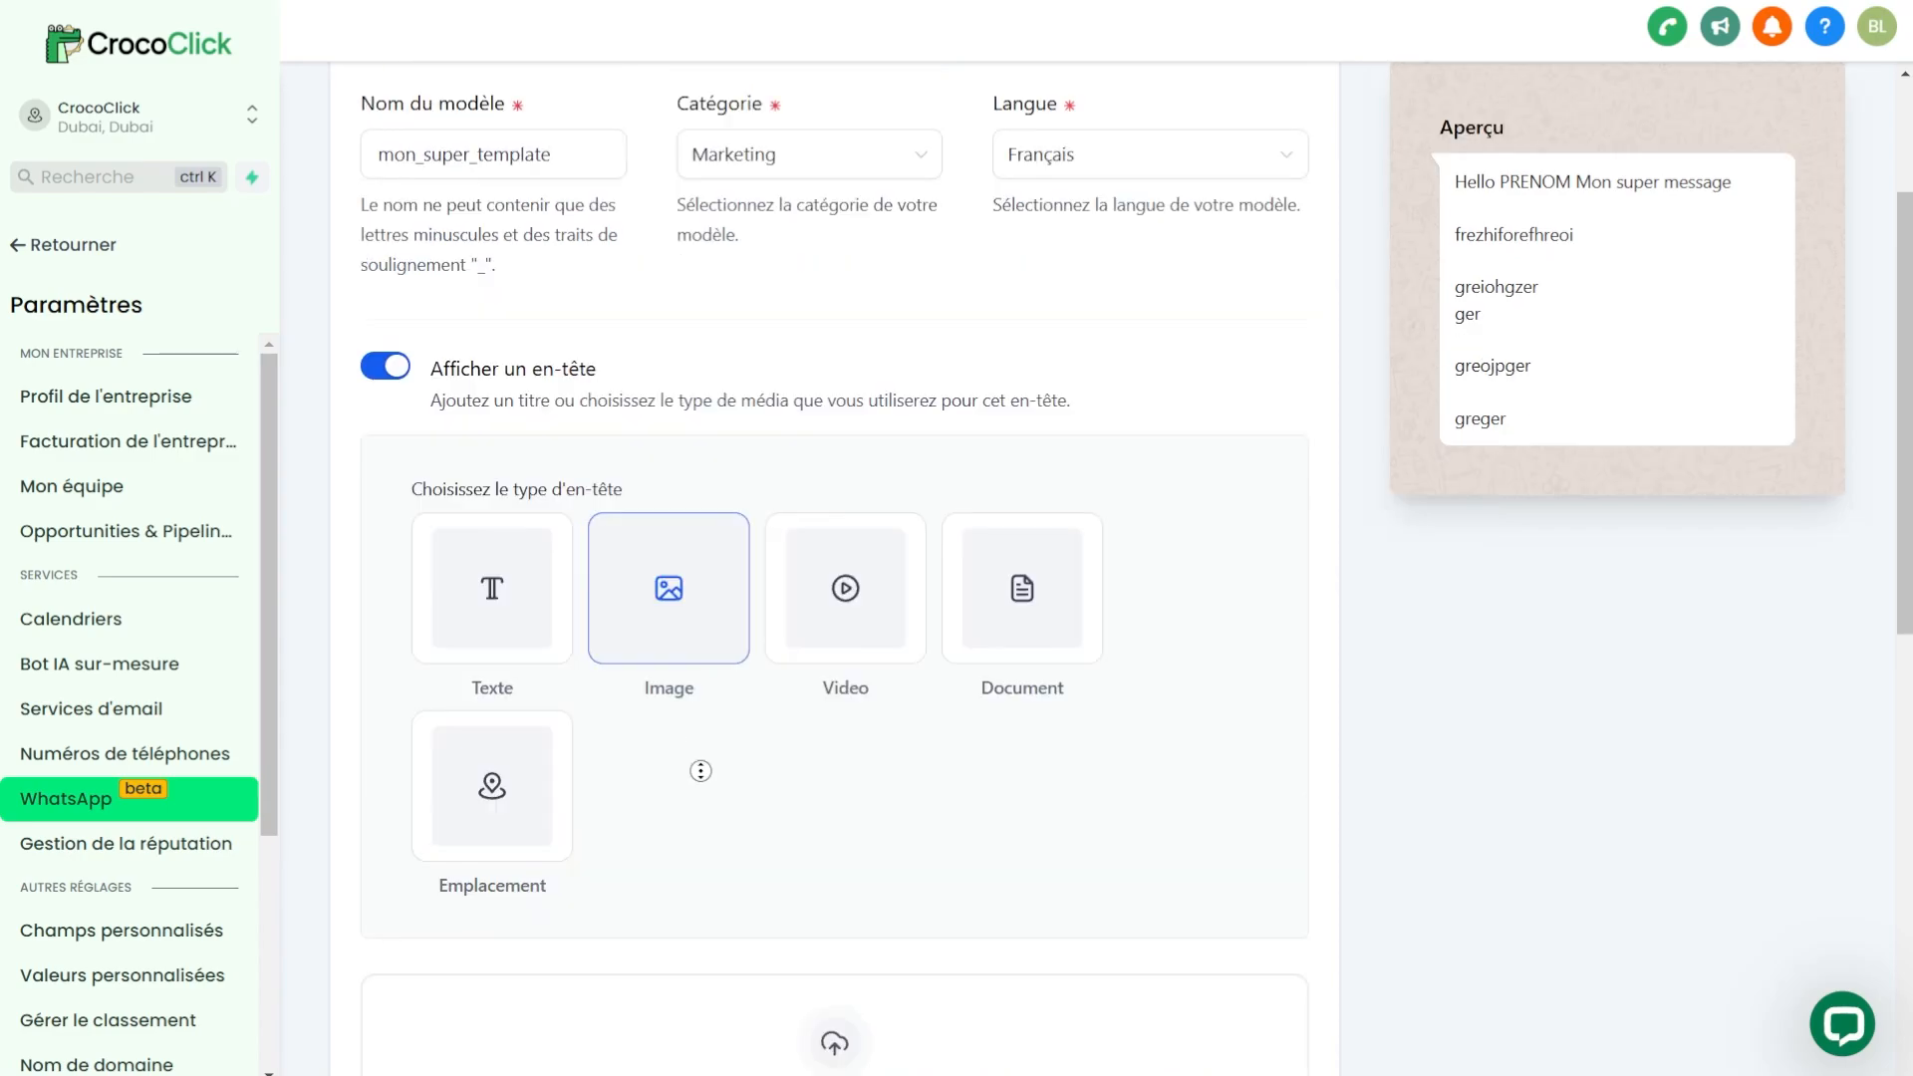
pyautogui.scroll(-2, 701, 770)
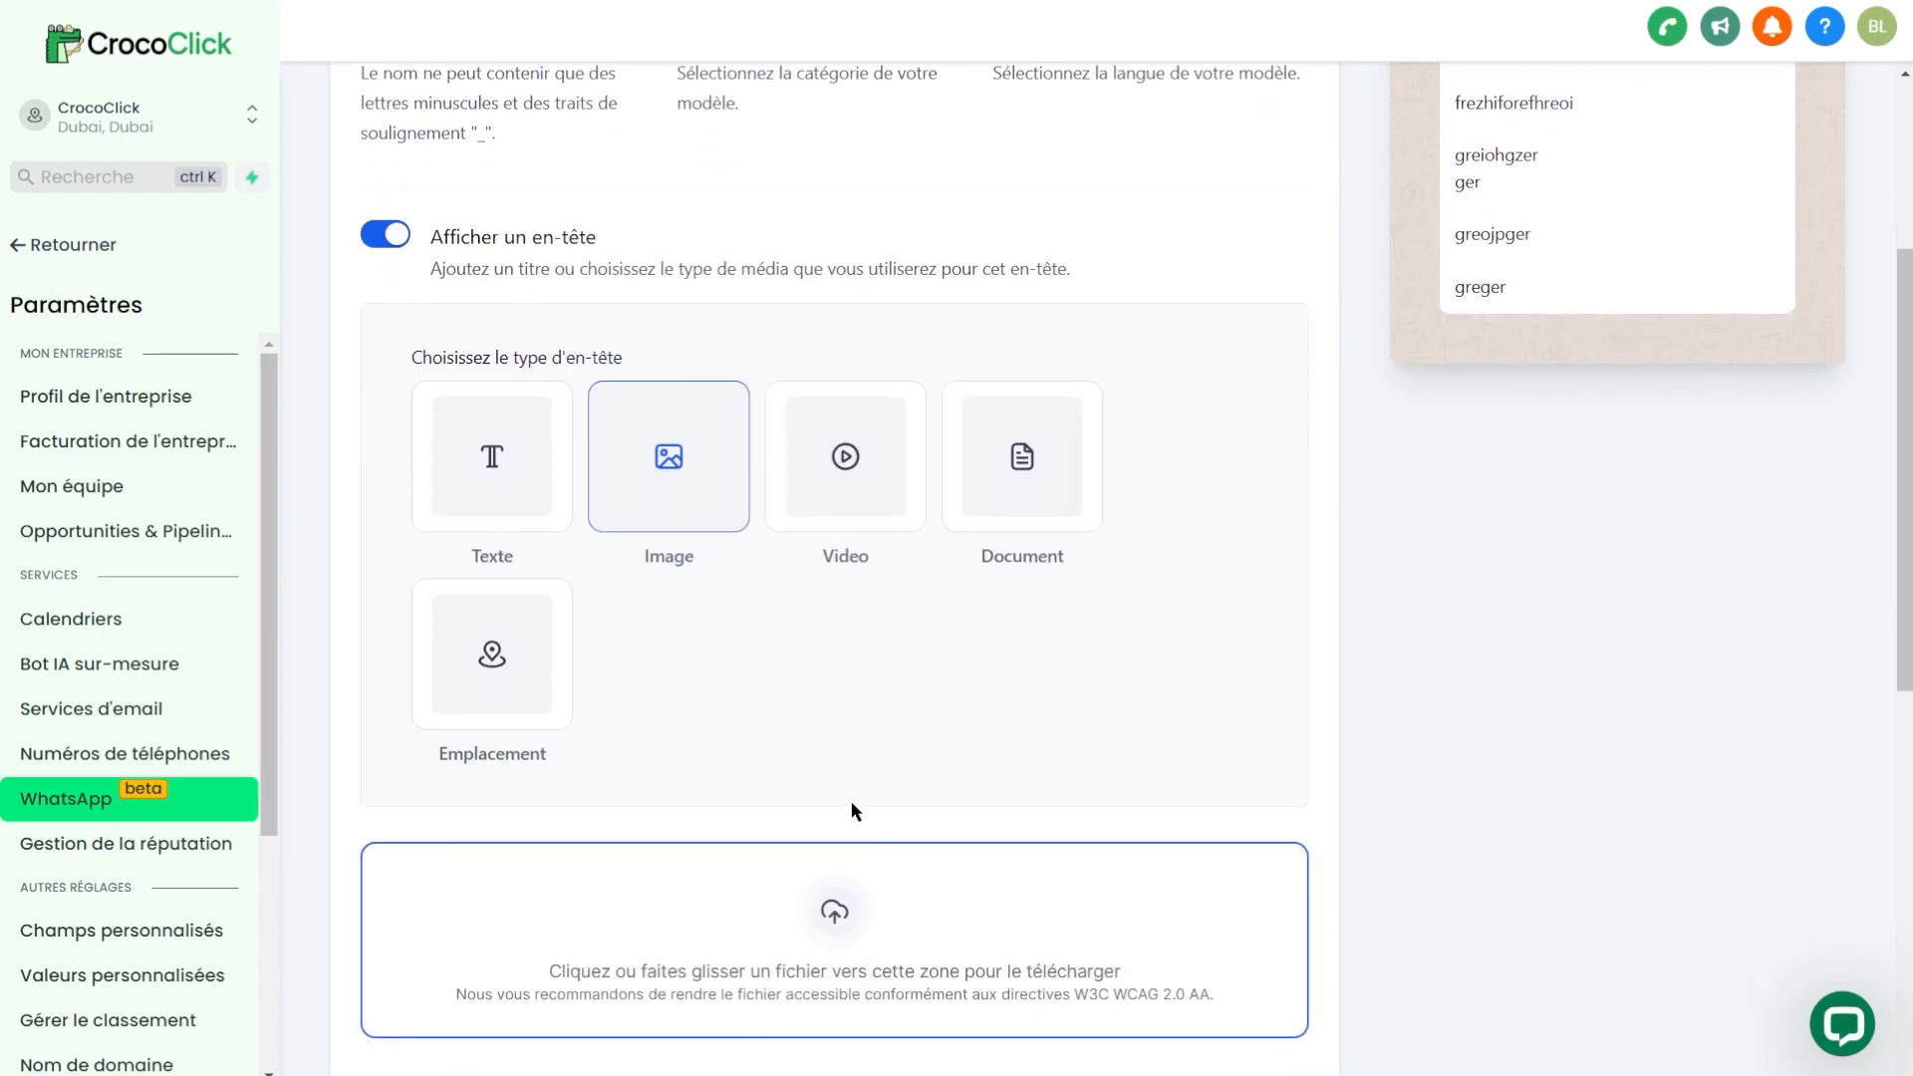
pyautogui.scroll(4, 803, 602)
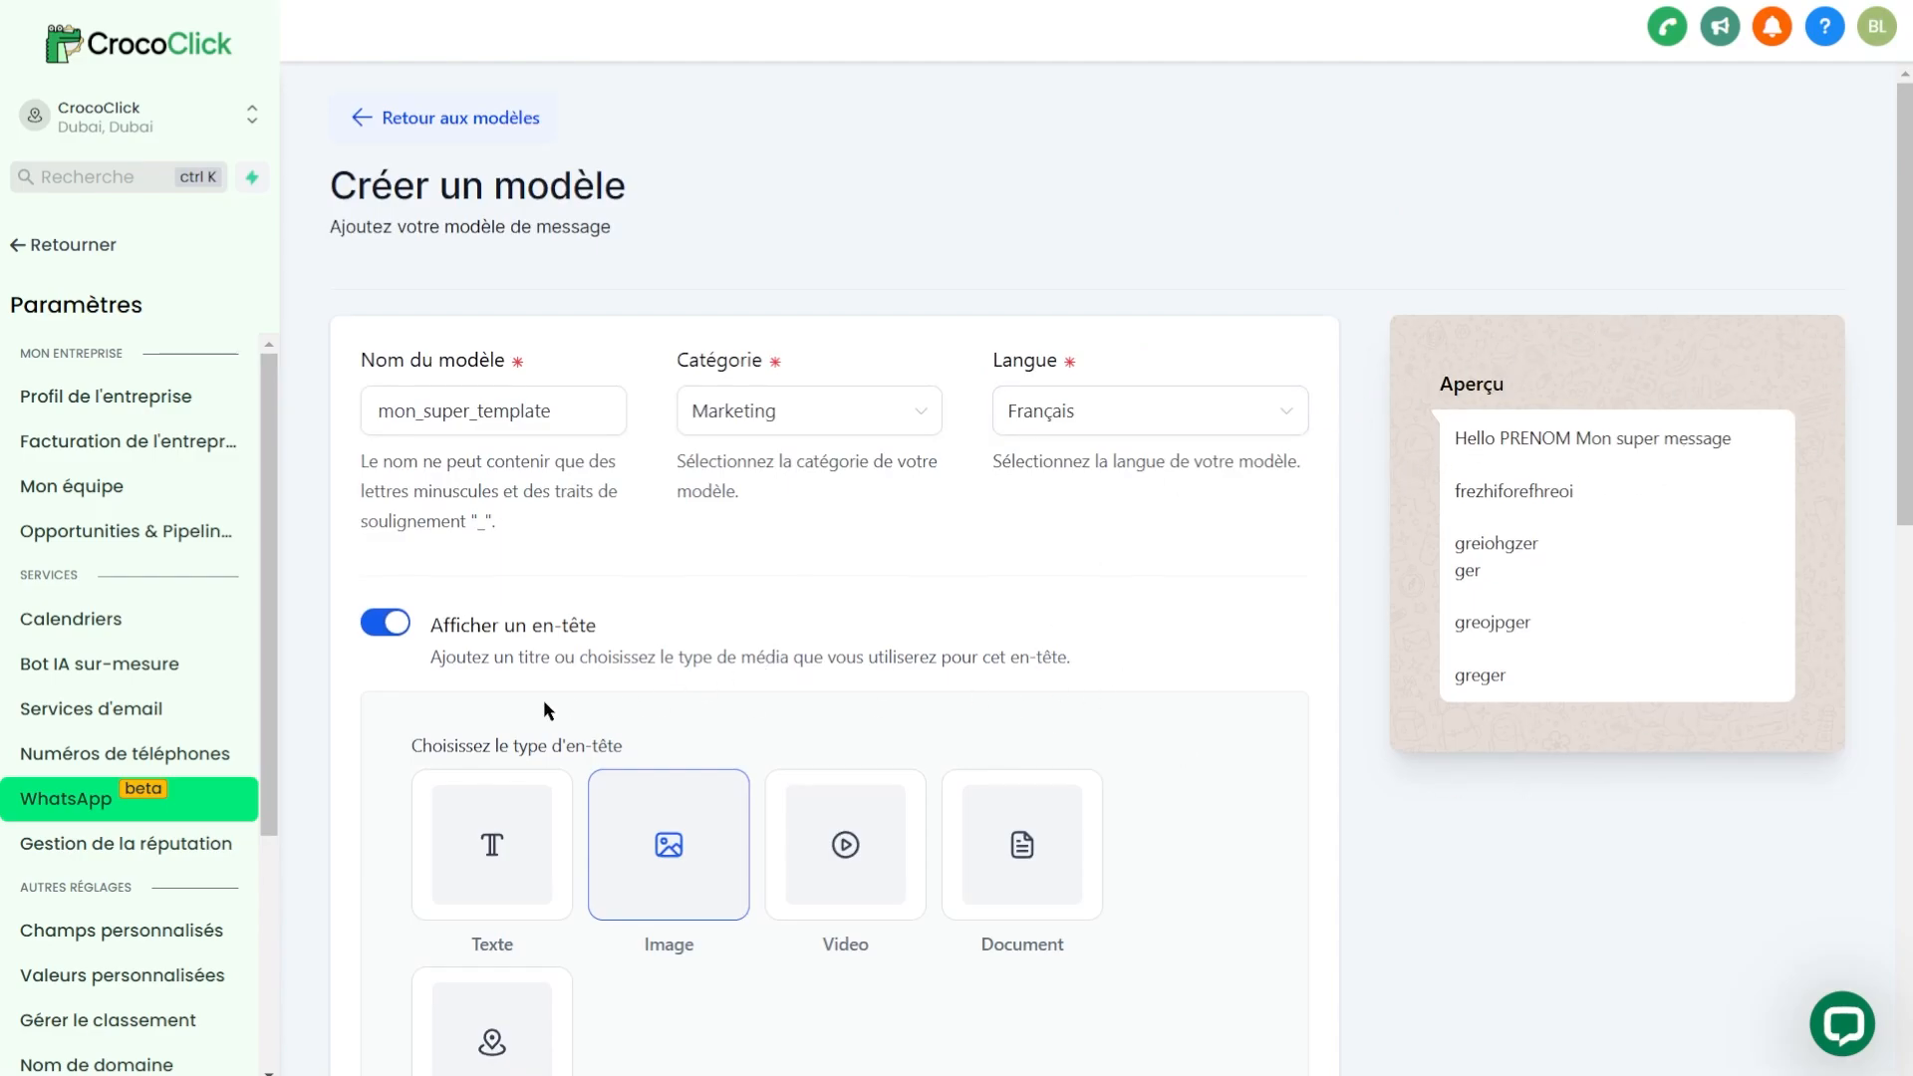
# - Turn the header off and type test footer 'fzefezfezfe' in Pied de page
pyautogui.click(375, 623)
pyautogui.scroll(-3, 747, 658)
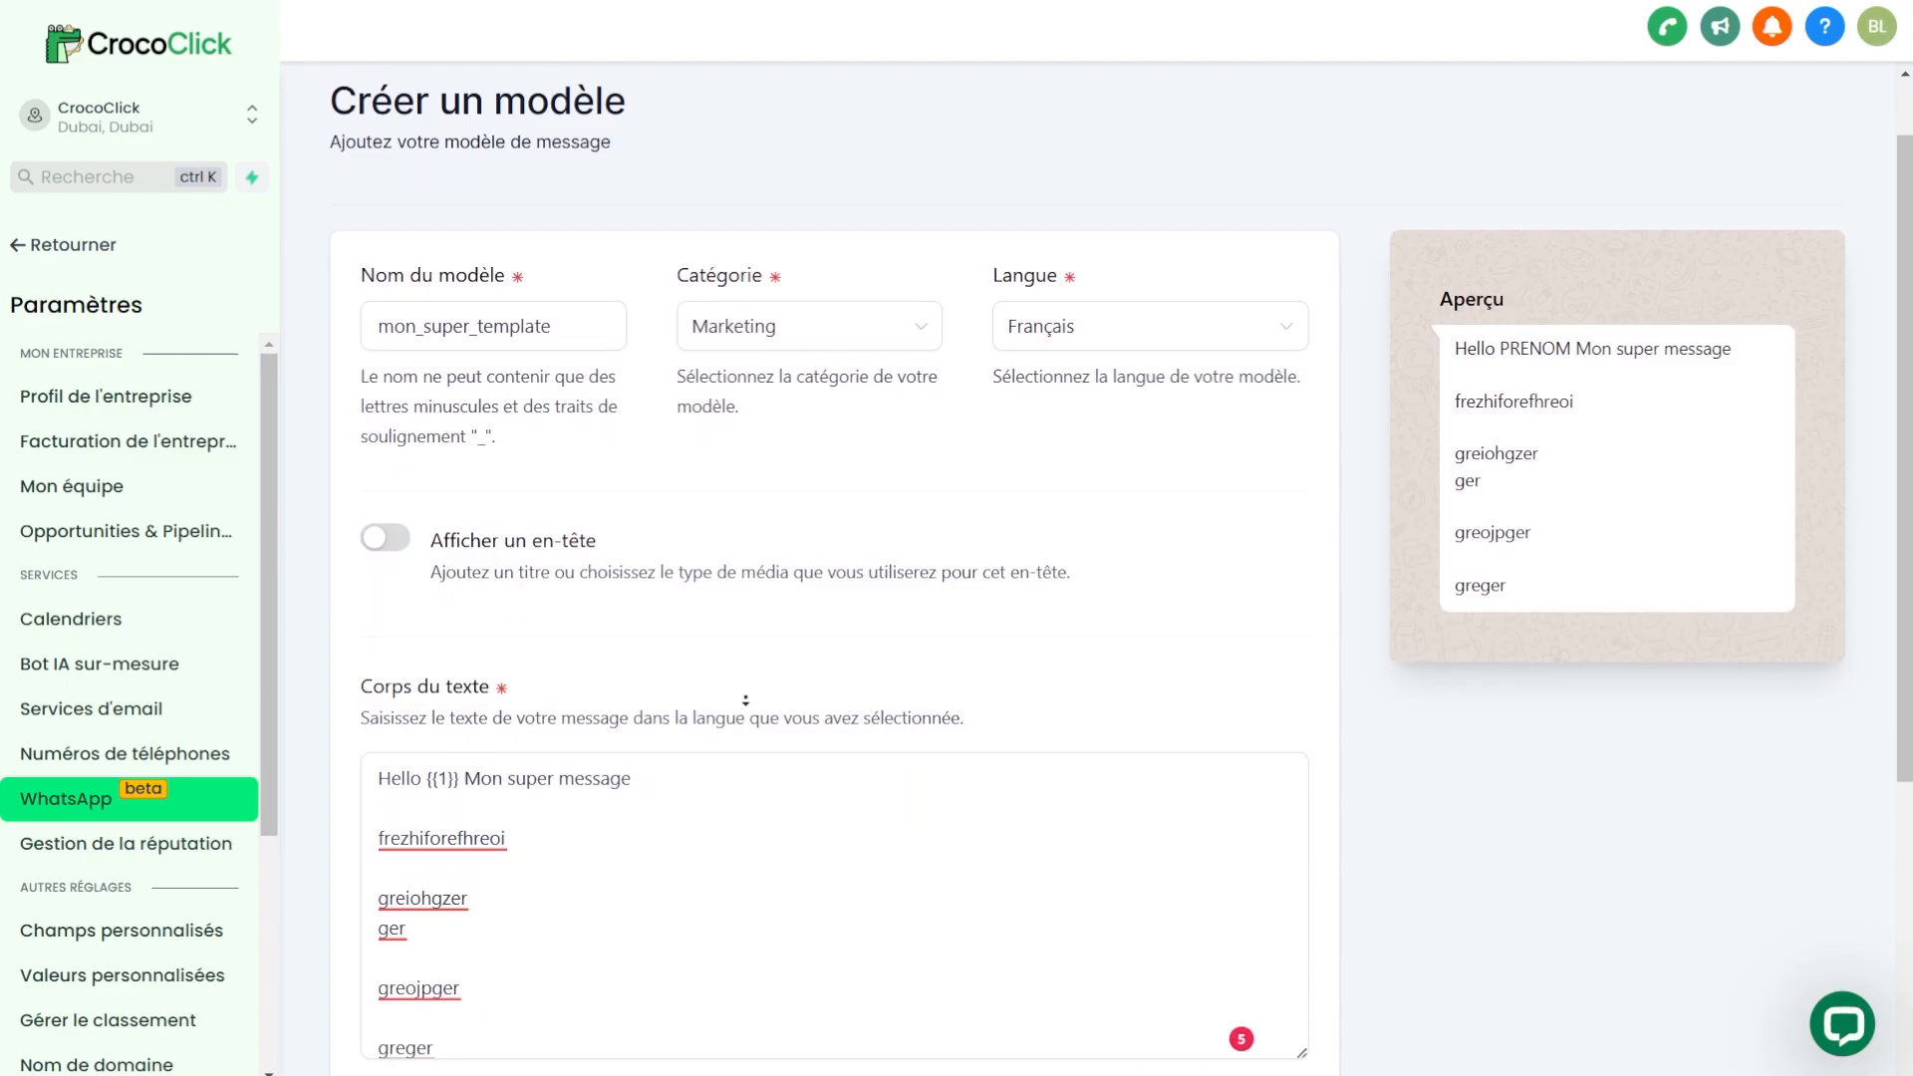
pyautogui.scroll(-3, 746, 701)
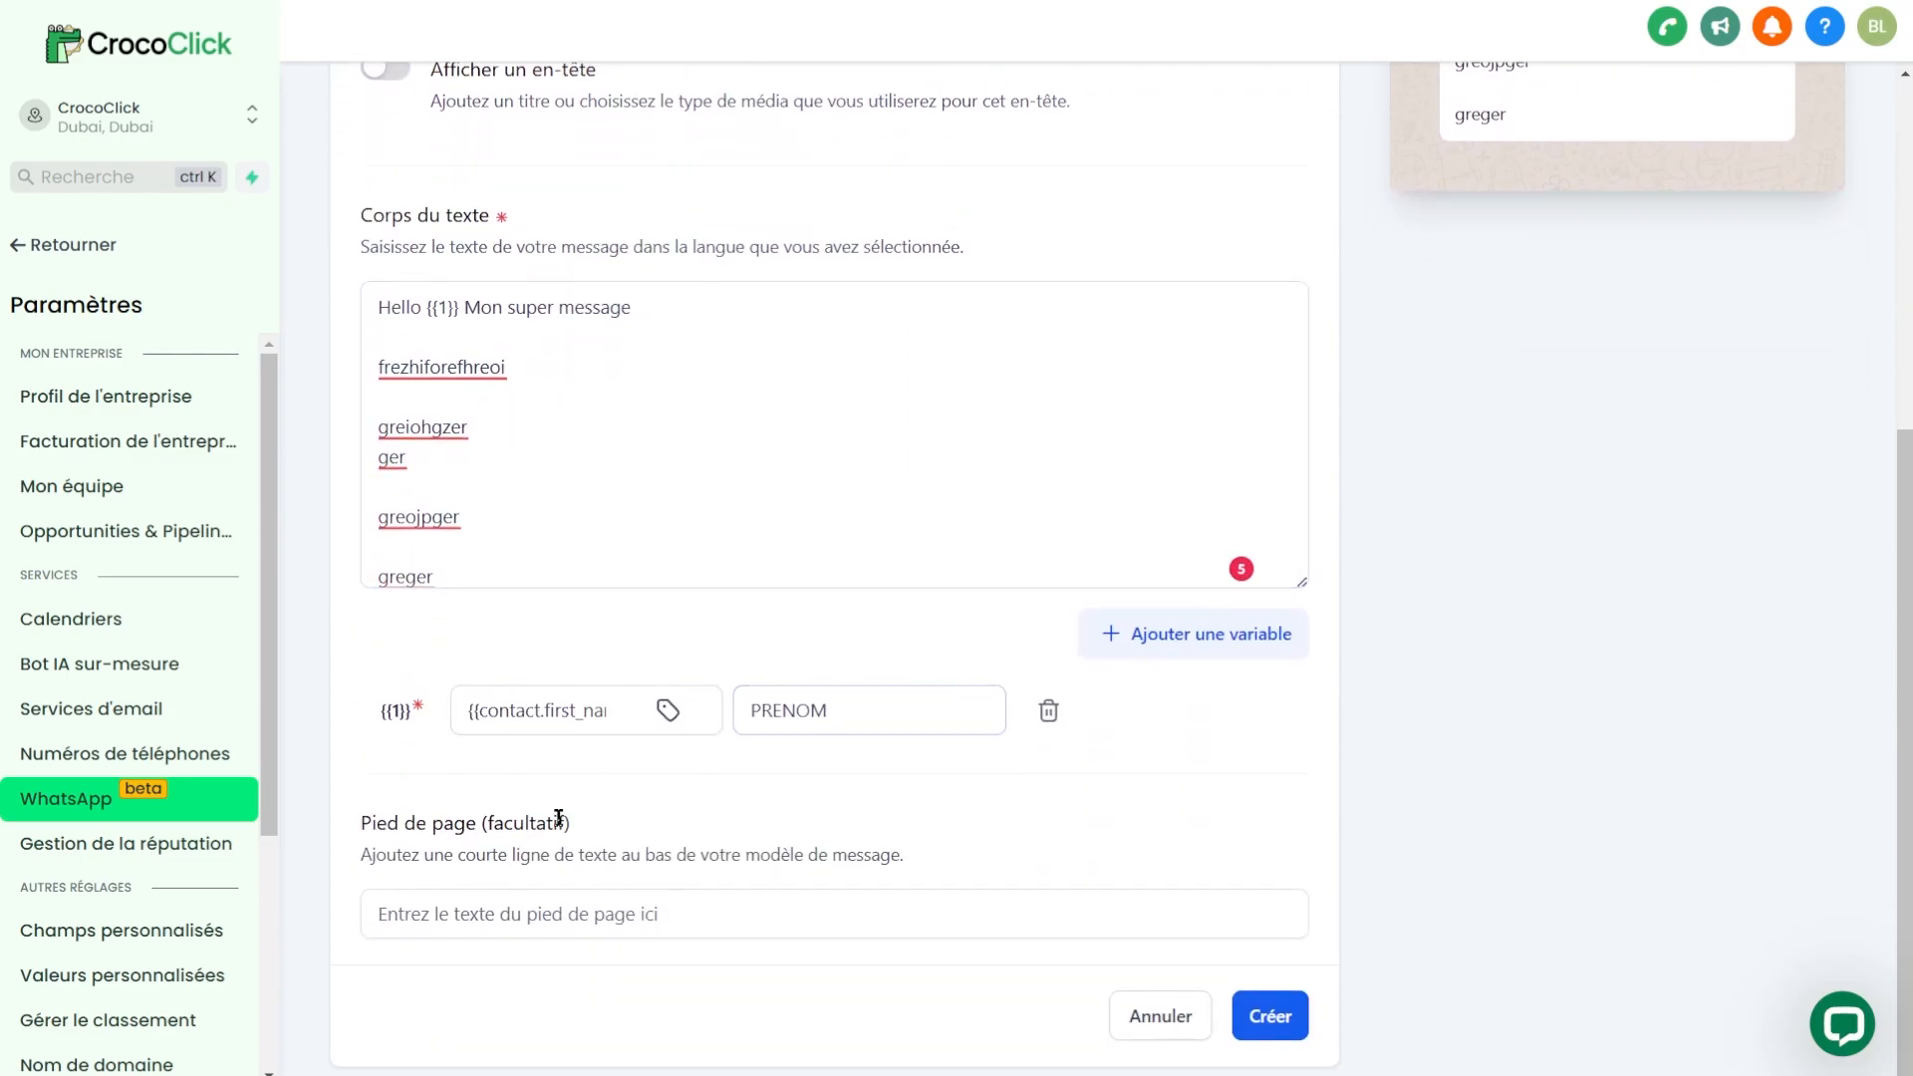
pyautogui.click(496, 922)
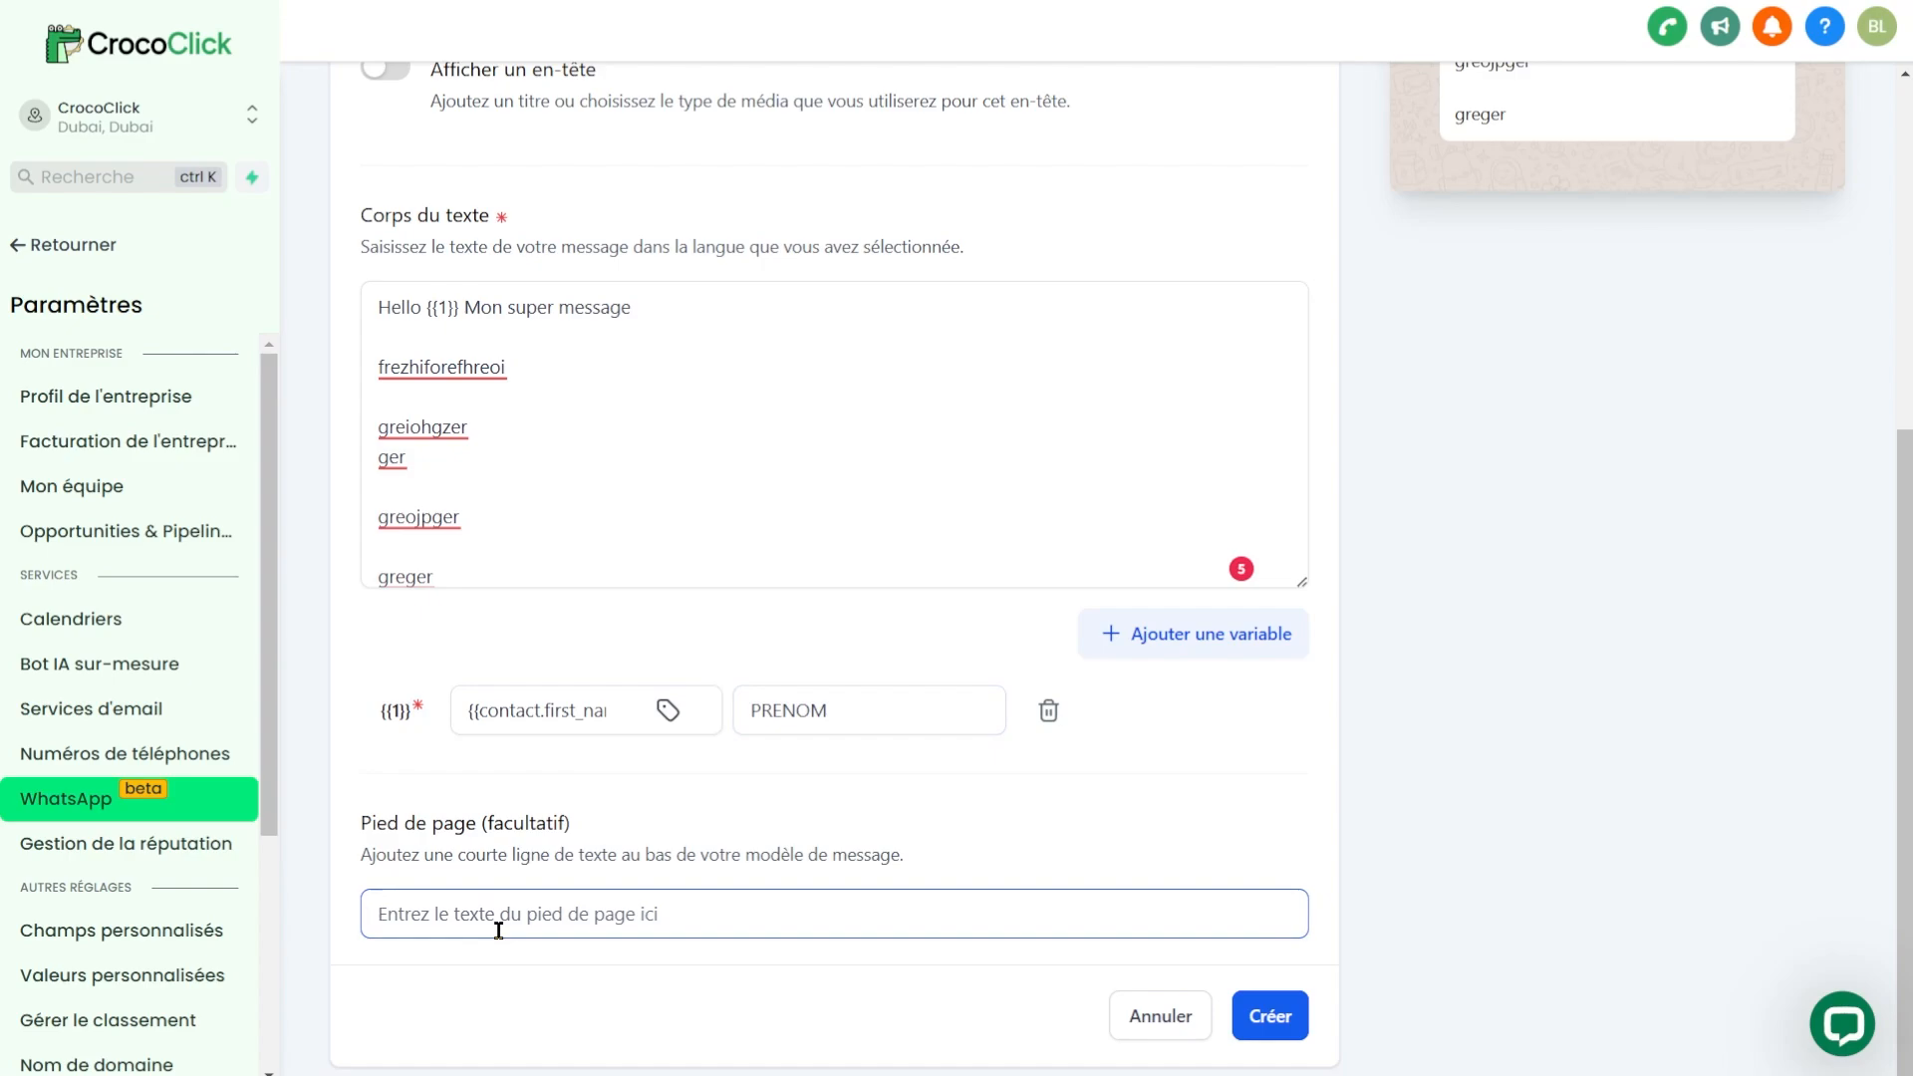
pyautogui.write('fzefezfezfe')
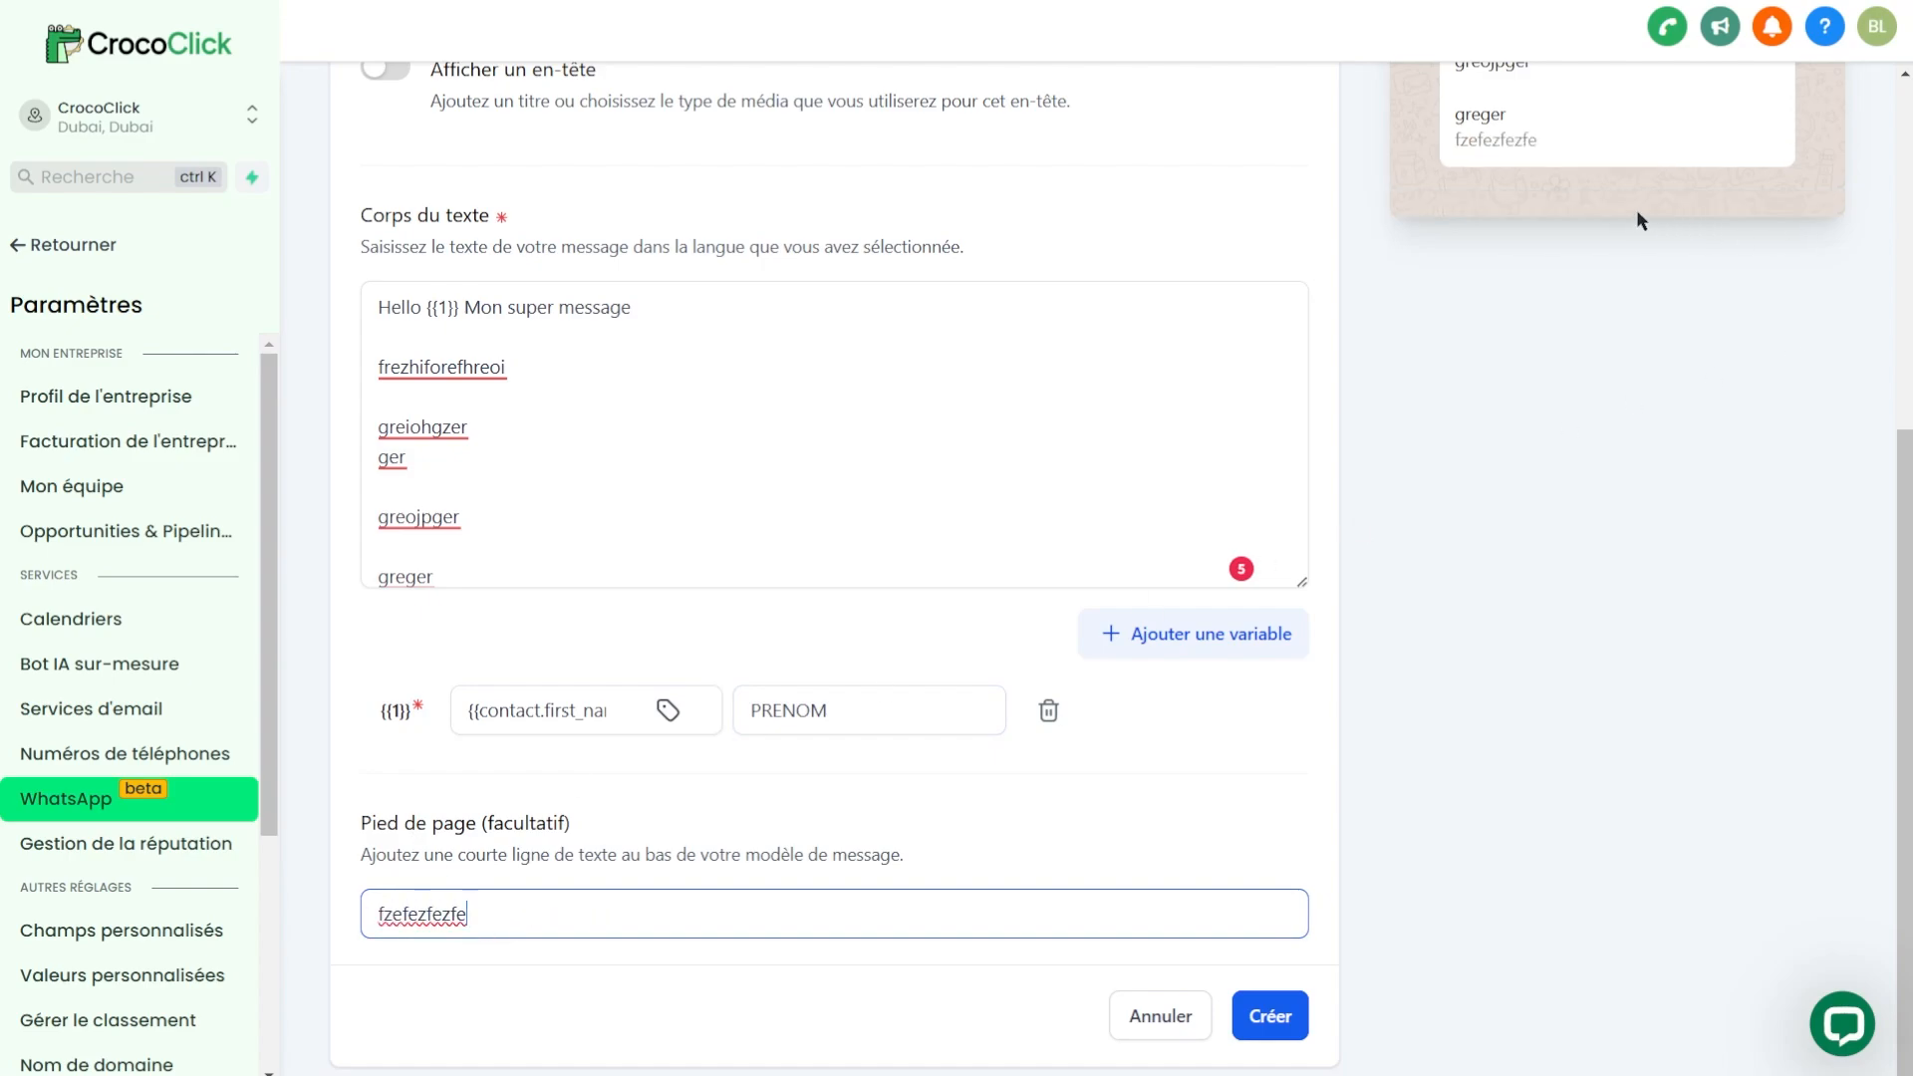
# - Delete the test footer text, leaving the footer empty
pyautogui.scroll(5, 1641, 220)
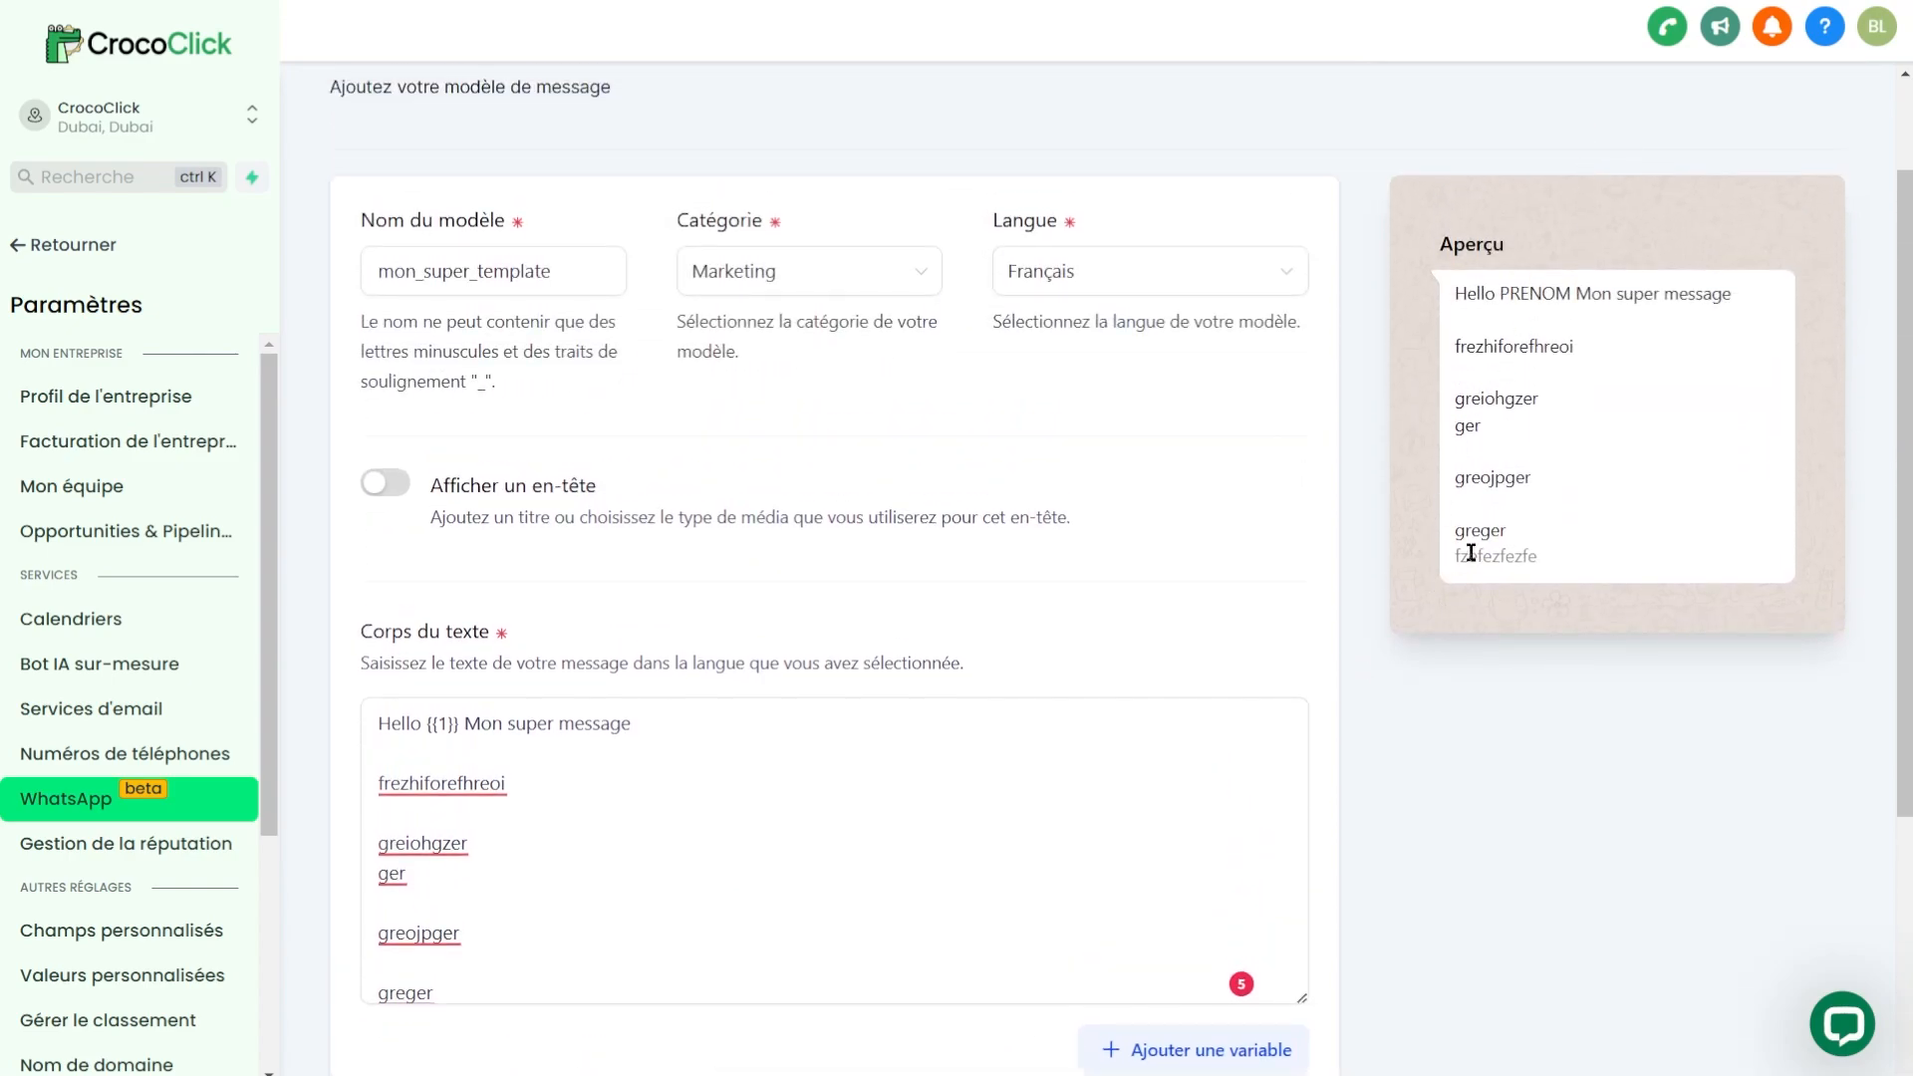
pyautogui.moveTo(1471, 553); pyautogui.dragTo(1531, 550)
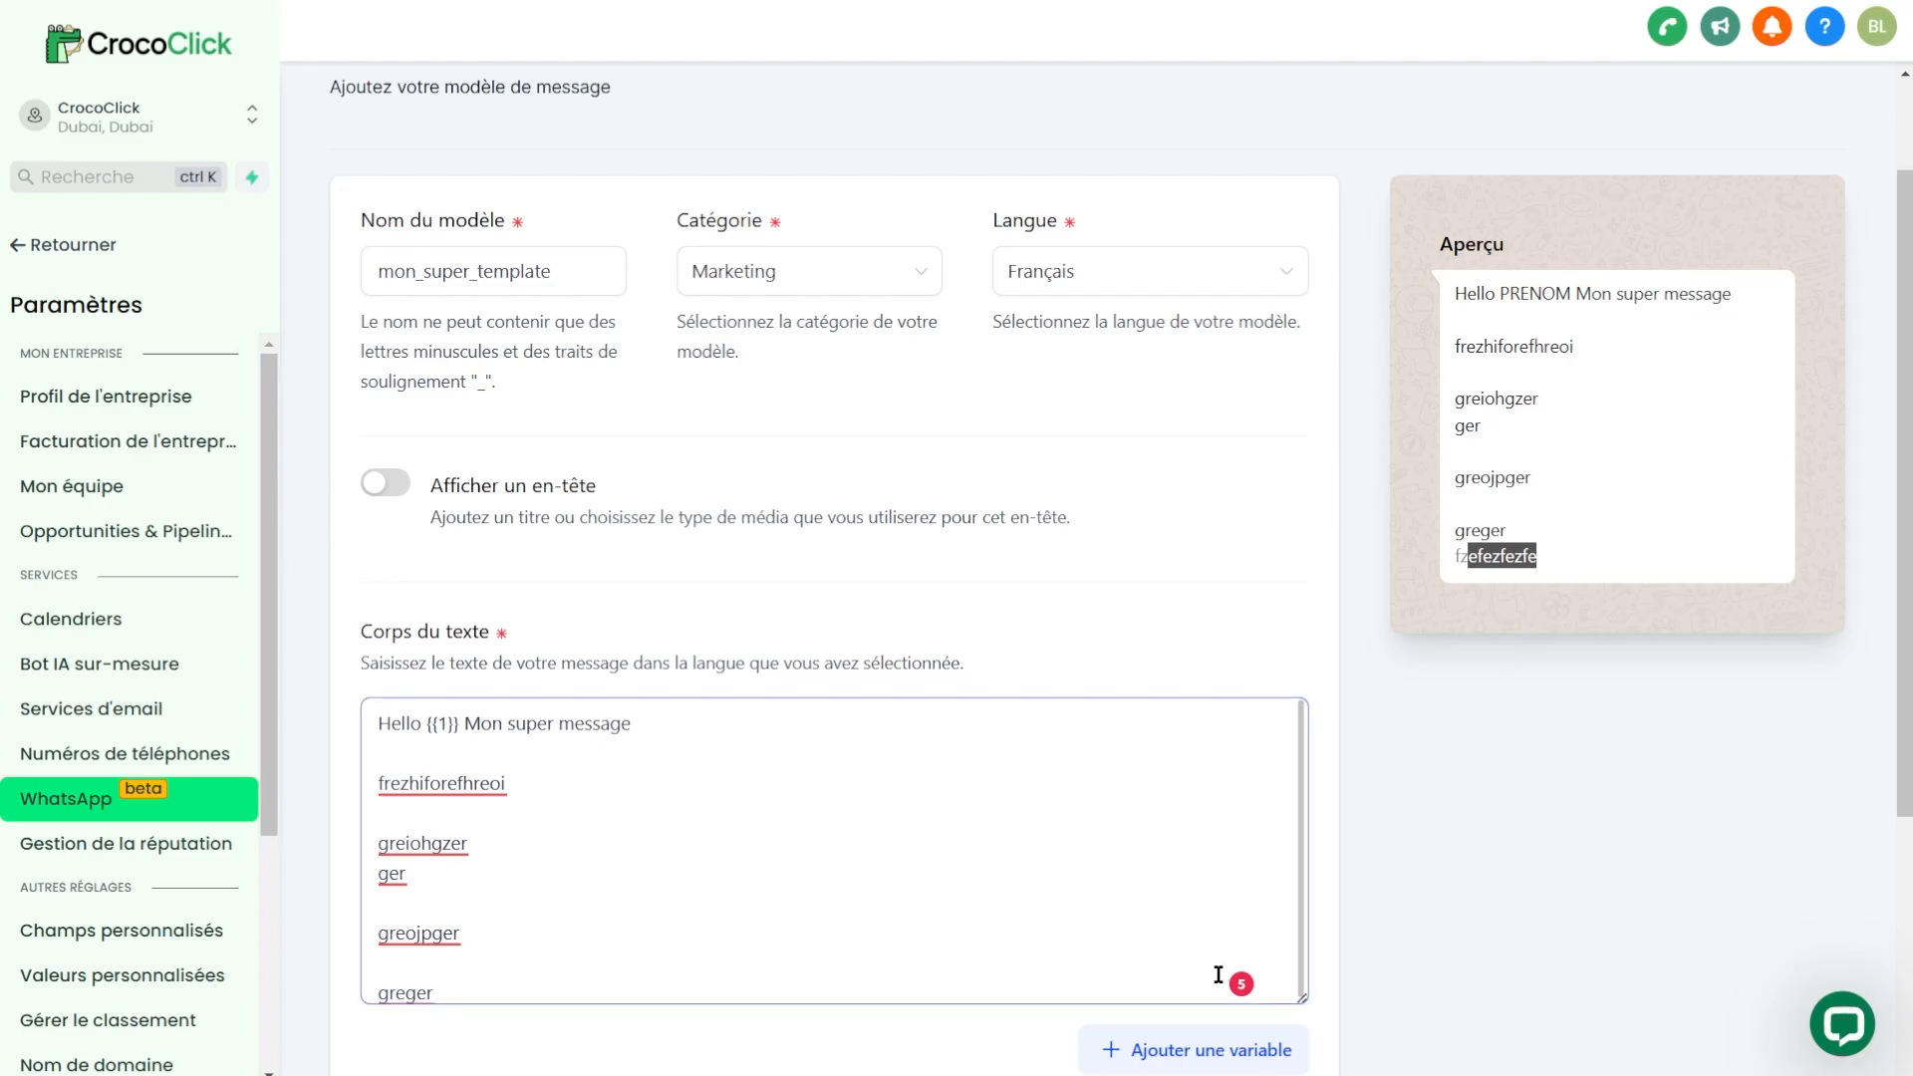
pyautogui.click(1317, 594)
pyautogui.scroll(-4, 1318, 594)
pyautogui.doubleClick(514, 912)
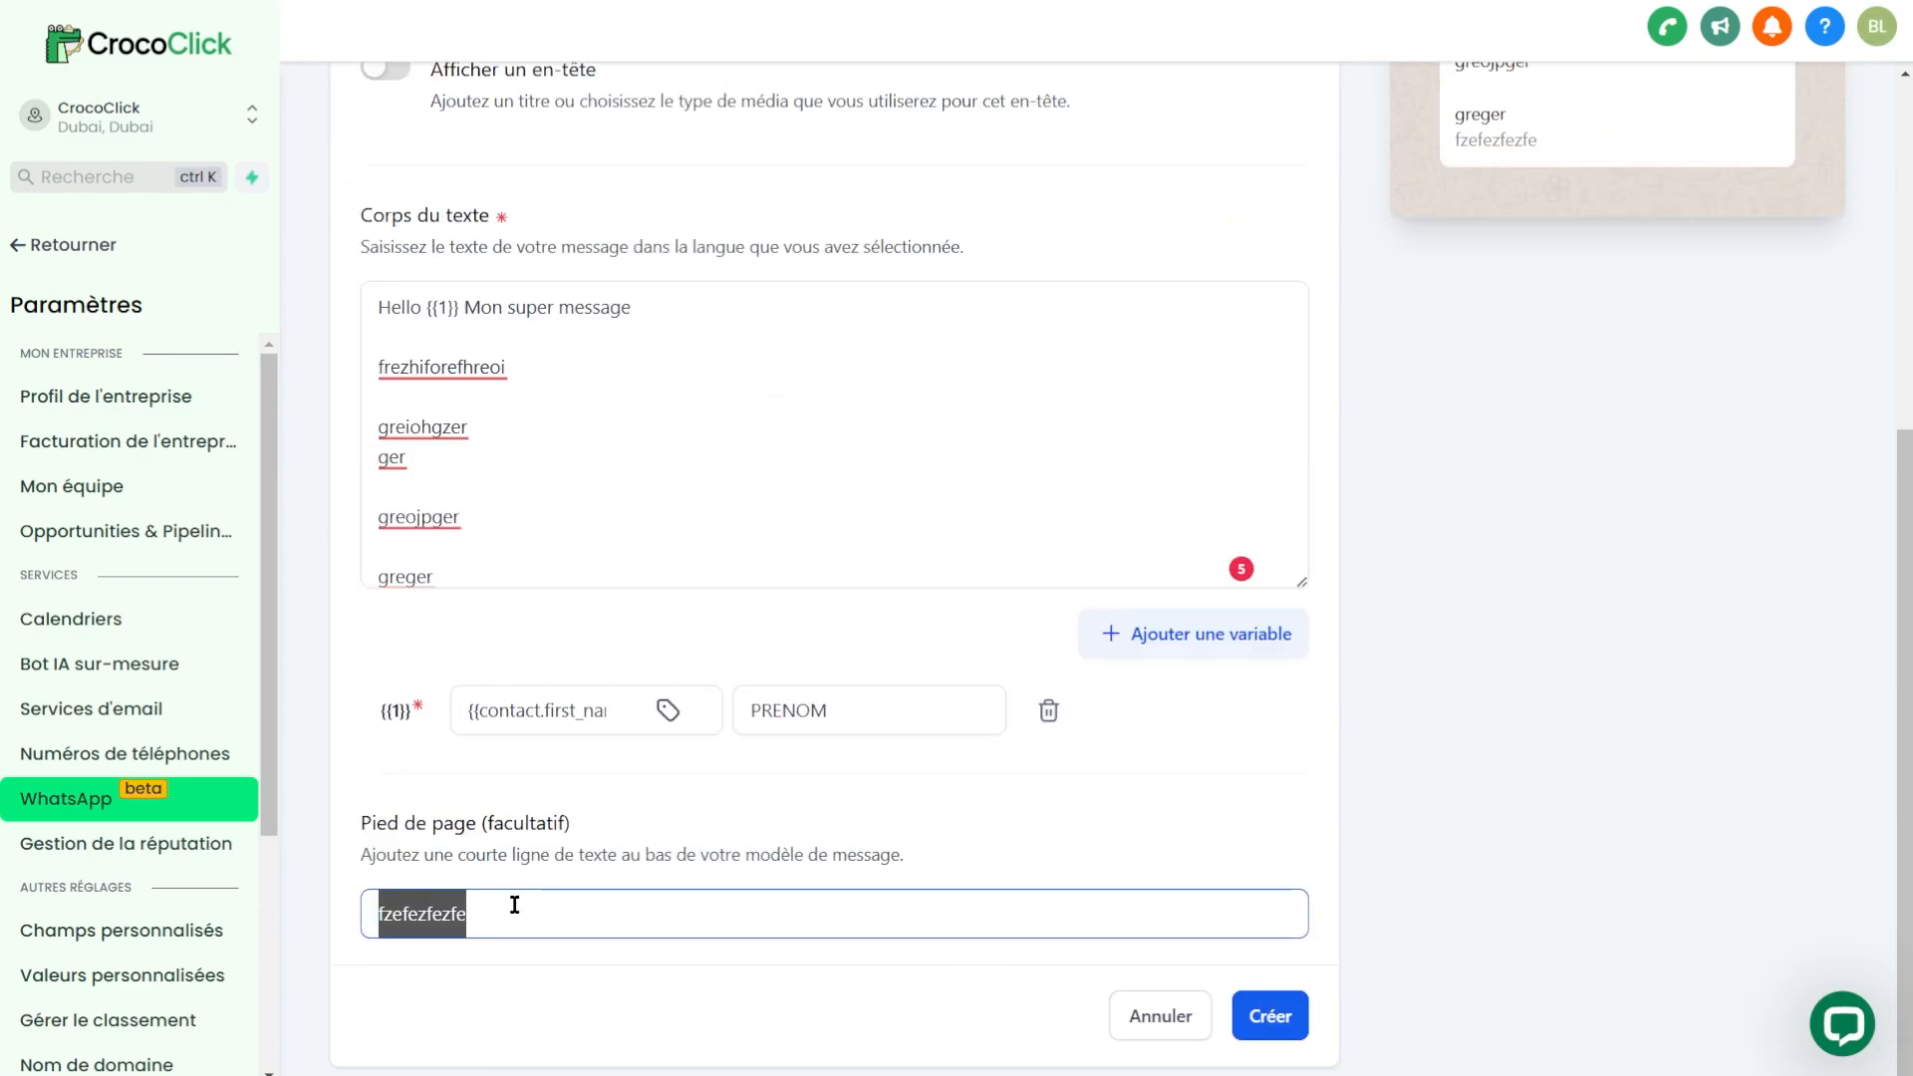
pyautogui.press('BackSpace')
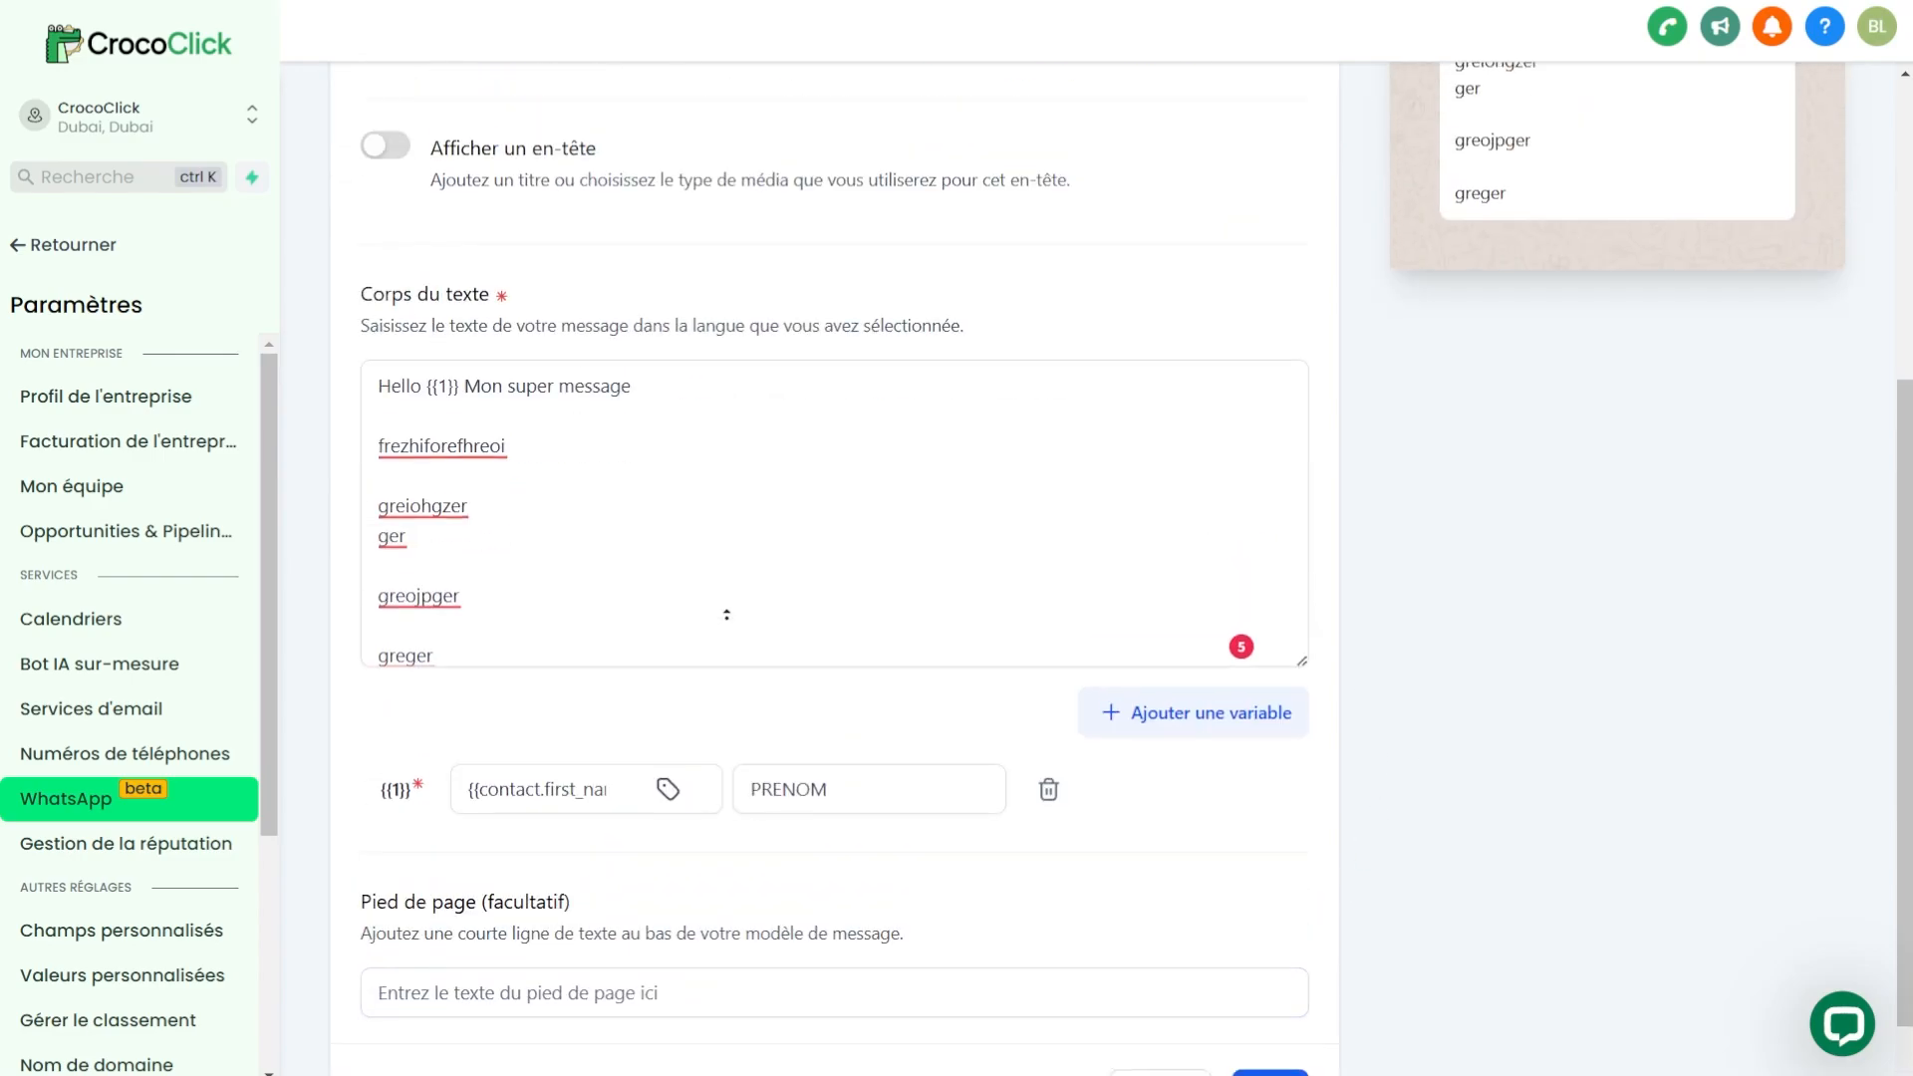
pyautogui.scroll(5, 544, 869)
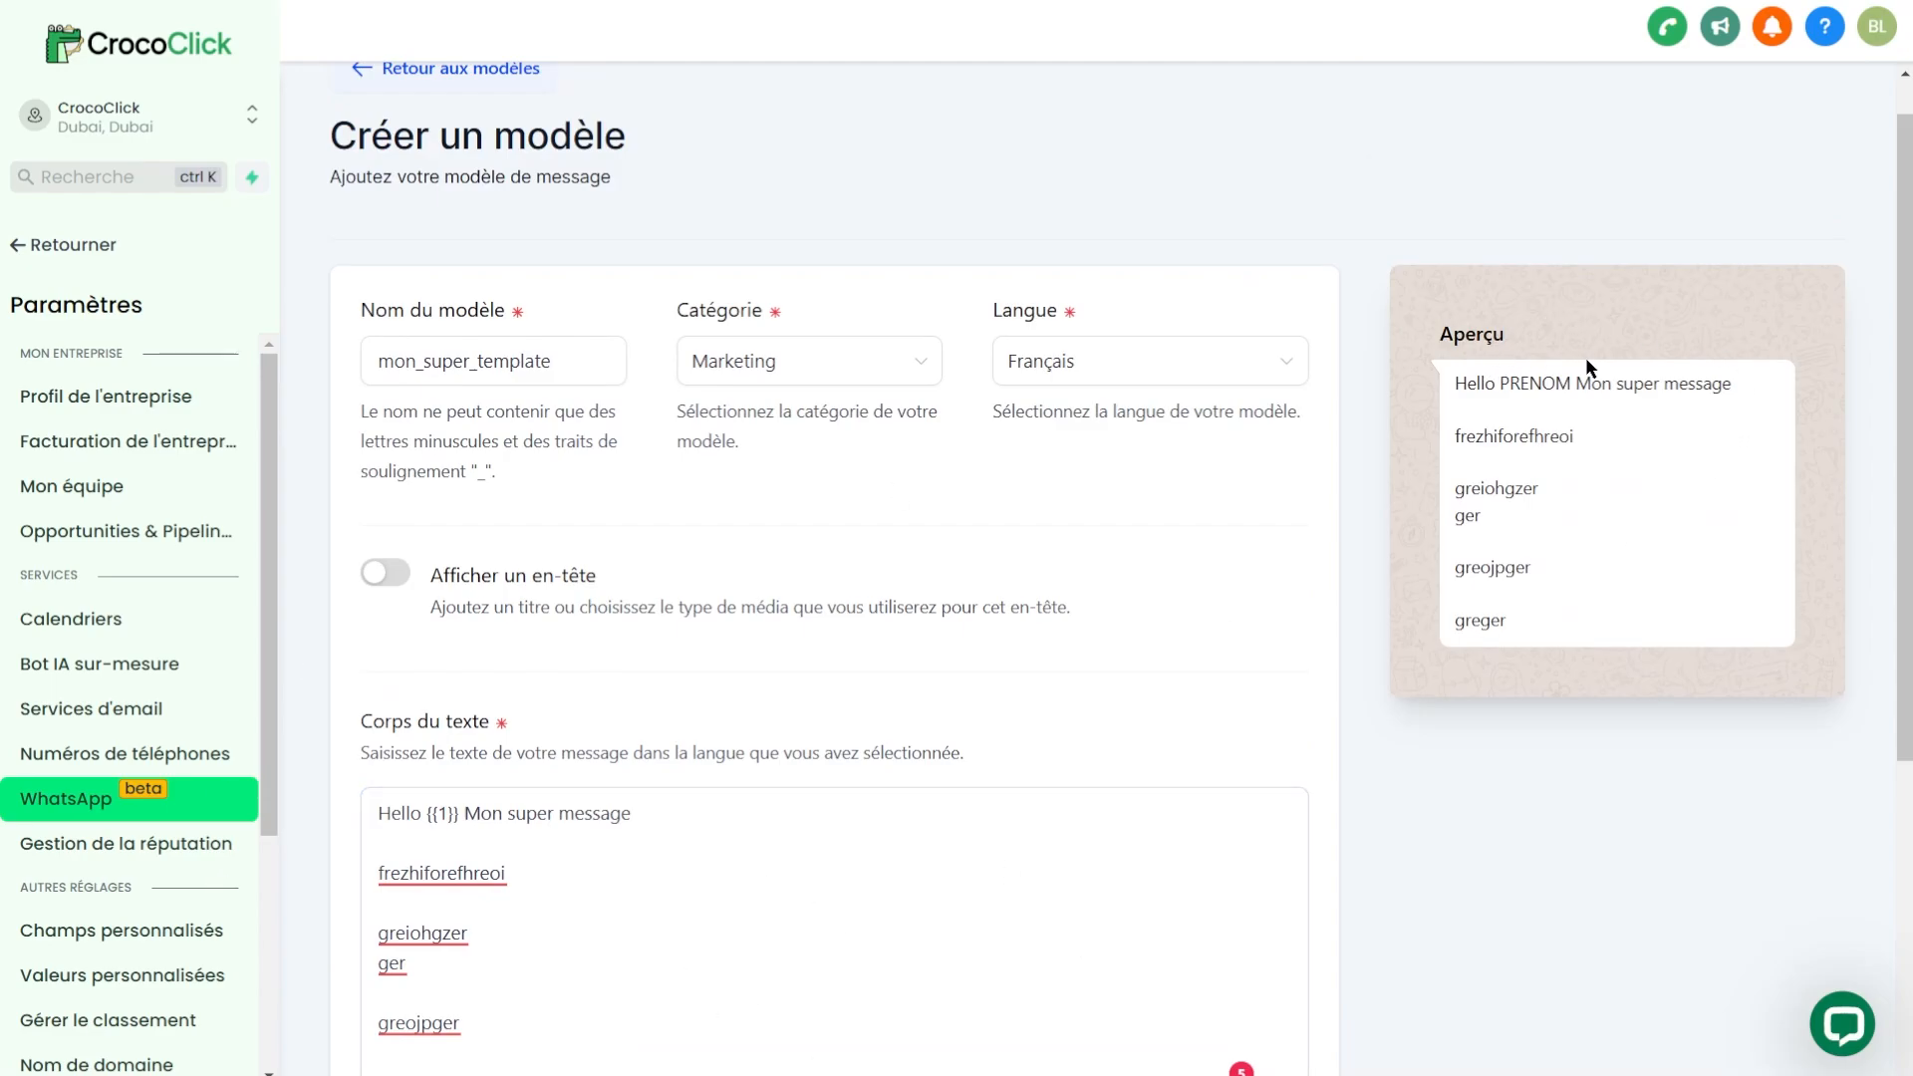
pyautogui.click(383, 572)
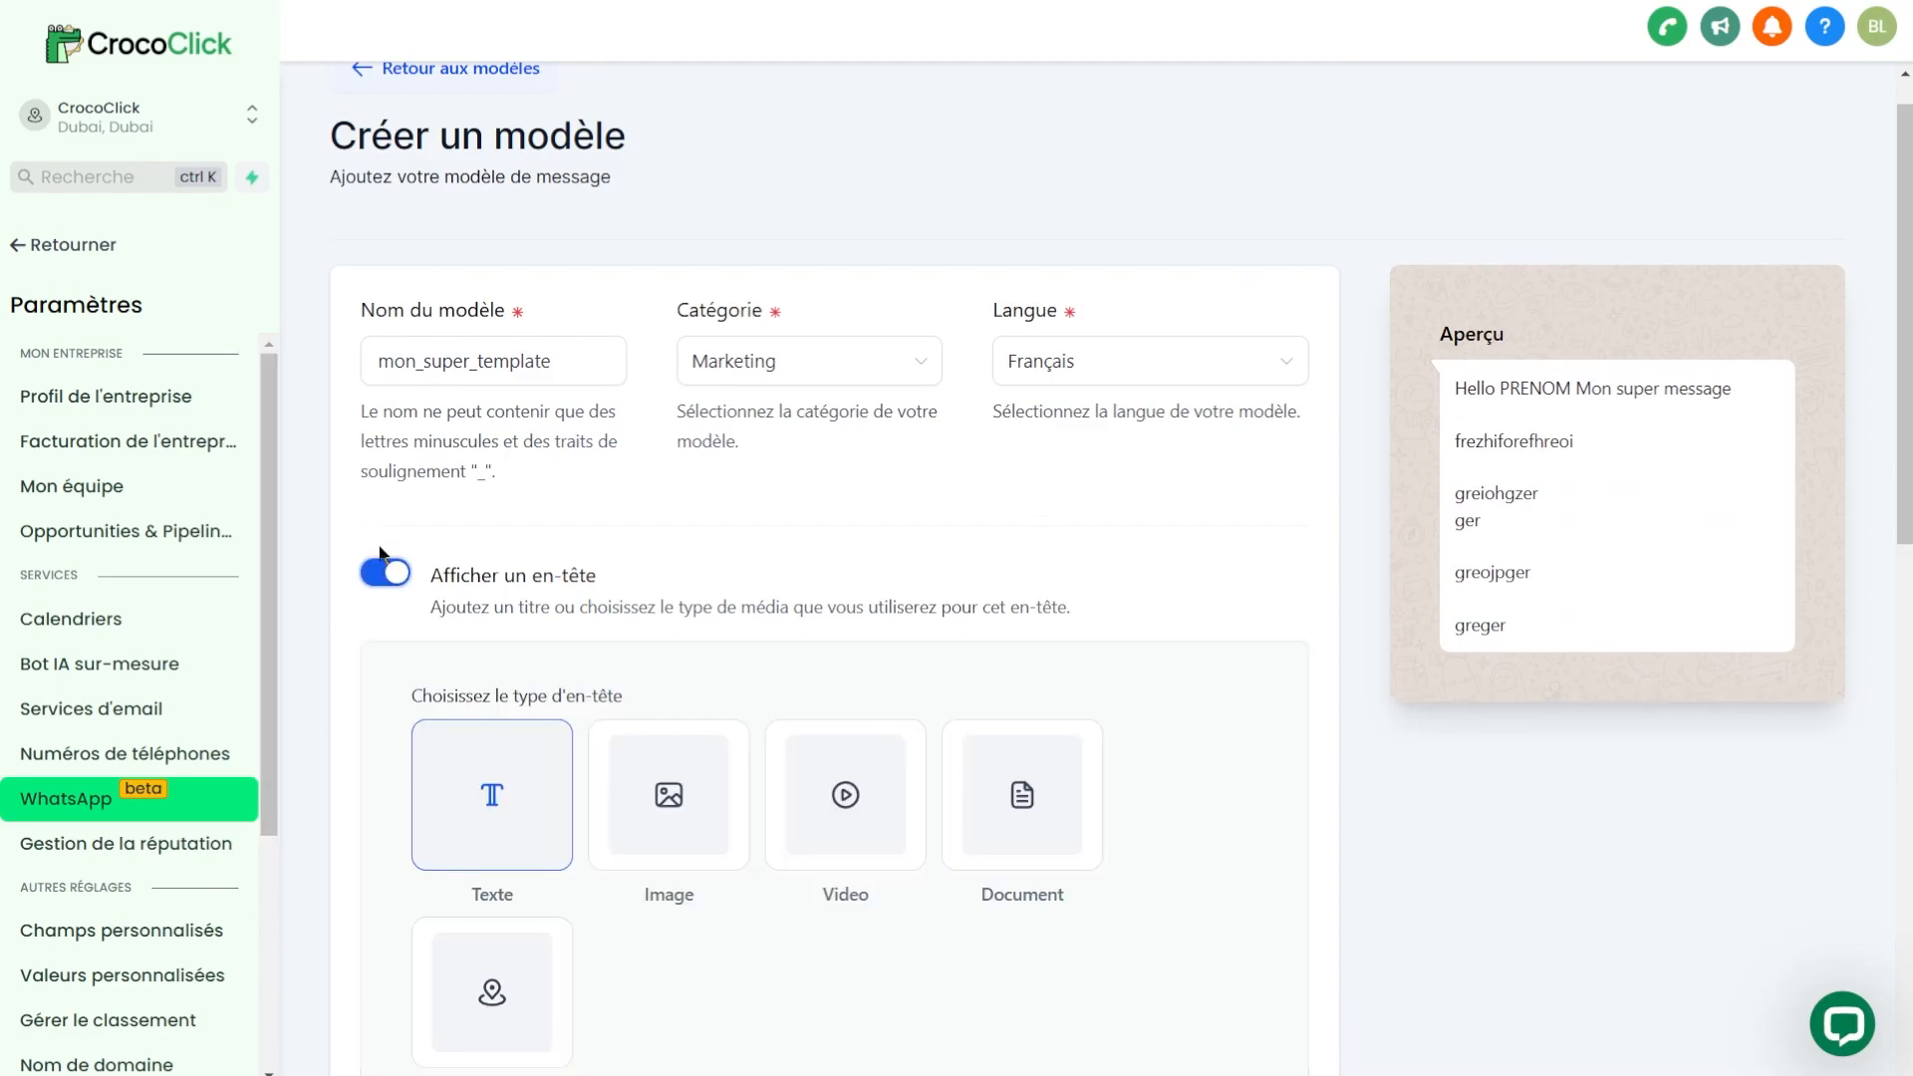
pyautogui.click(382, 572)
pyautogui.scroll(-2, 542, 632)
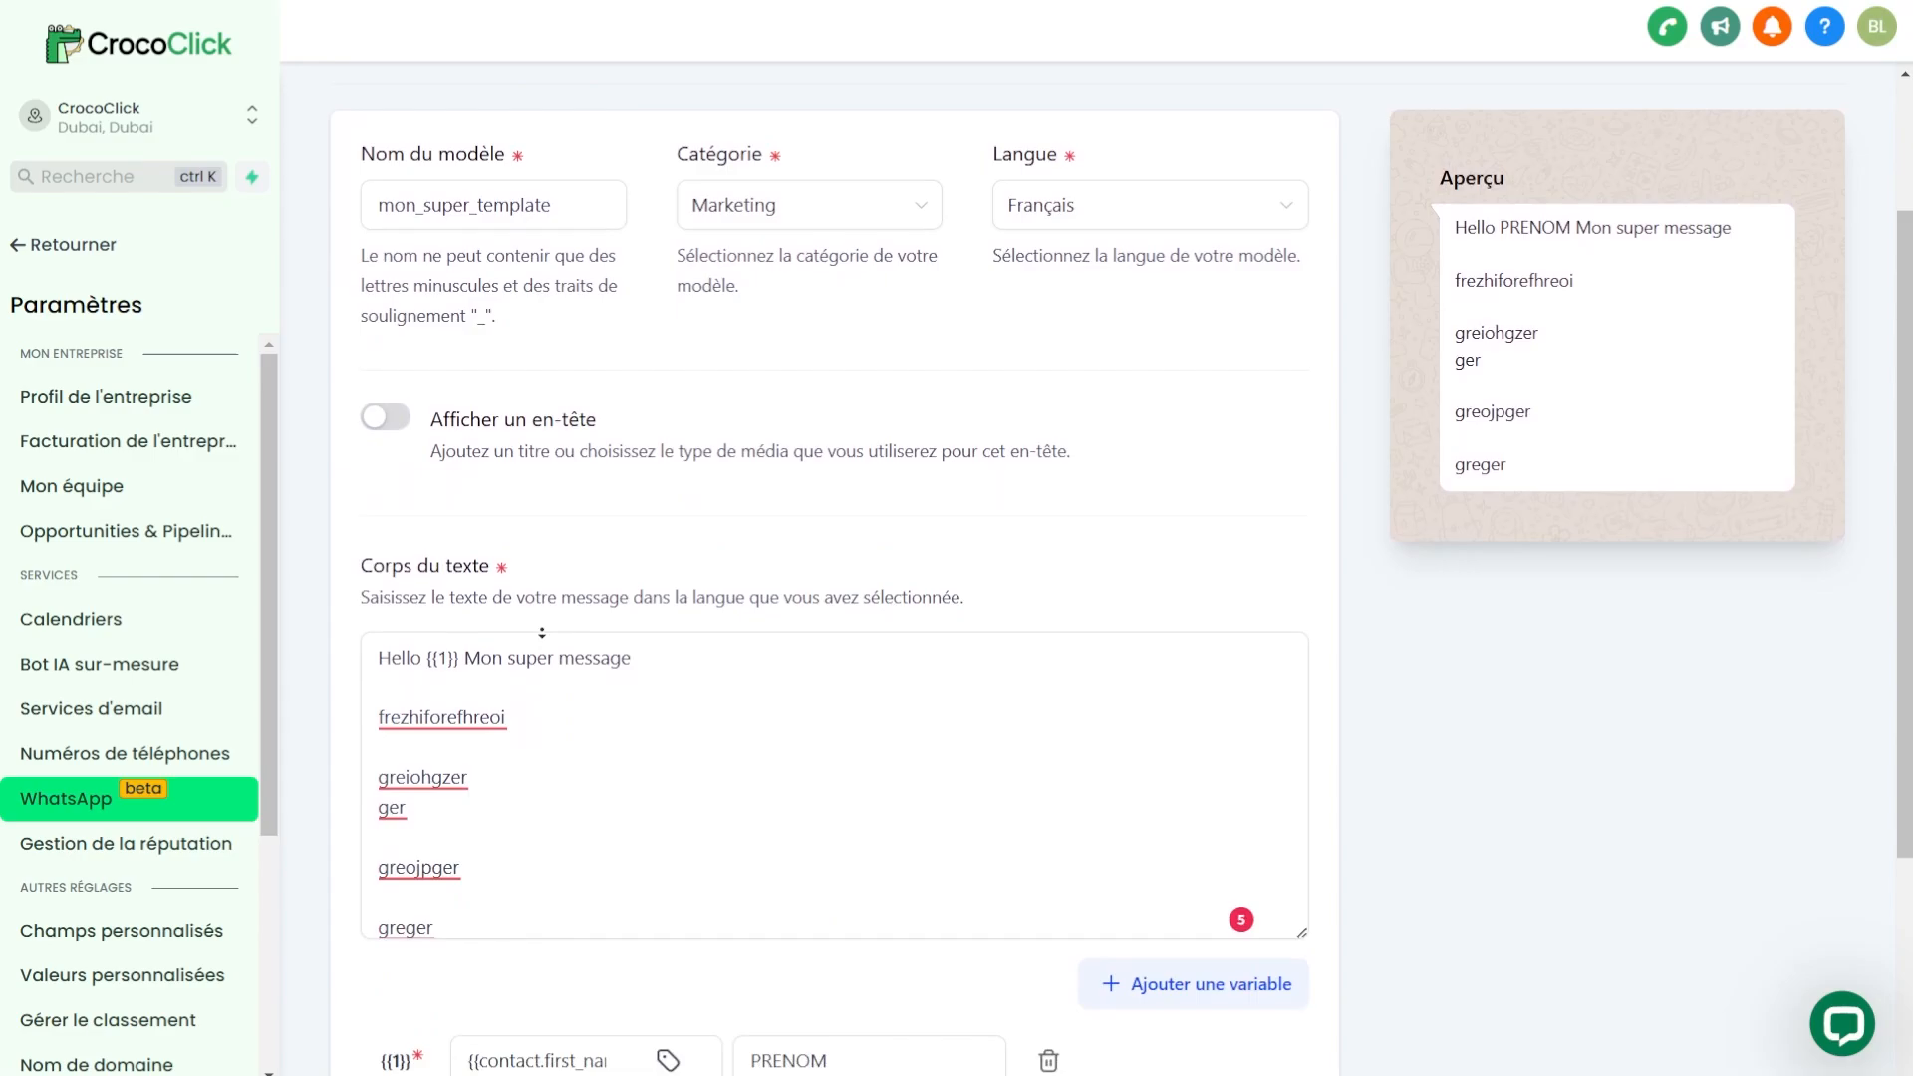
pyautogui.scroll(-4, 542, 632)
pyautogui.click(453, 925)
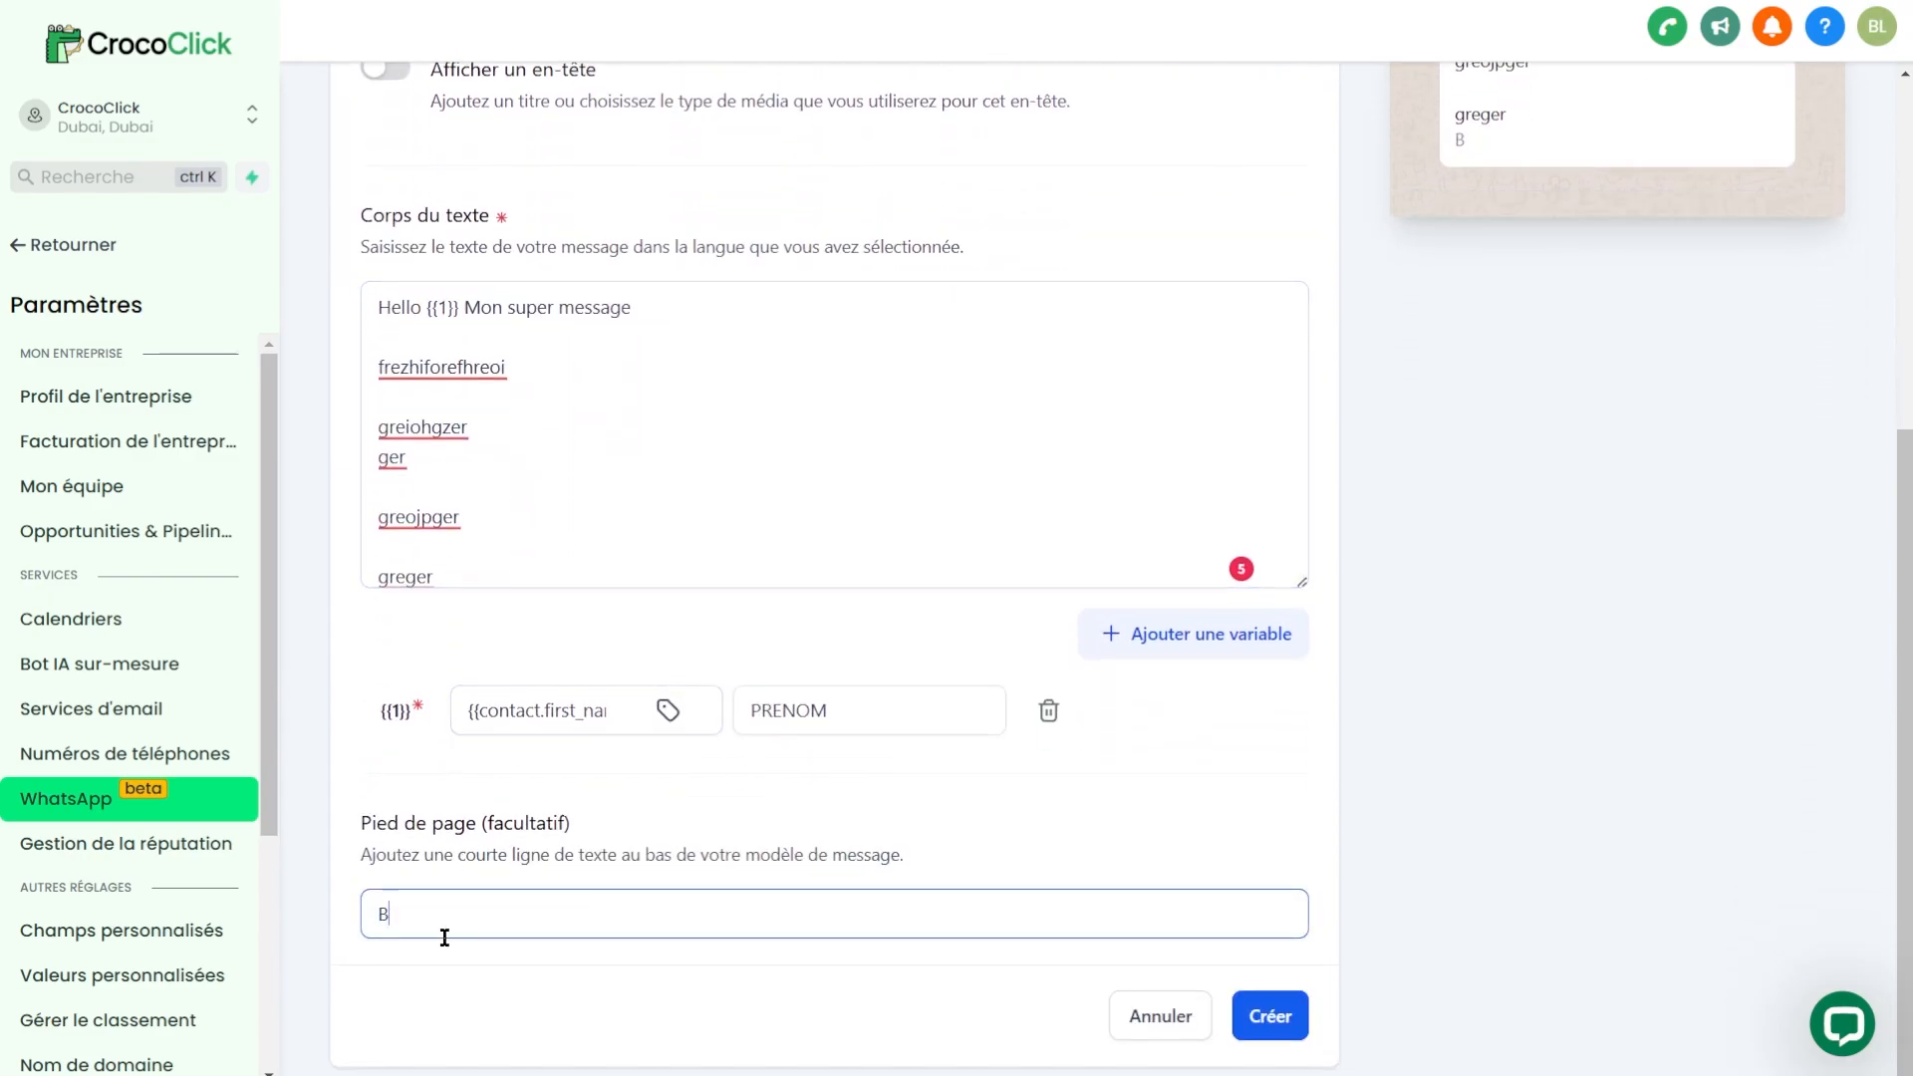
pyautogui.write('envoyé par')
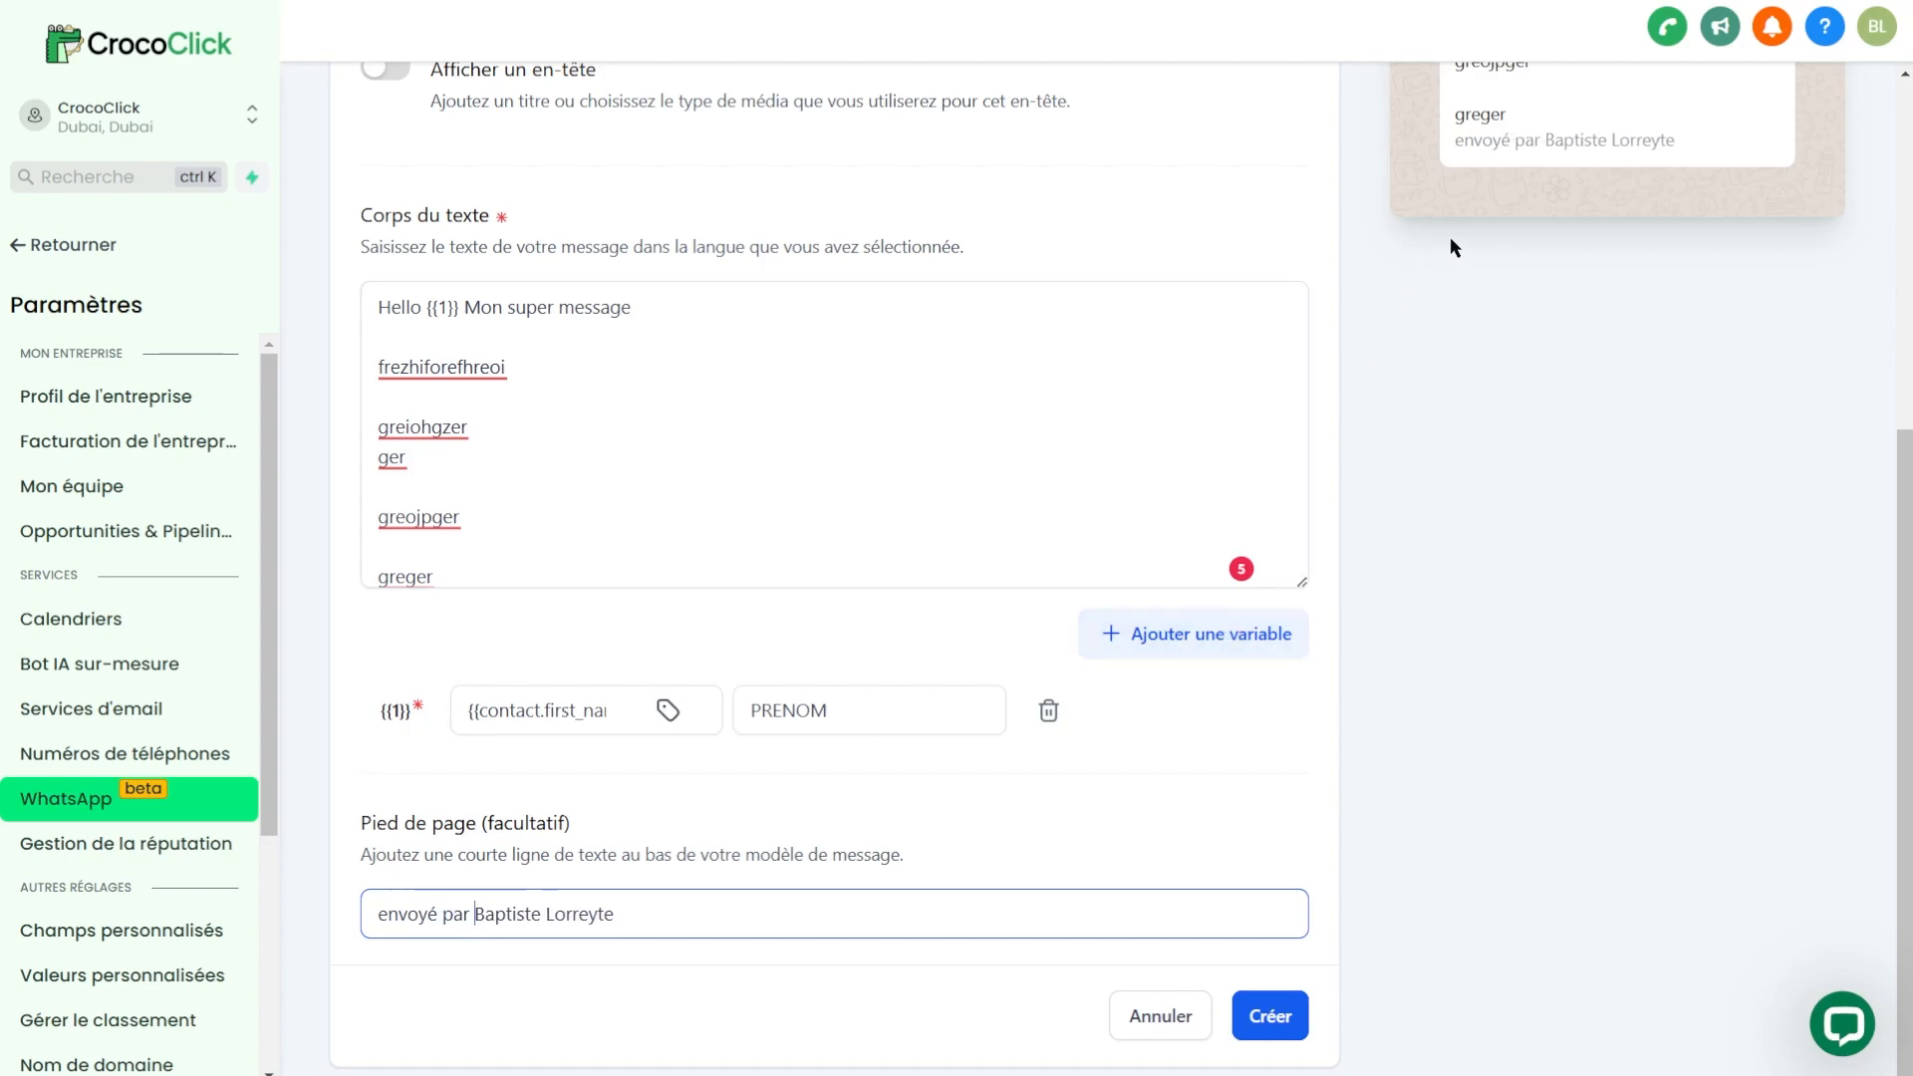
pyautogui.scroll(1, 1452, 243)
pyautogui.scroll(3, 1381, 602)
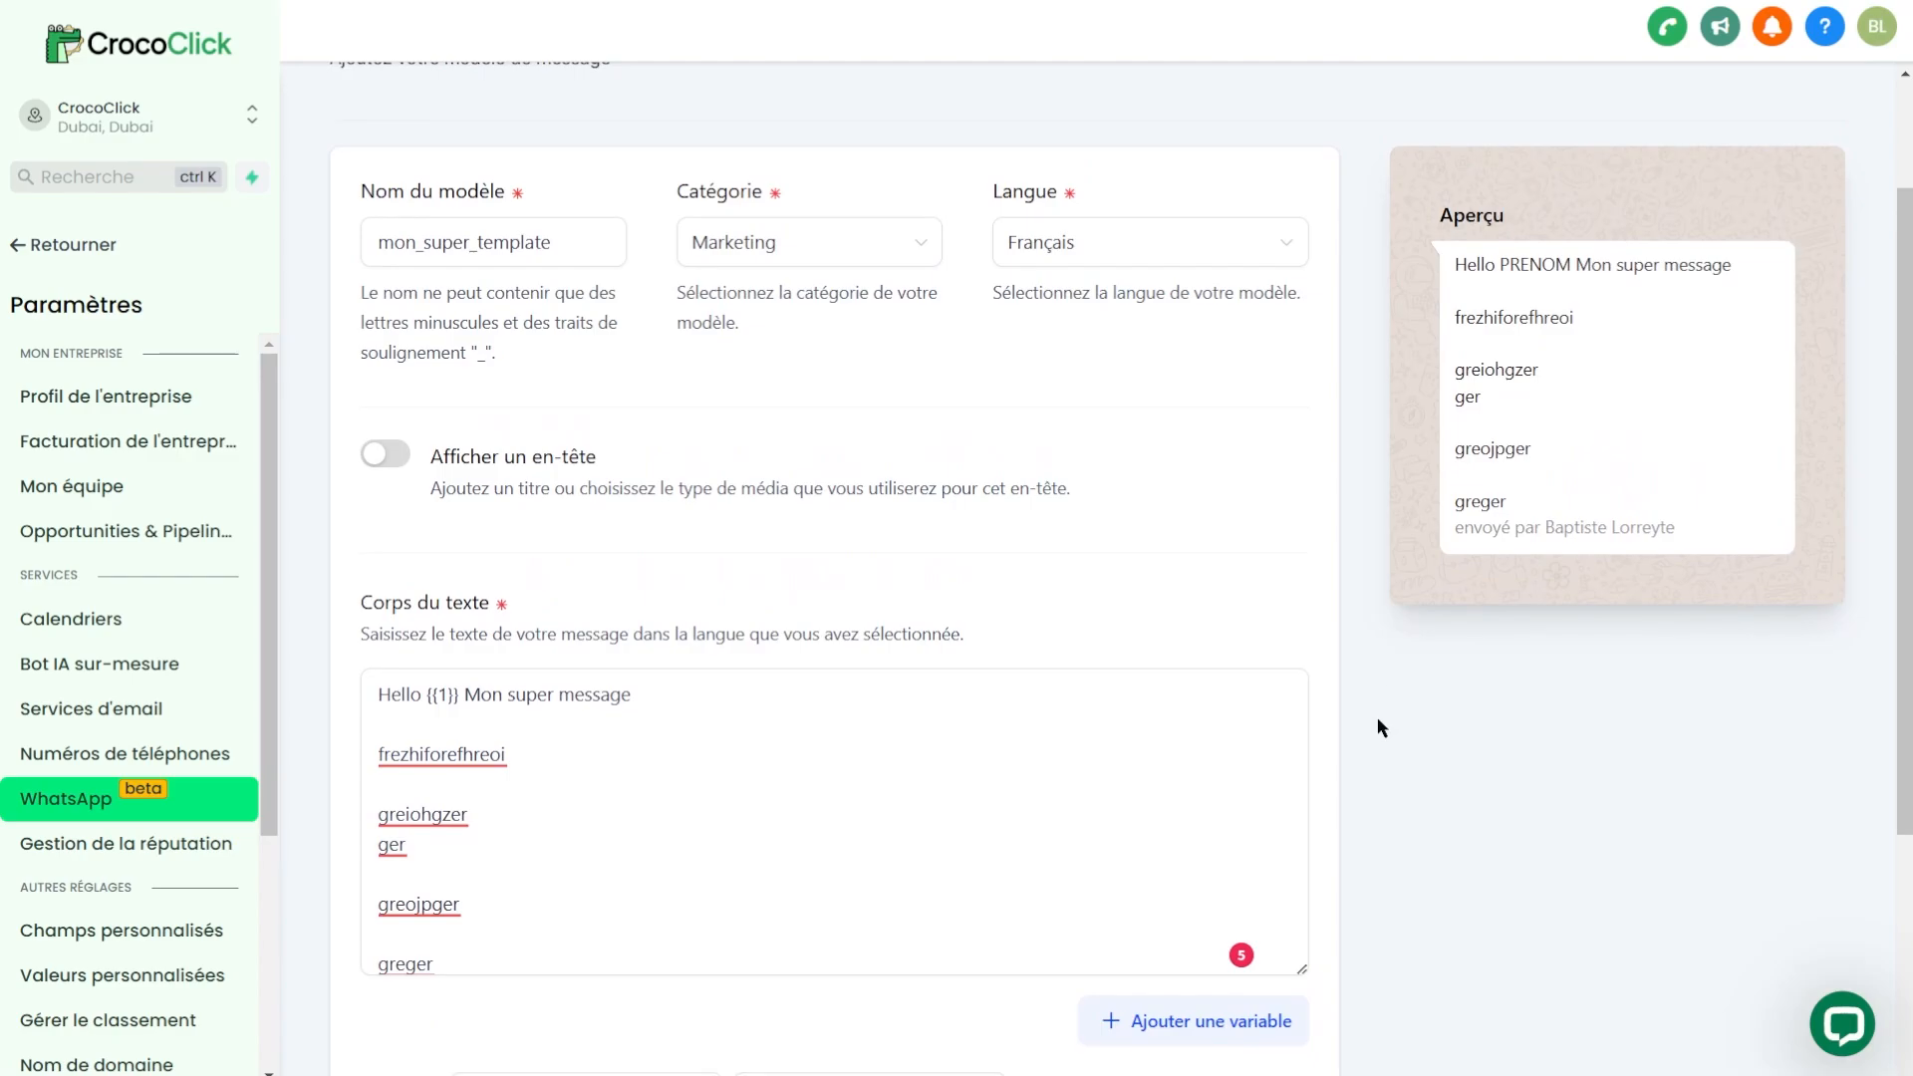
pyautogui.scroll(-4, 1265, 632)
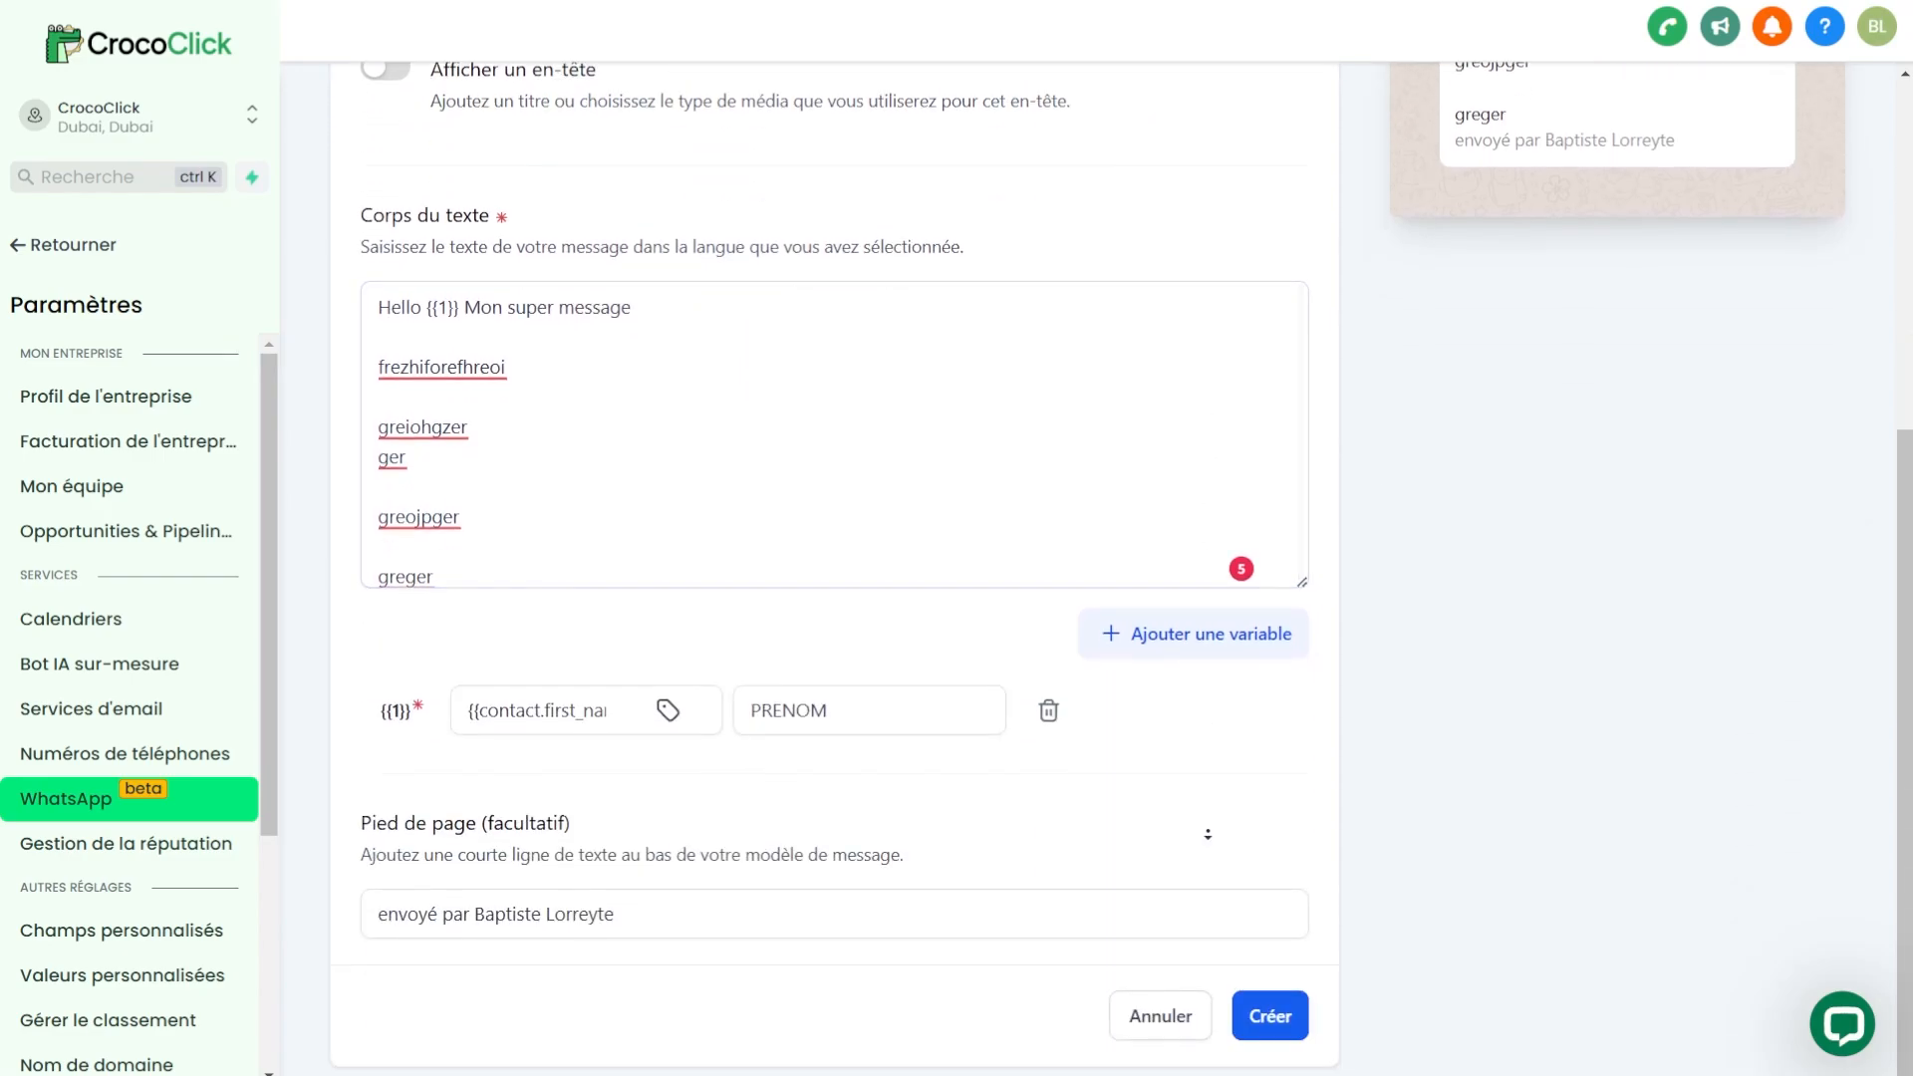
pyautogui.click(467, 912)
pyautogui.hotkey('ctrl', 'a')
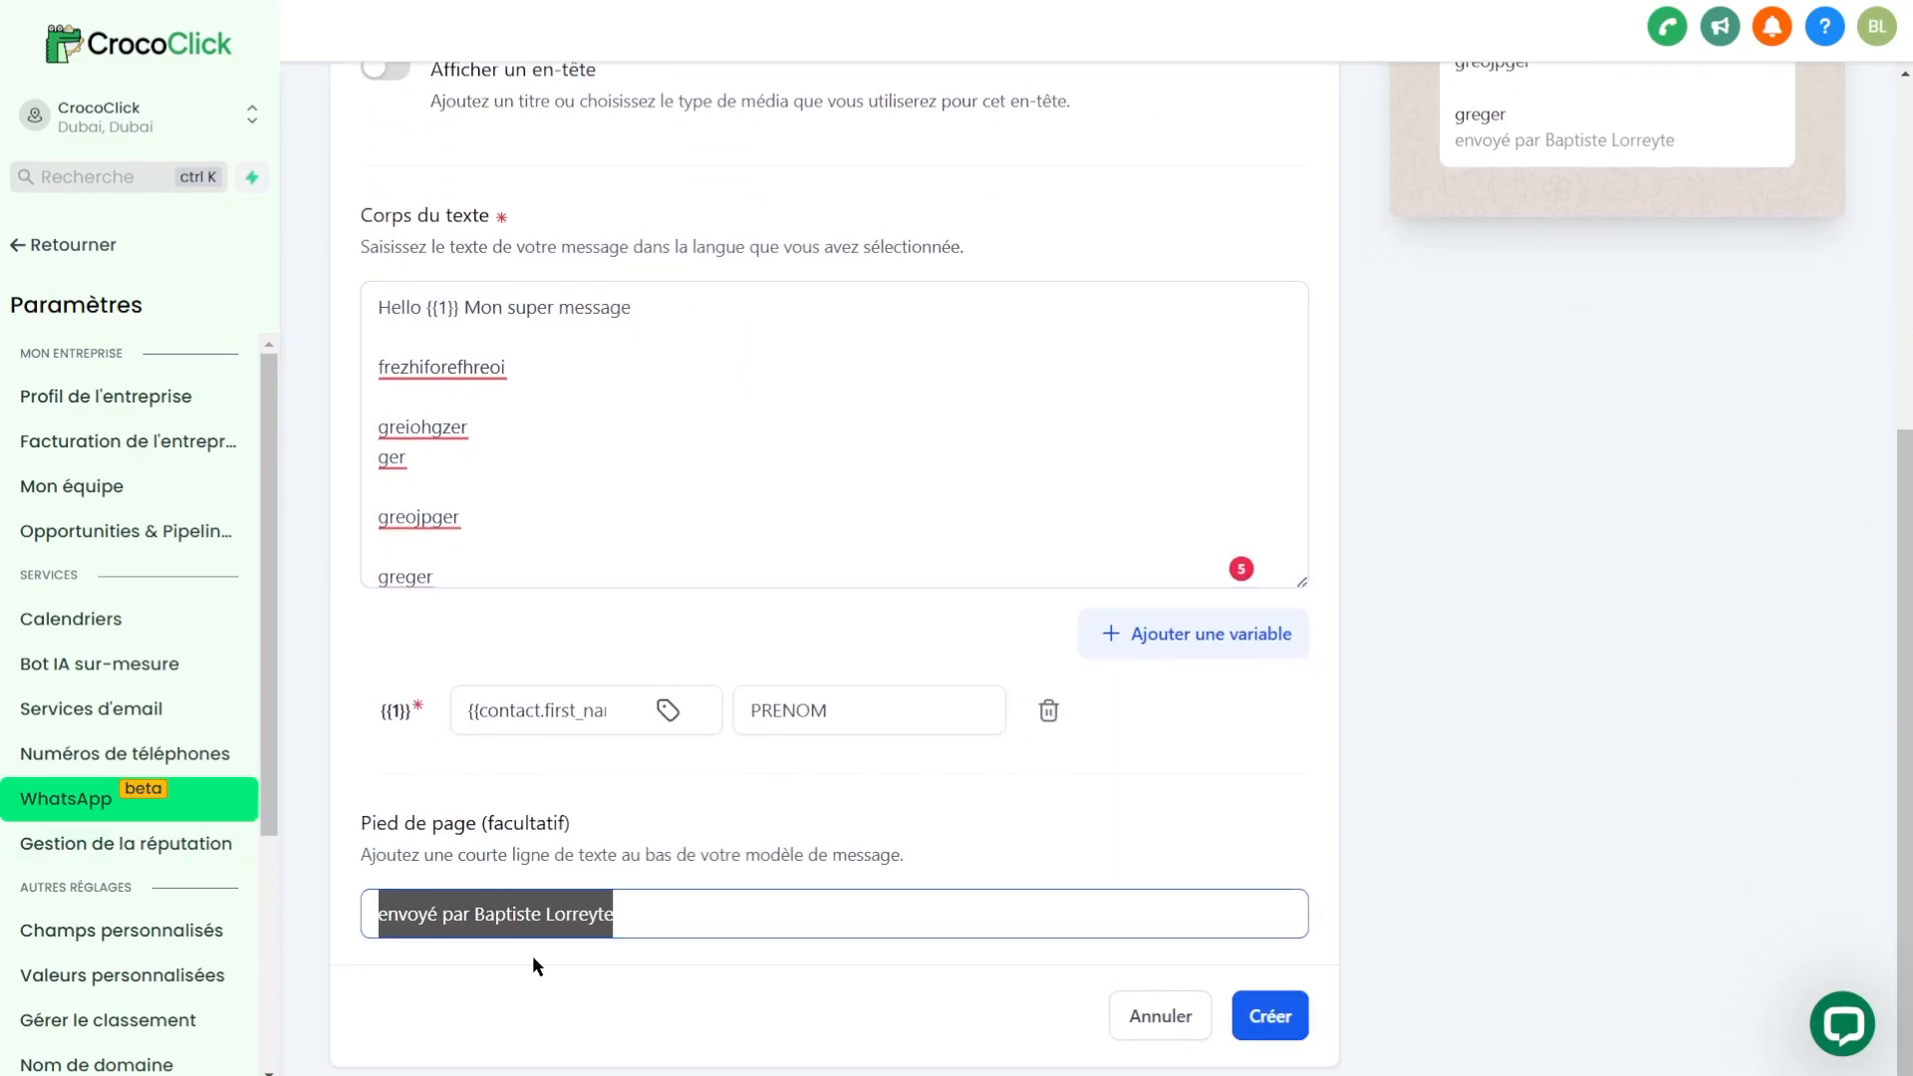
pyautogui.press('BackSpace')
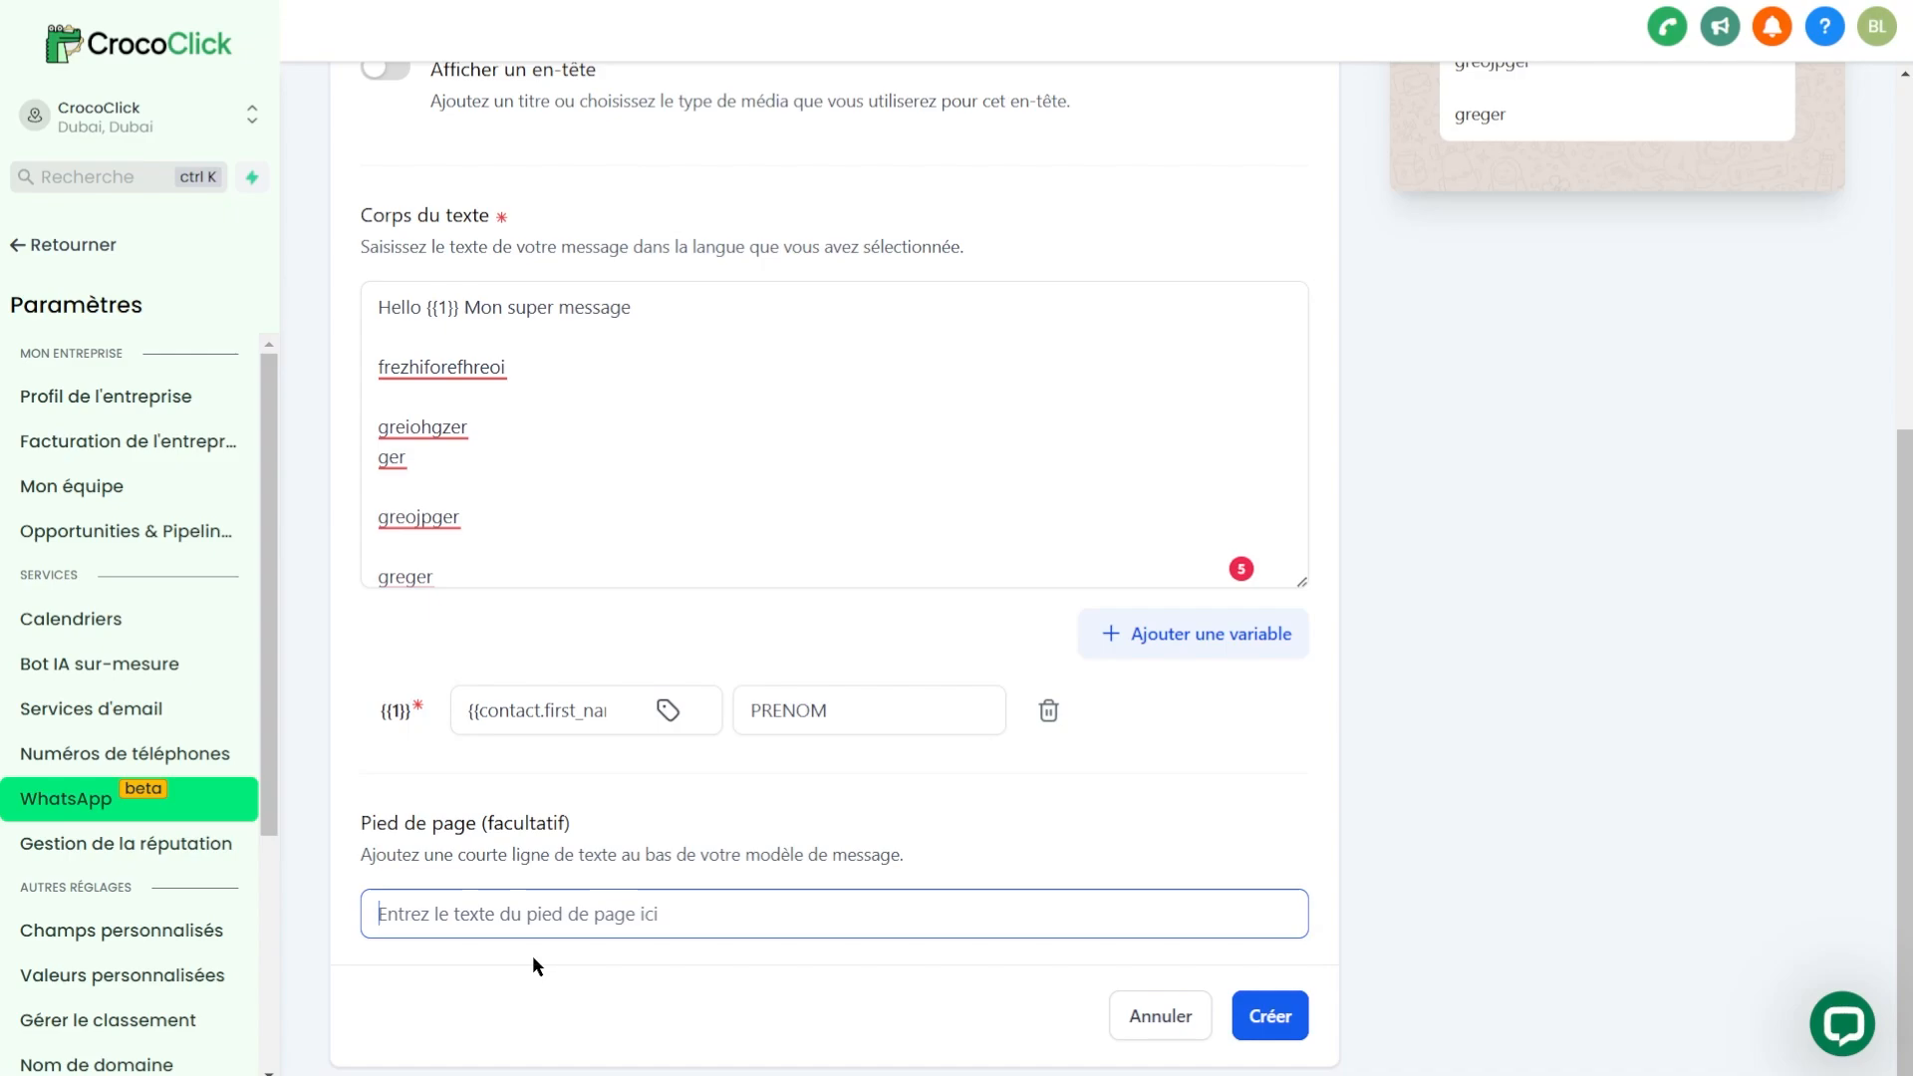